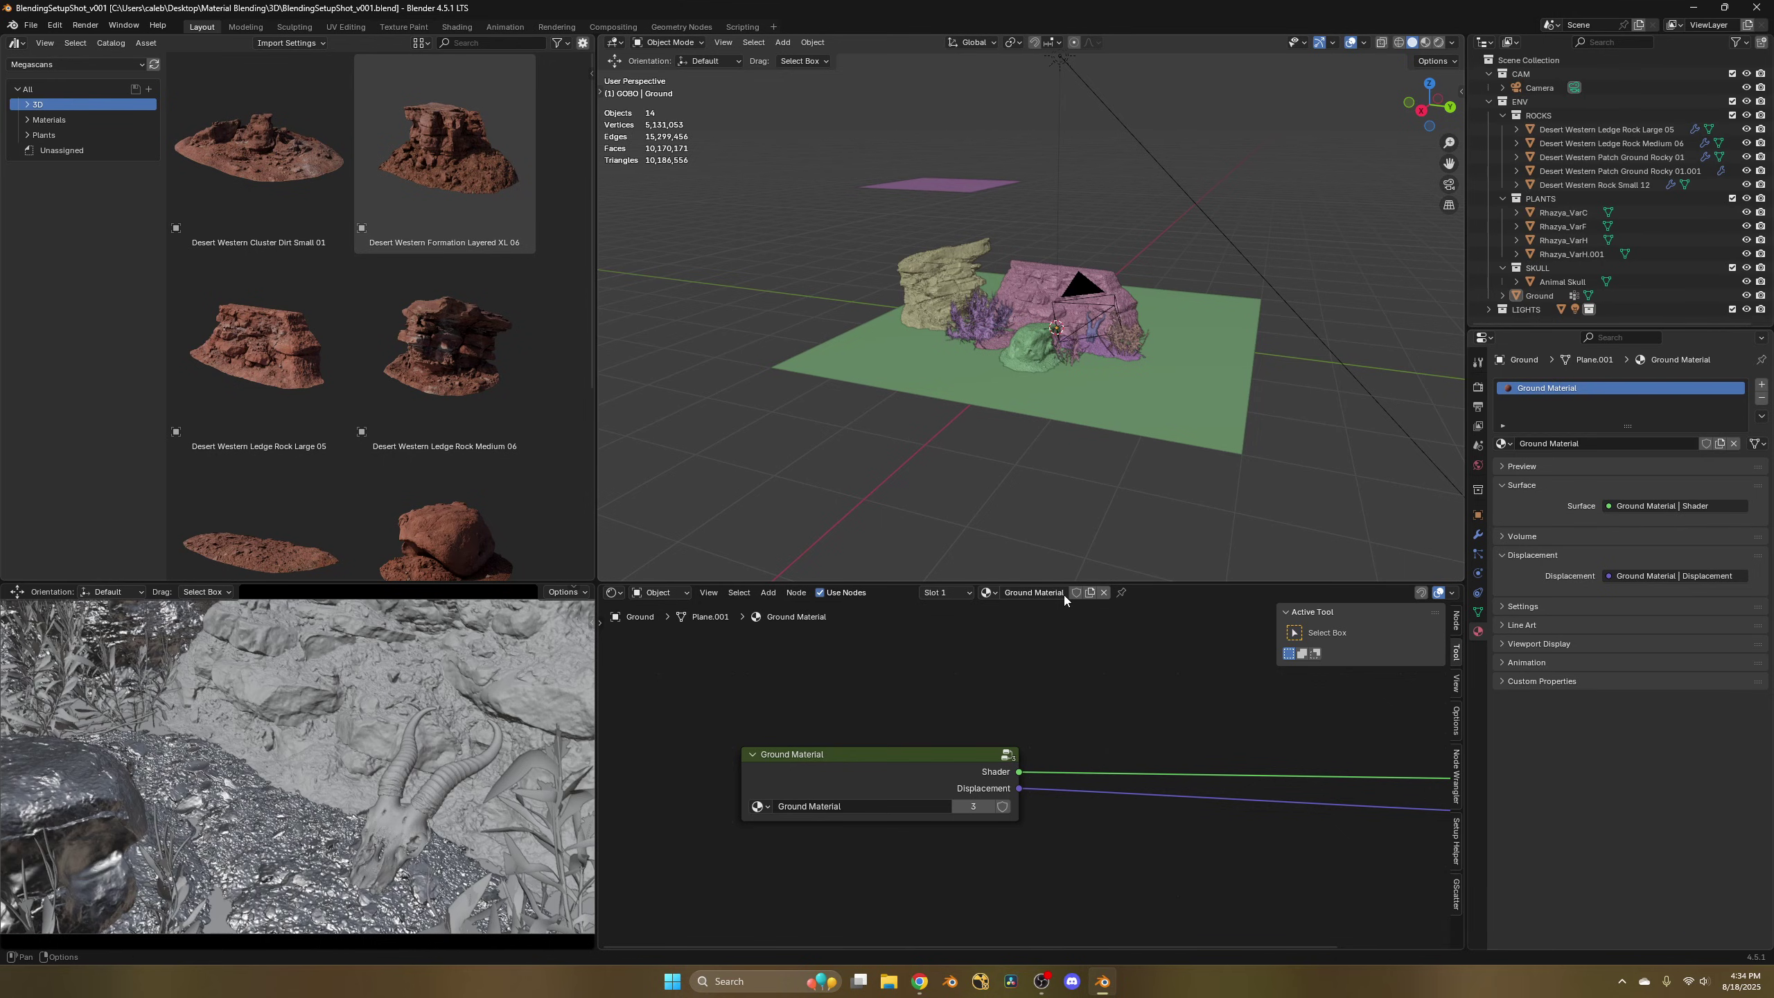
Switch the node area to the Geometry Node Editor and select the large ledge rock to show its Ground Material Blend Setup.
click(919, 982)
click(985, 393)
click(614, 593)
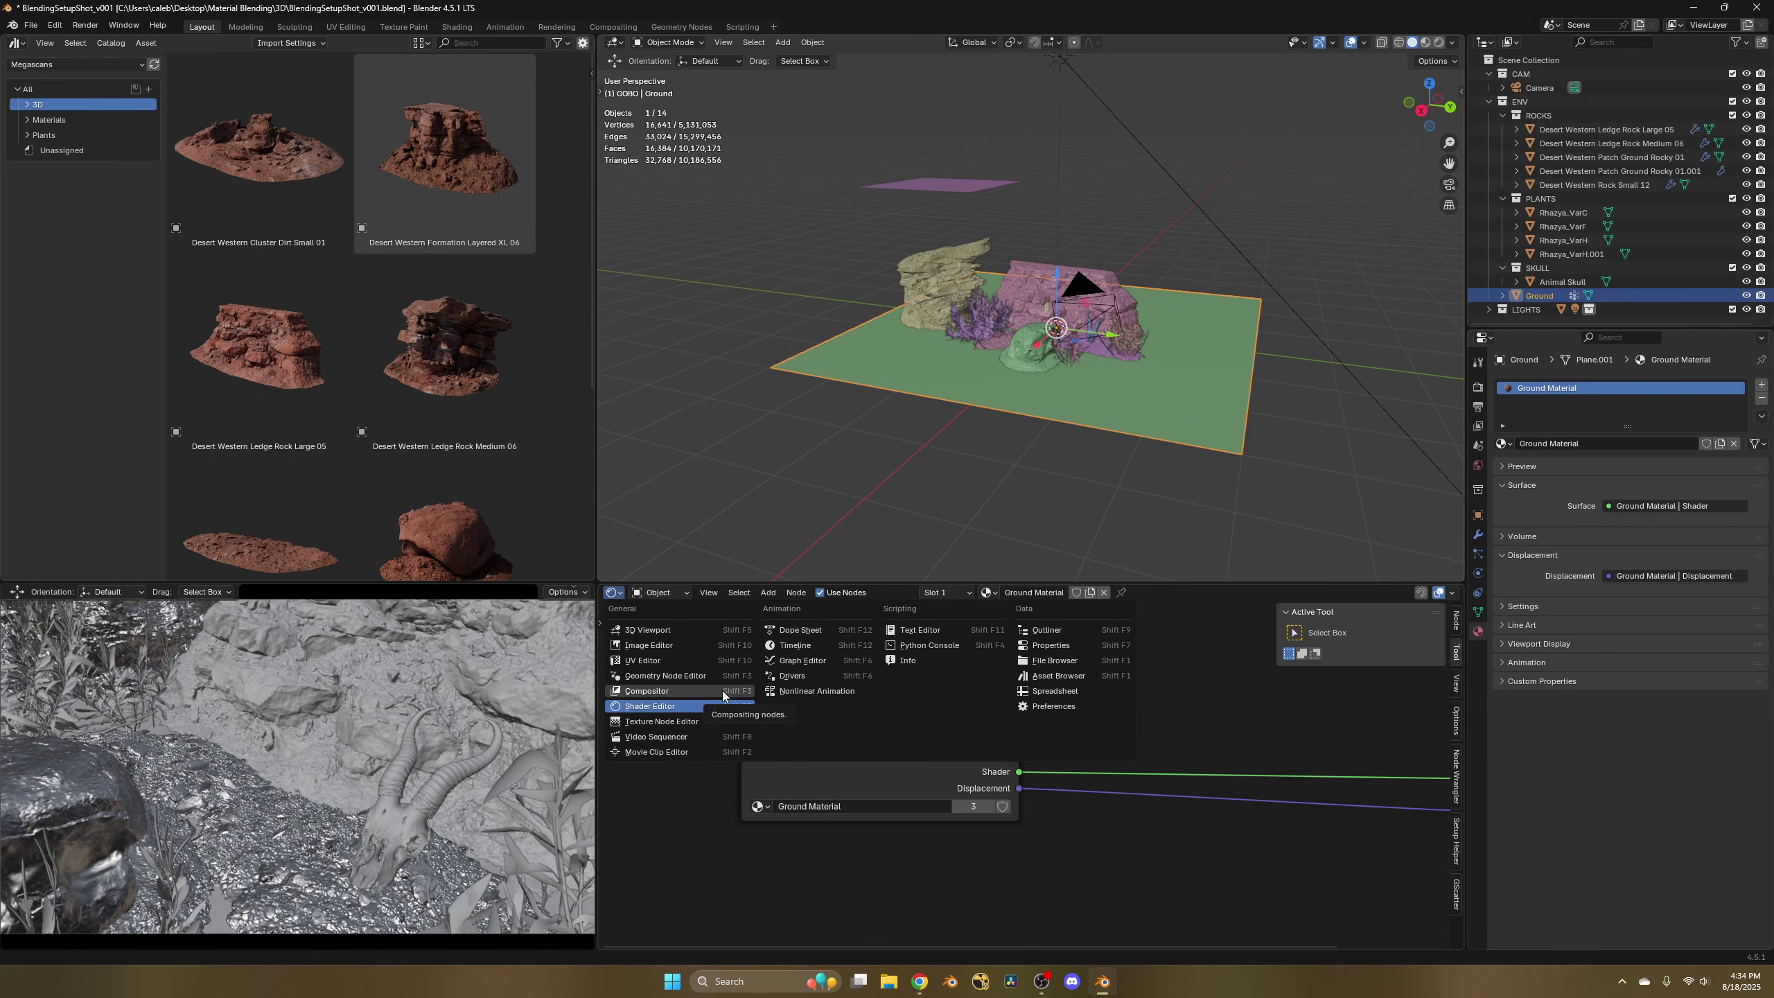
click(691, 675)
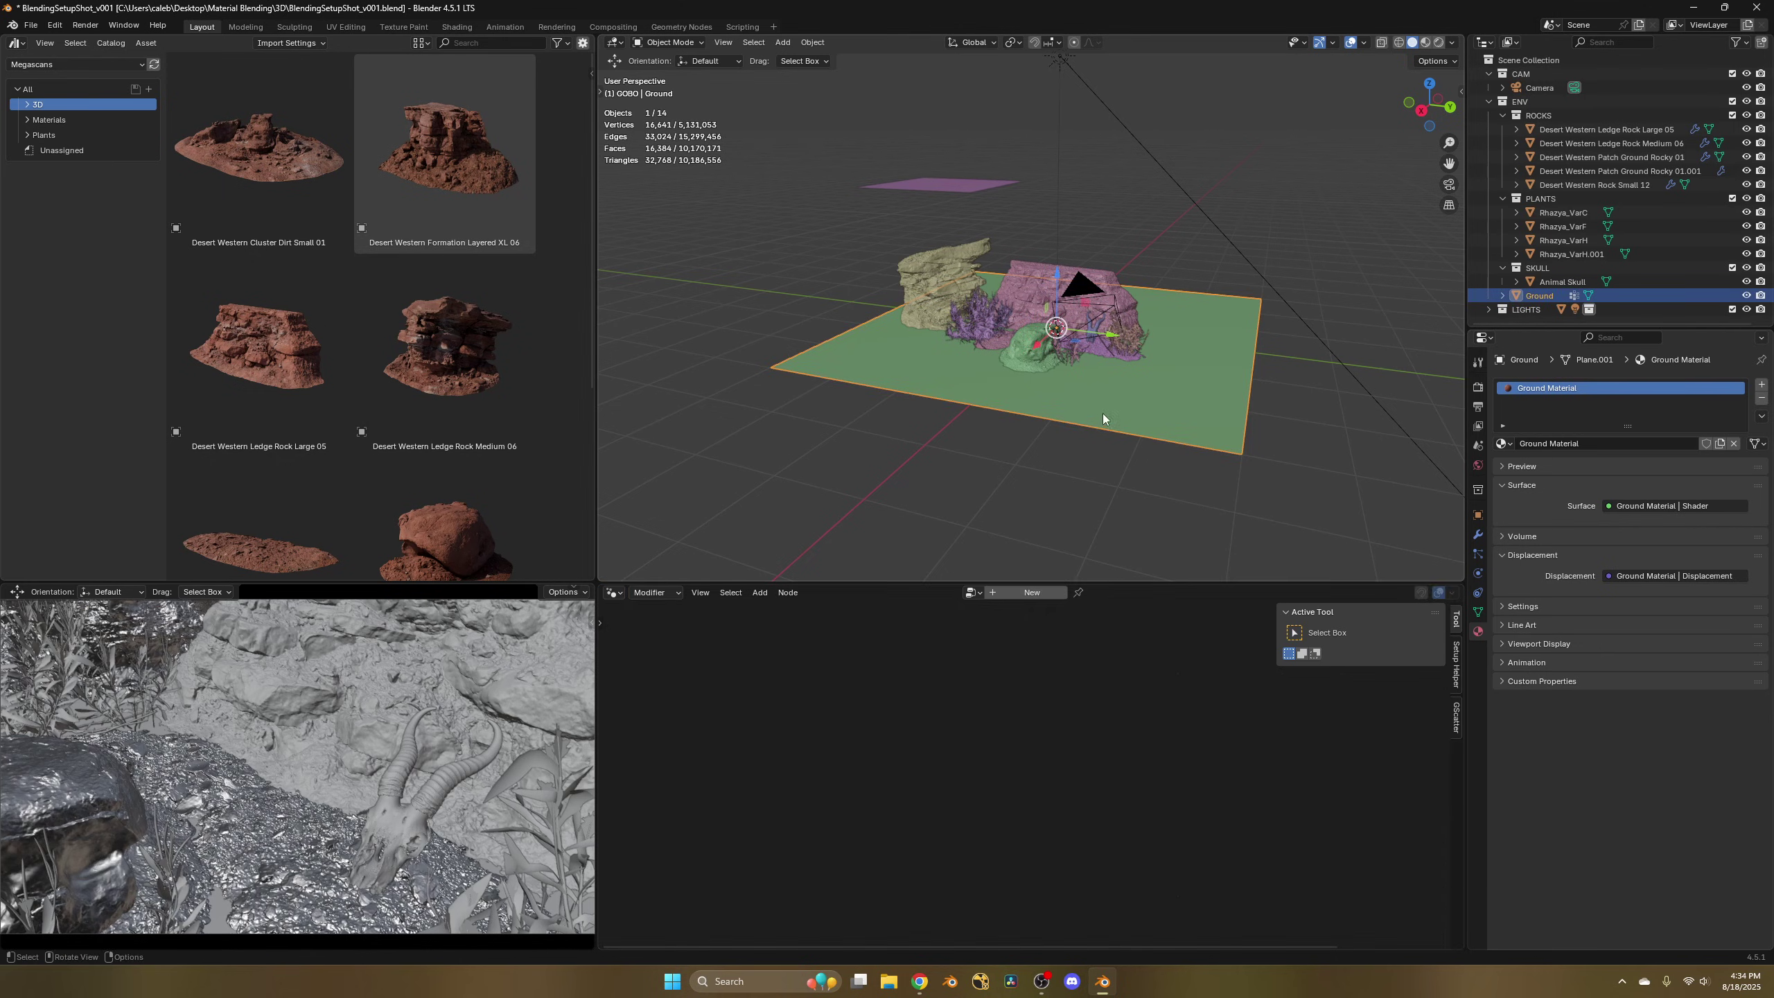
scroll(1100, 409, up, 5)
click(1056, 255)
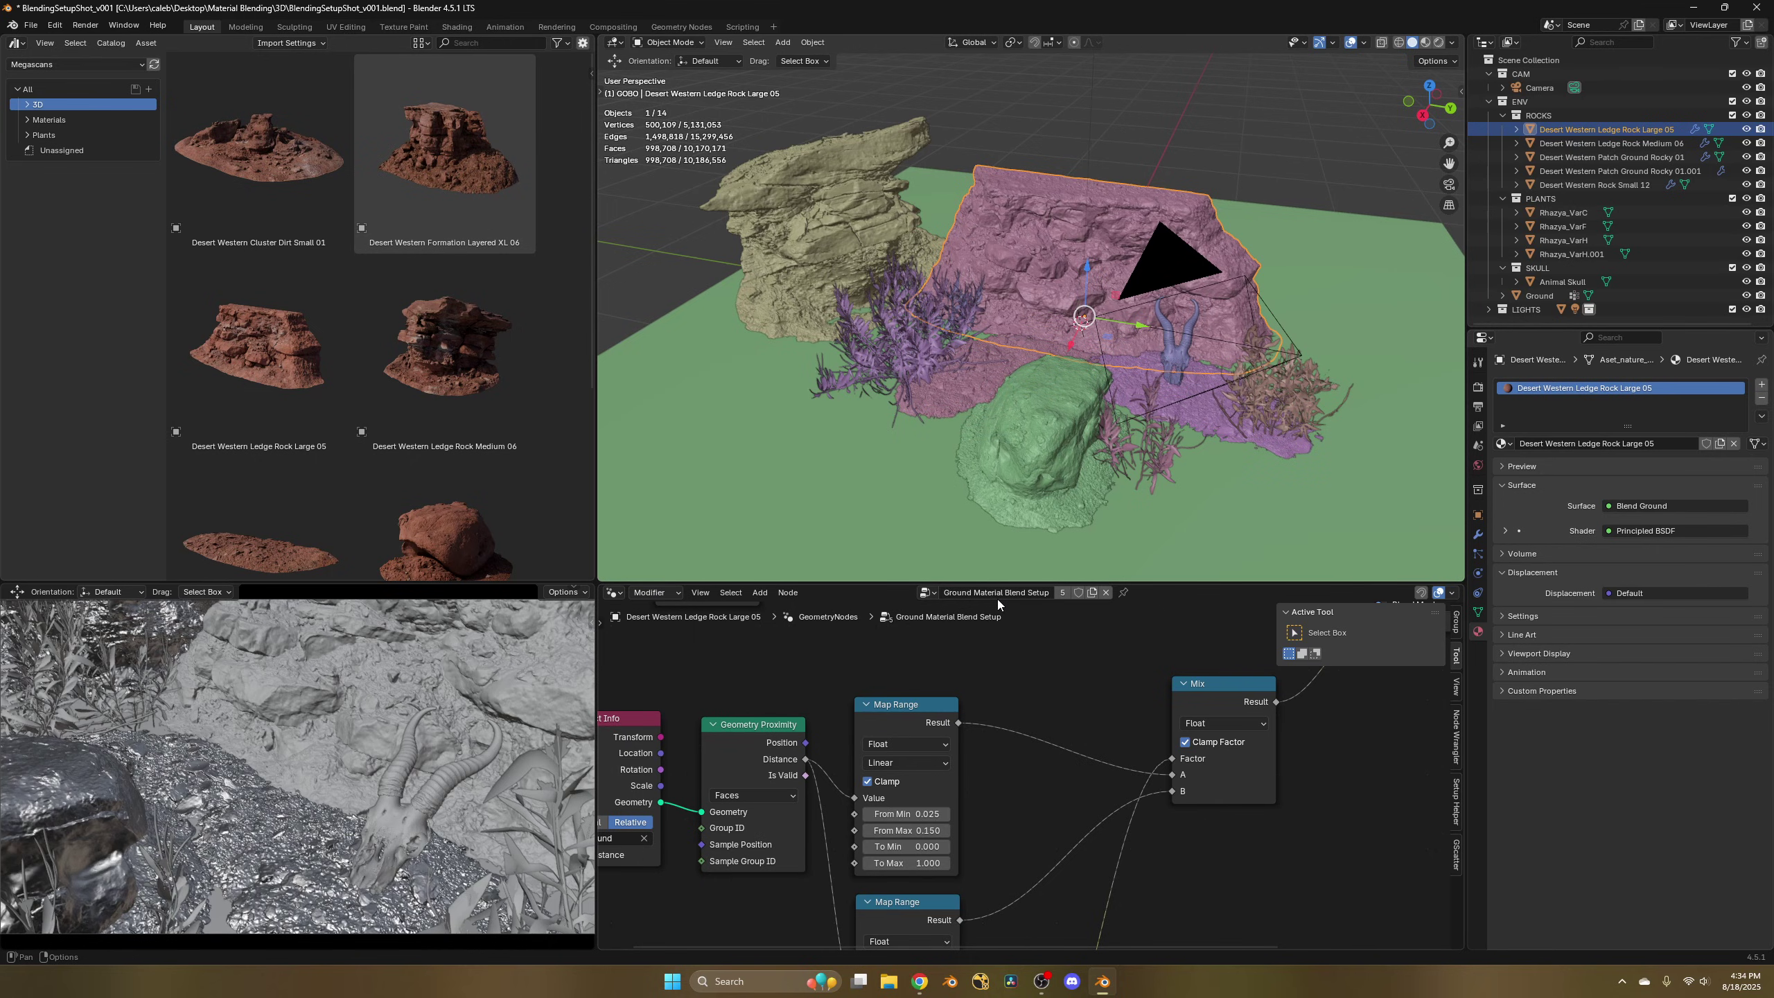
Examine the Ground Material Blend Setup nodes from Object Info and Geometry Proximity through to Store Named Attribute.
key(Home)
scroll(862, 713, up, 4)
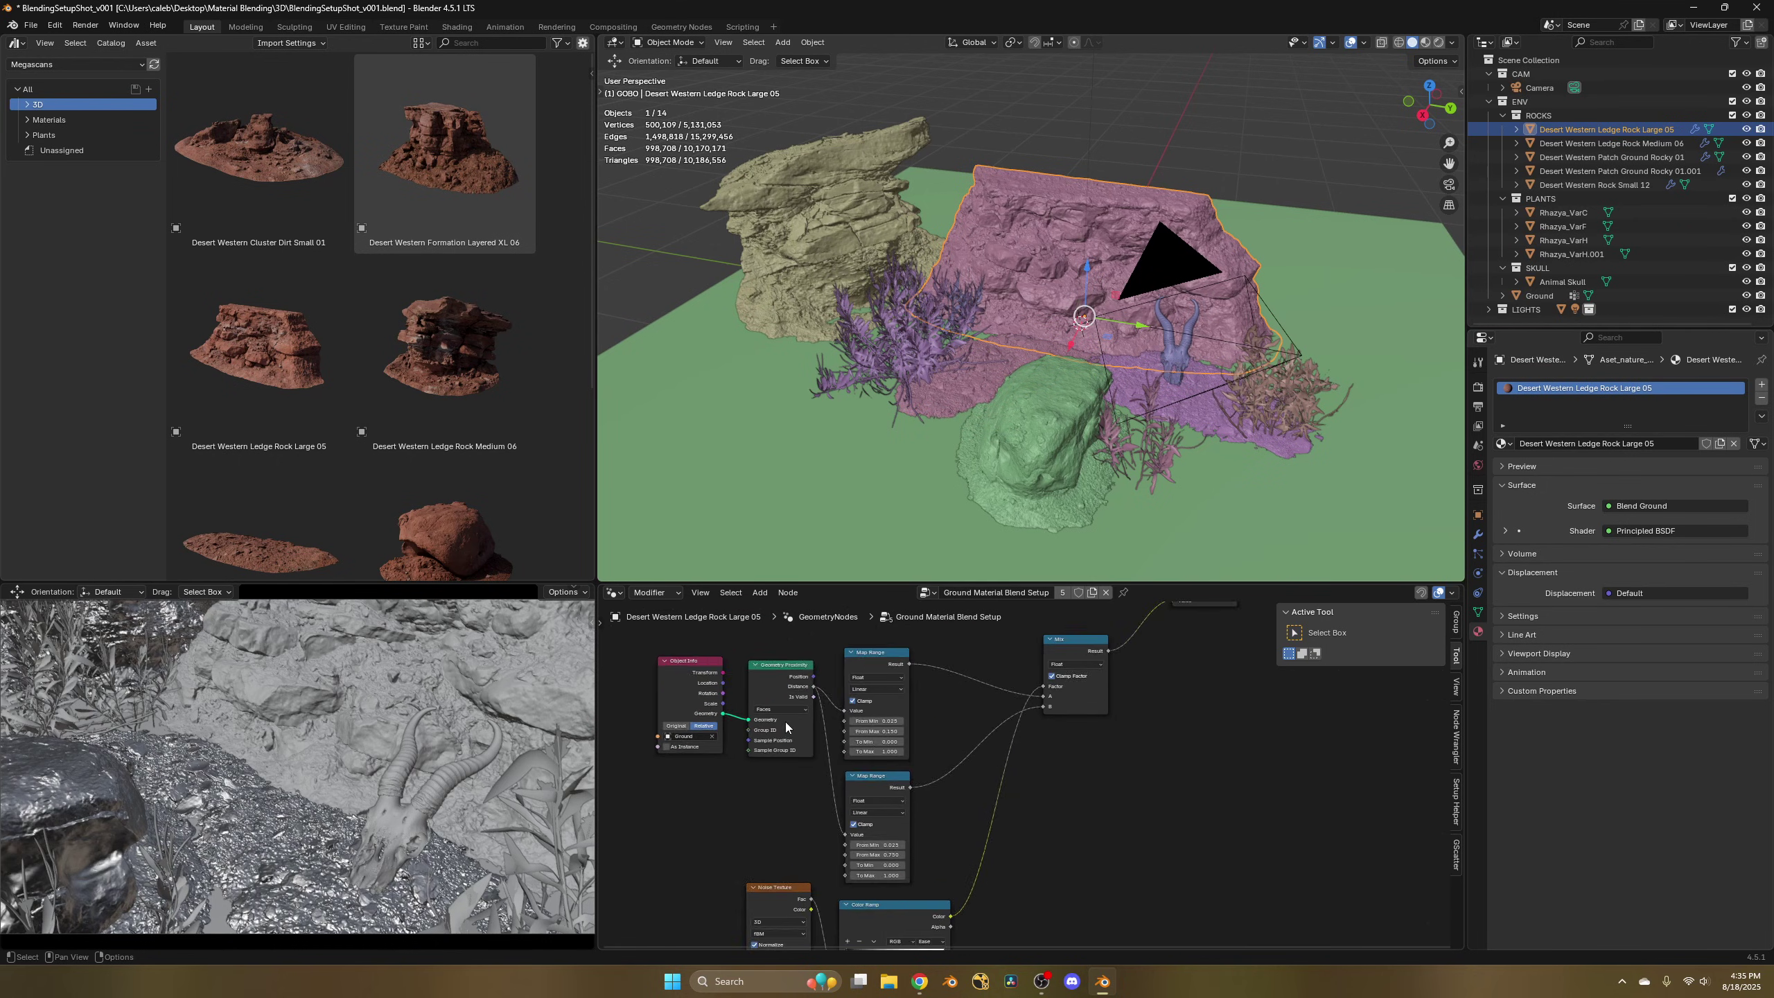
middle_drag(958, 777, 860, 771)
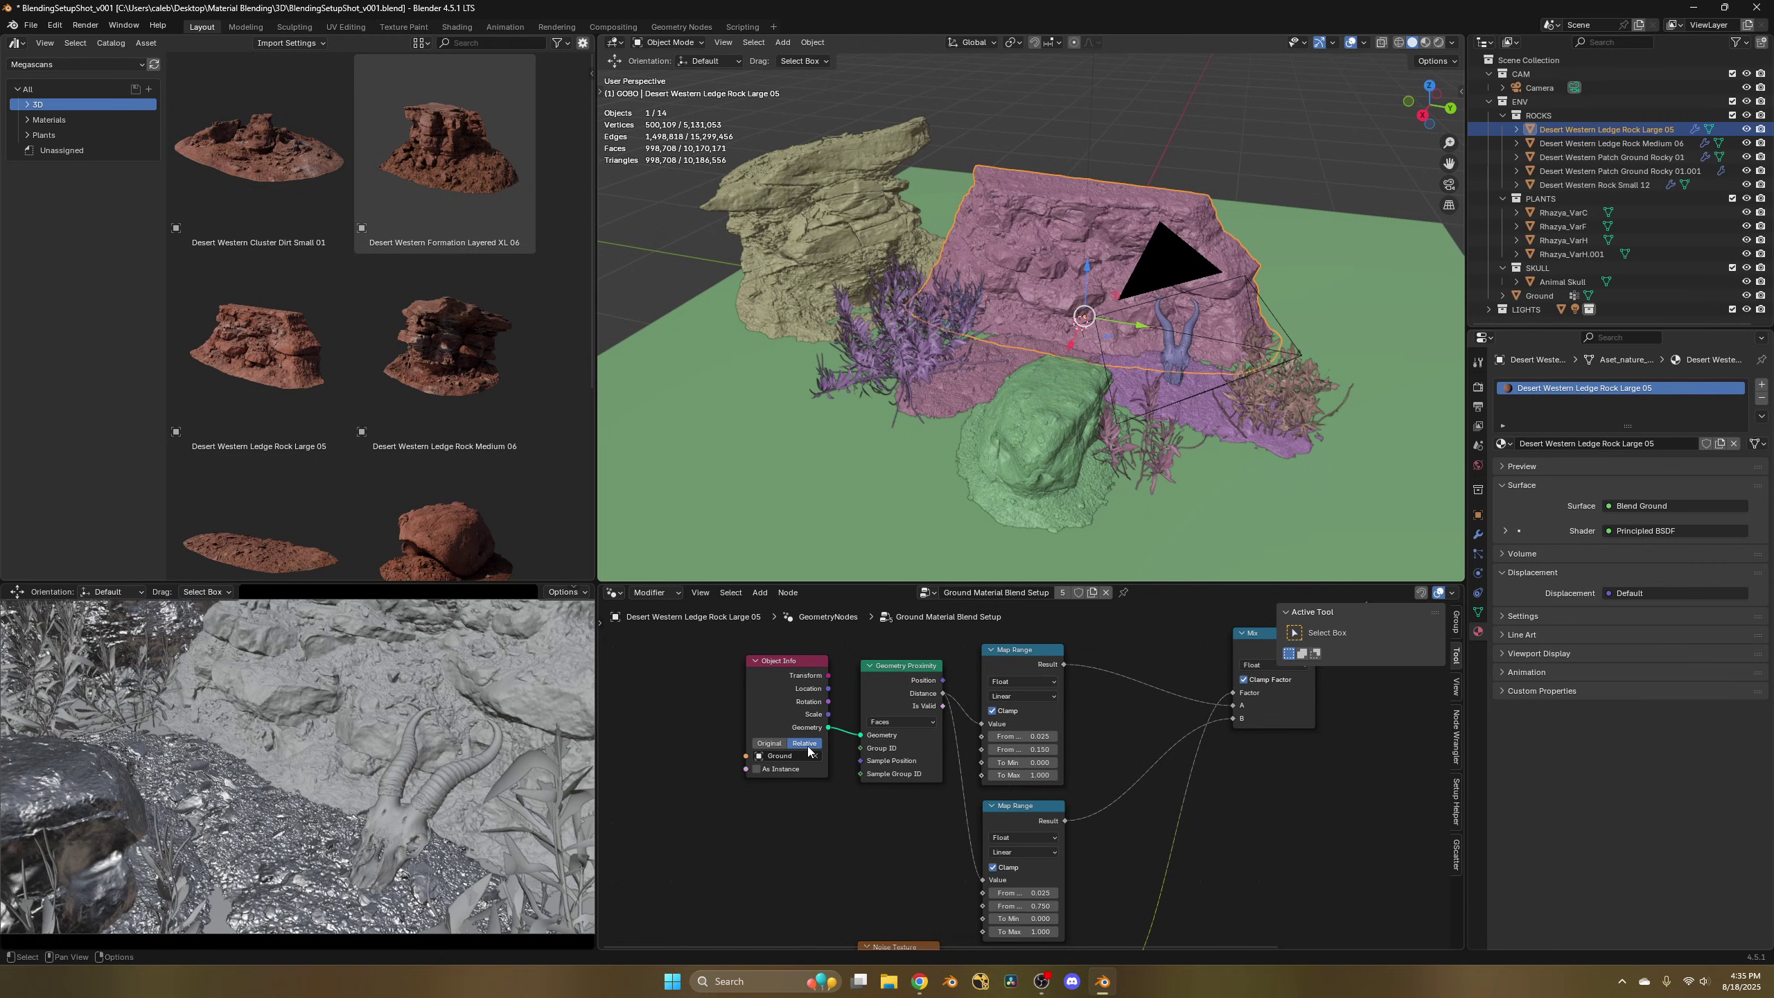
middle_drag(880, 807, 763, 805)
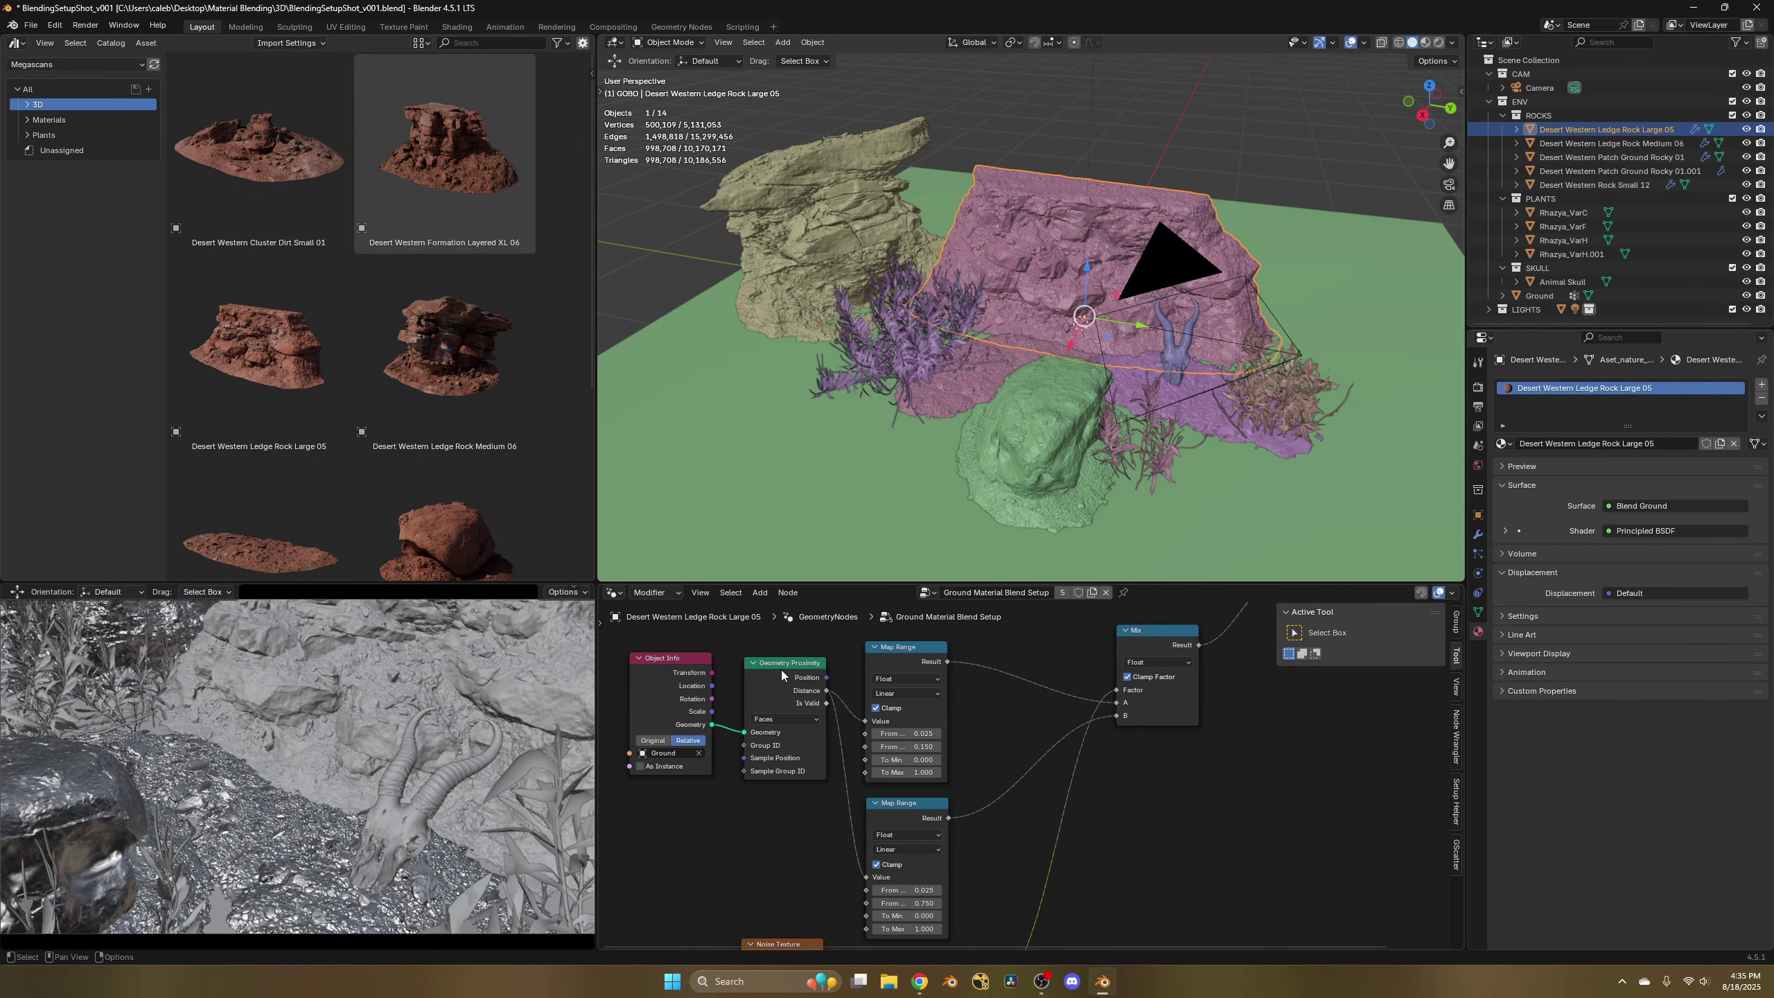
scroll(949, 732, down, 6)
middle_drag(949, 731, 851, 792)
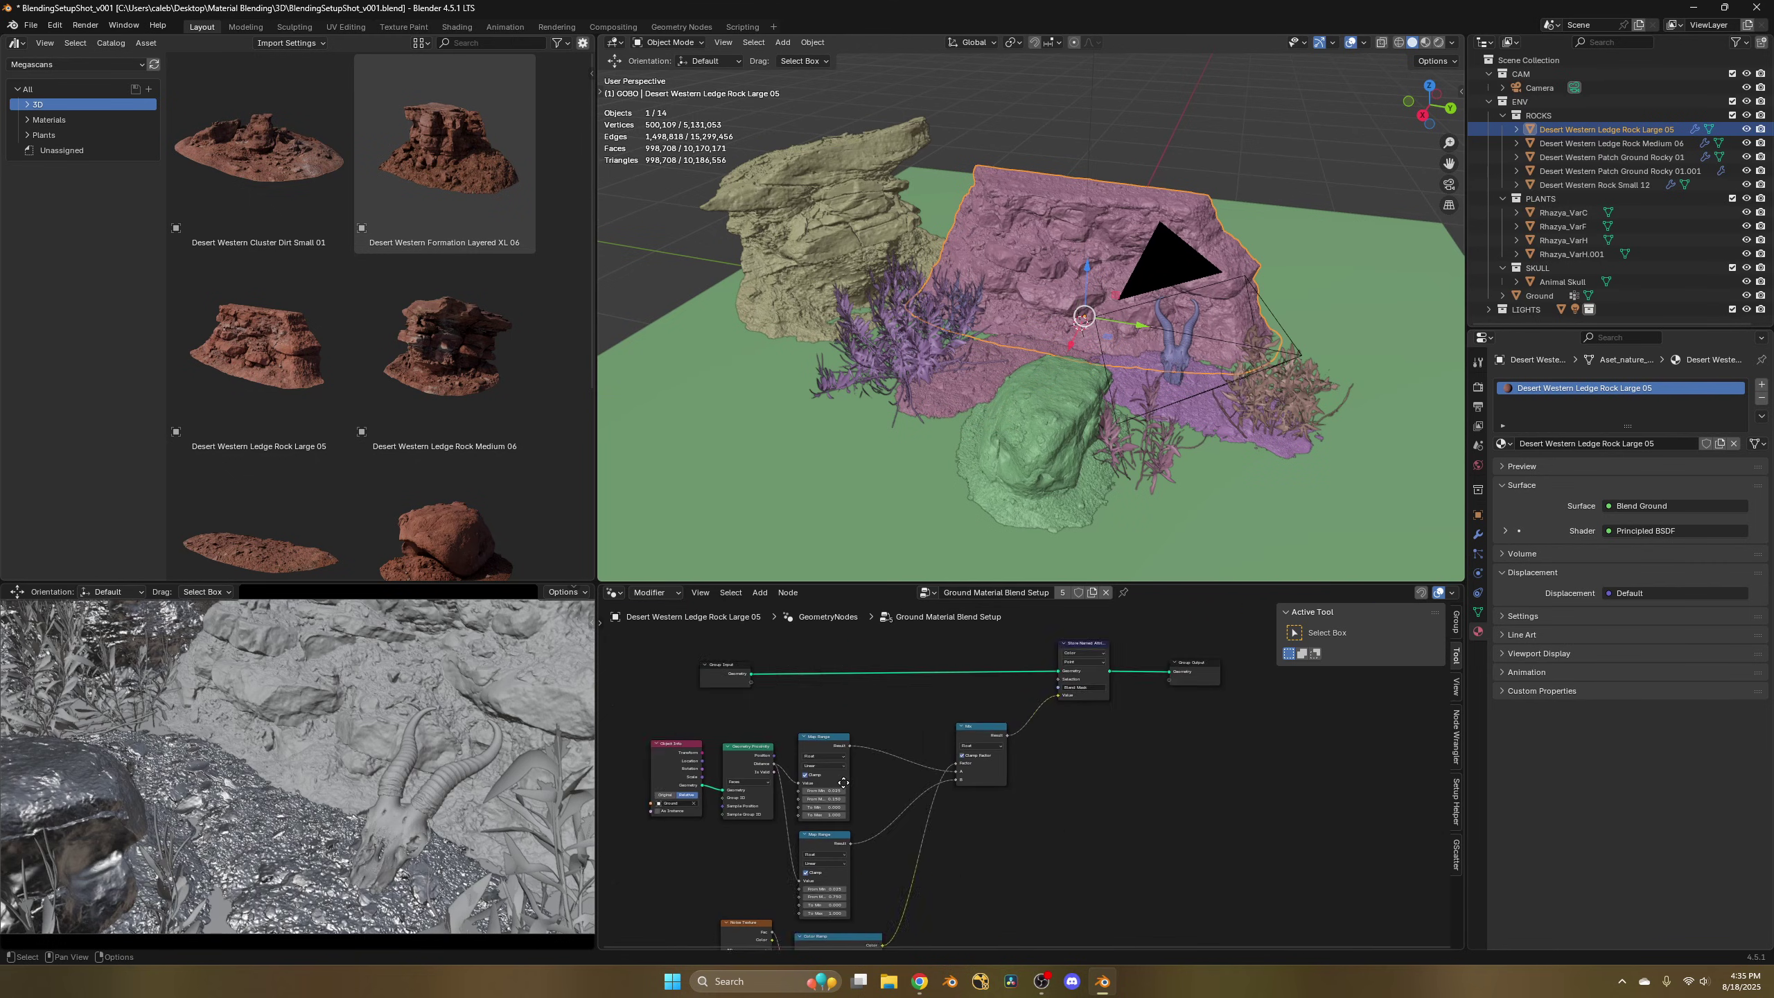
scroll(1039, 711, up, 7)
middle_drag(1039, 711, 977, 755)
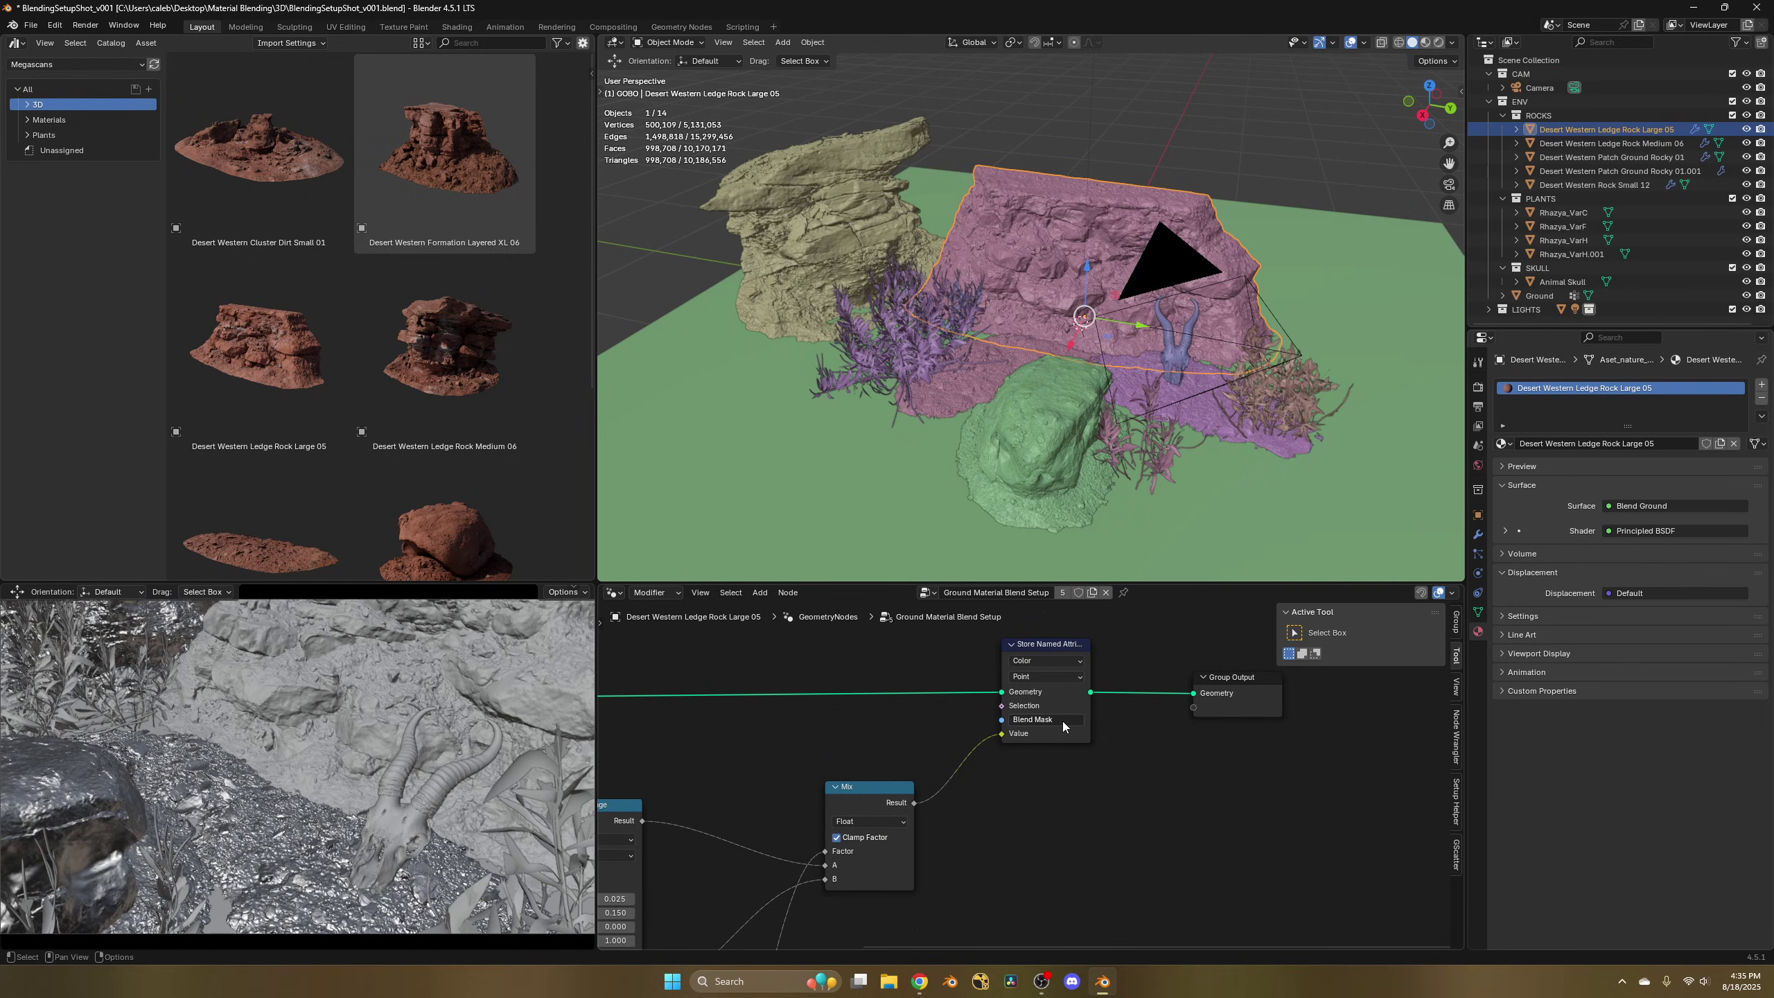
scroll(1063, 722, up, 1)
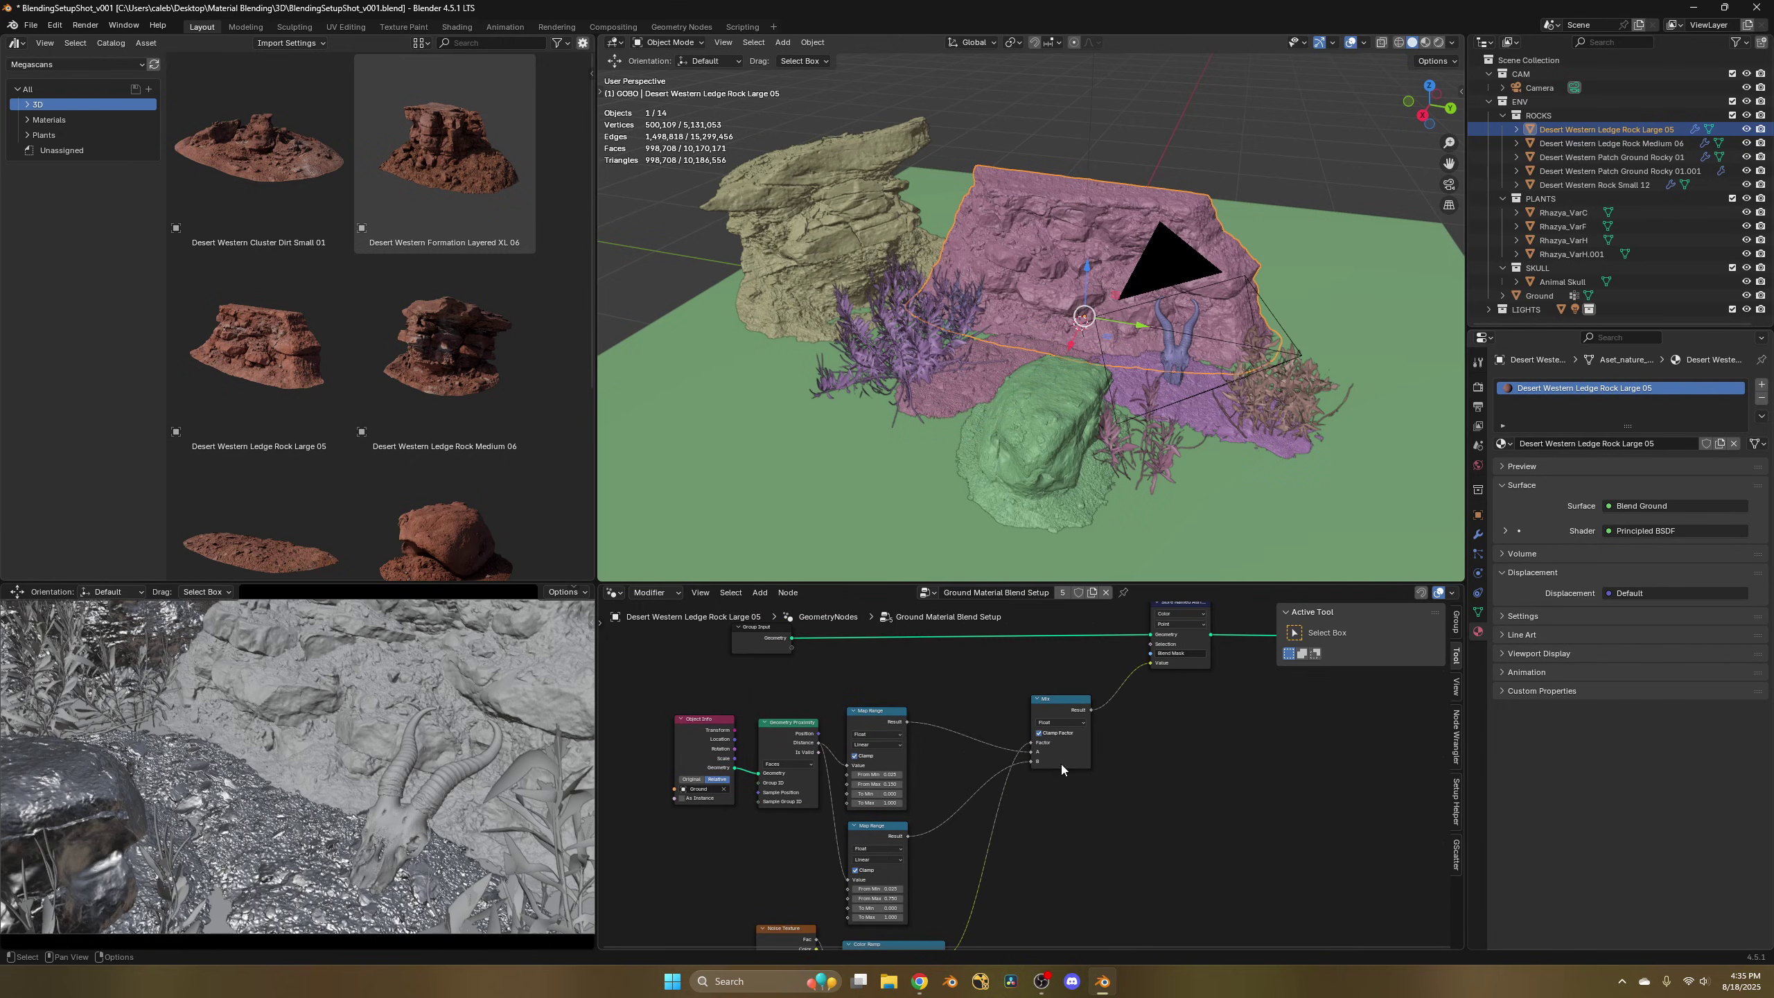
Switch the node area back to the Shader Editor and select the ground plane to show its material.
click(1001, 593)
click(939, 679)
click(613, 592)
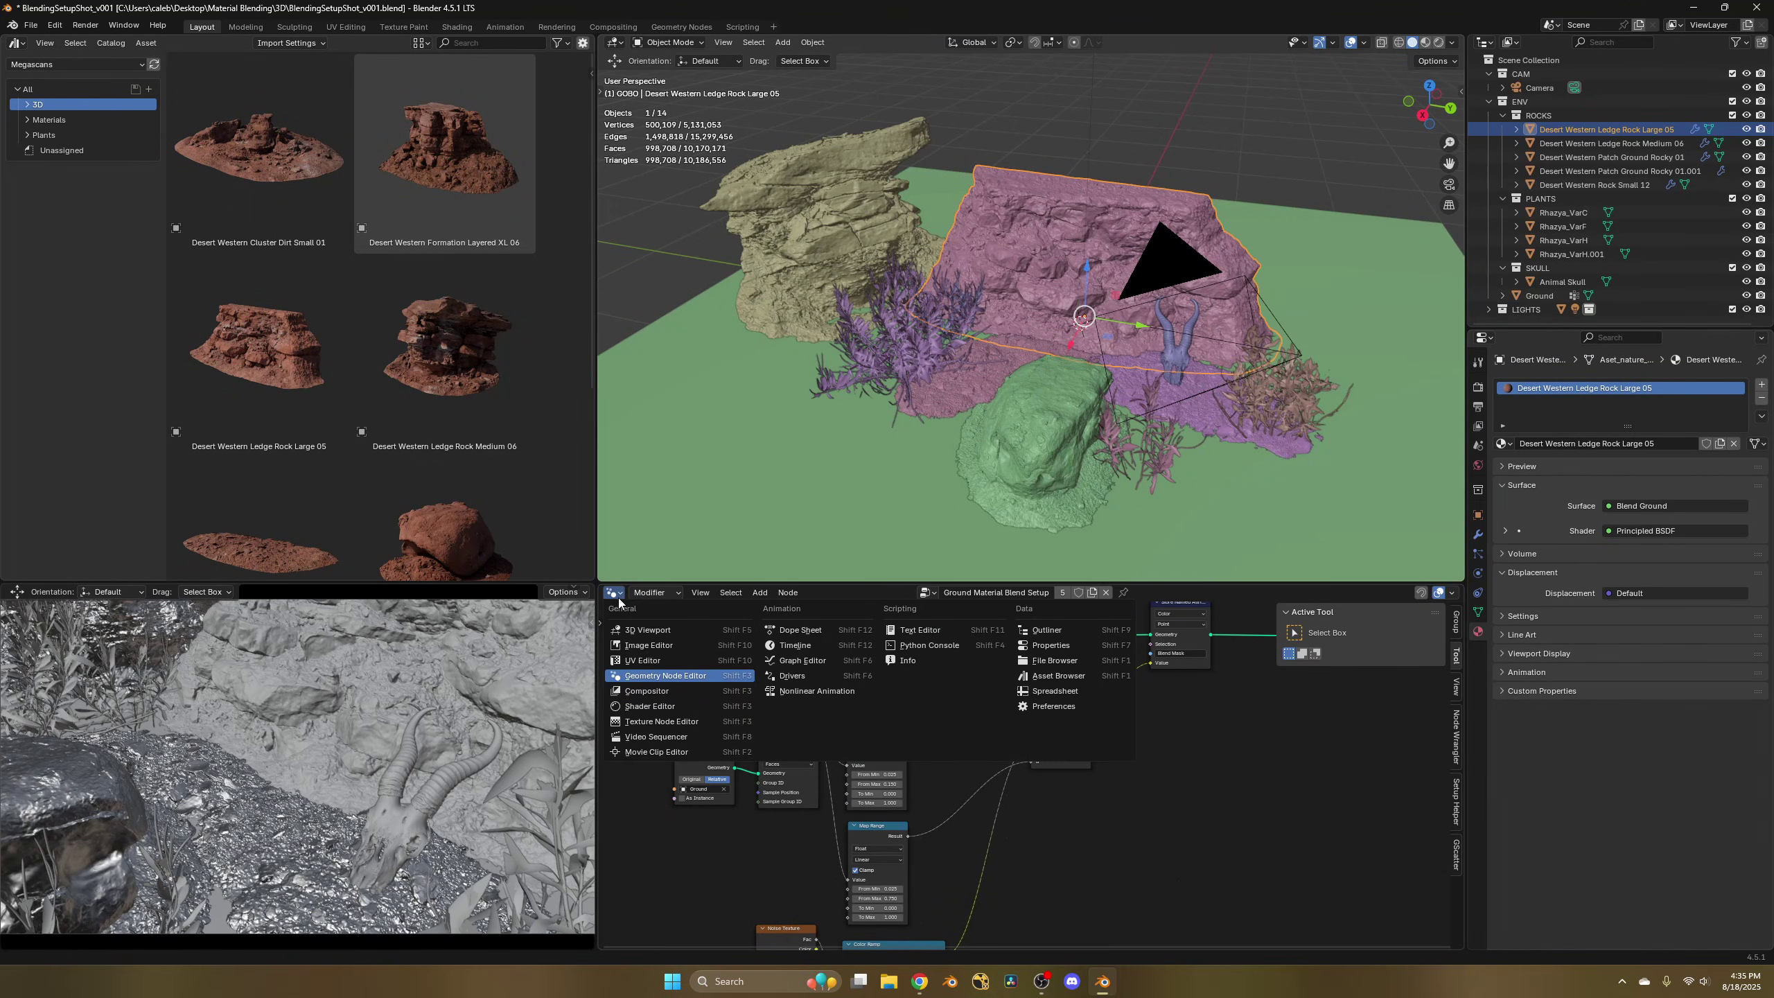
click(670, 710)
click(847, 487)
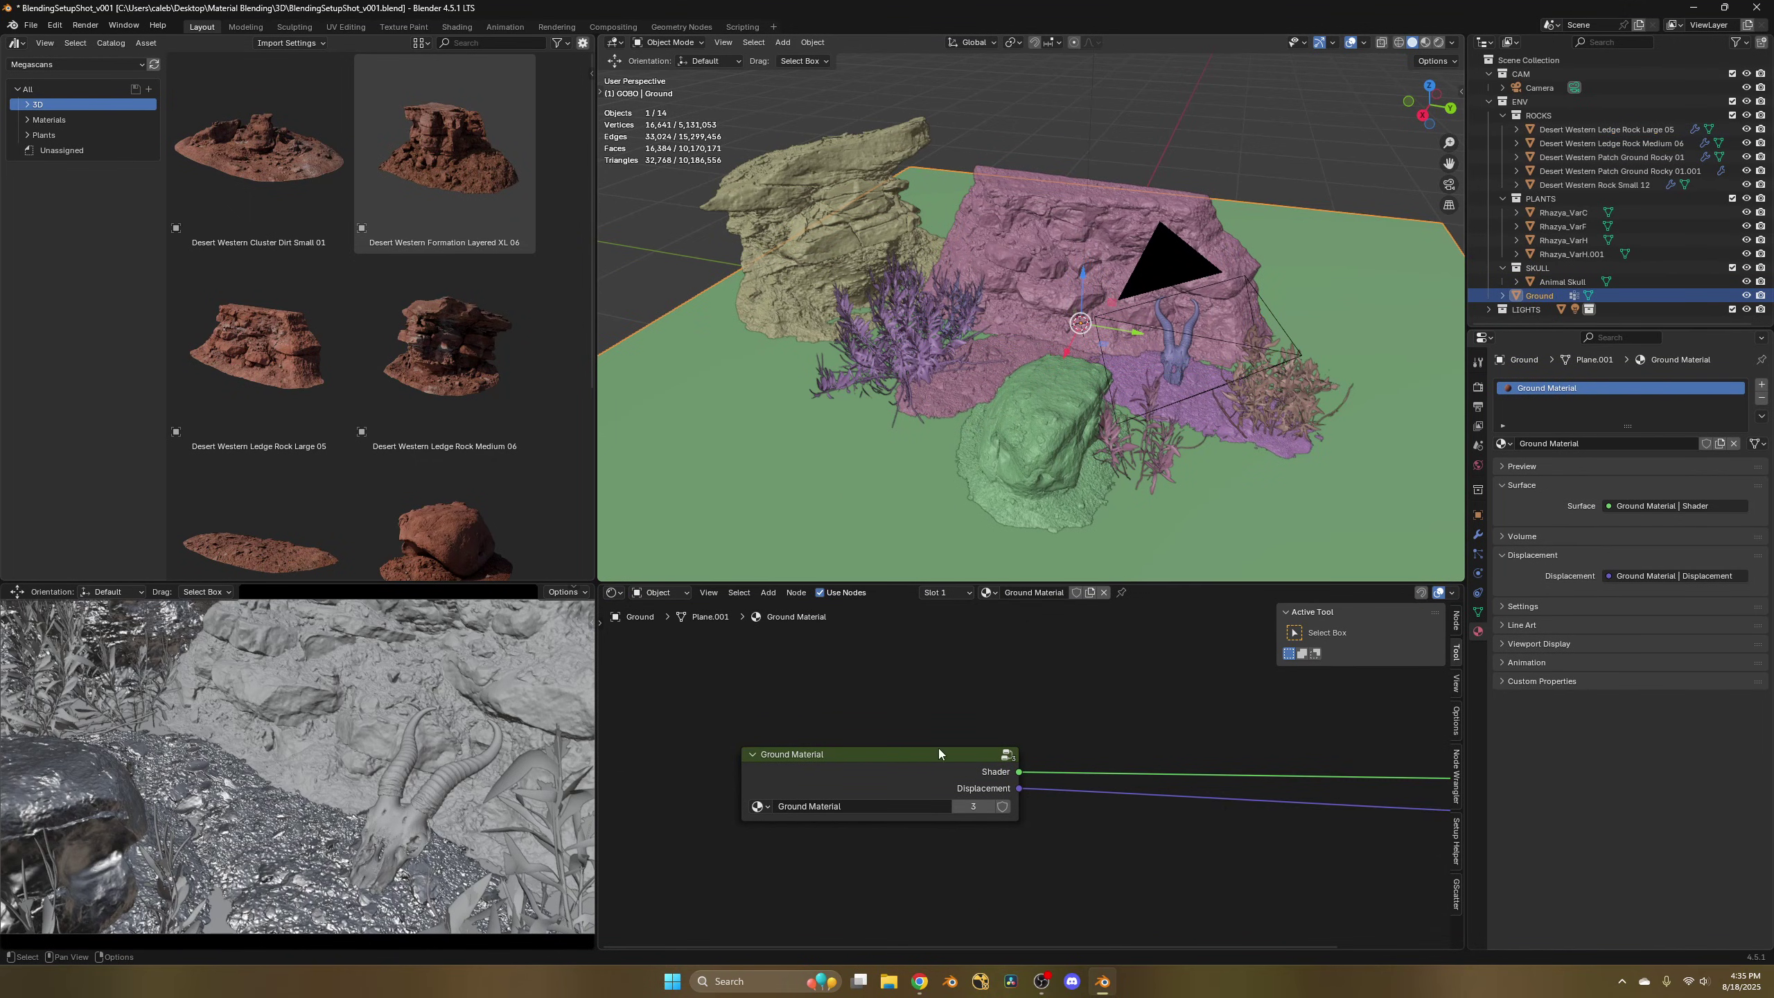
Examine the nodes inside the Ground Material group, and return to the ground's top-level material.
click(1009, 758)
scroll(958, 748, down, 13)
middle_drag(946, 749, 962, 797)
scroll(962, 797, up, 1)
scroll(1059, 830, up, 2)
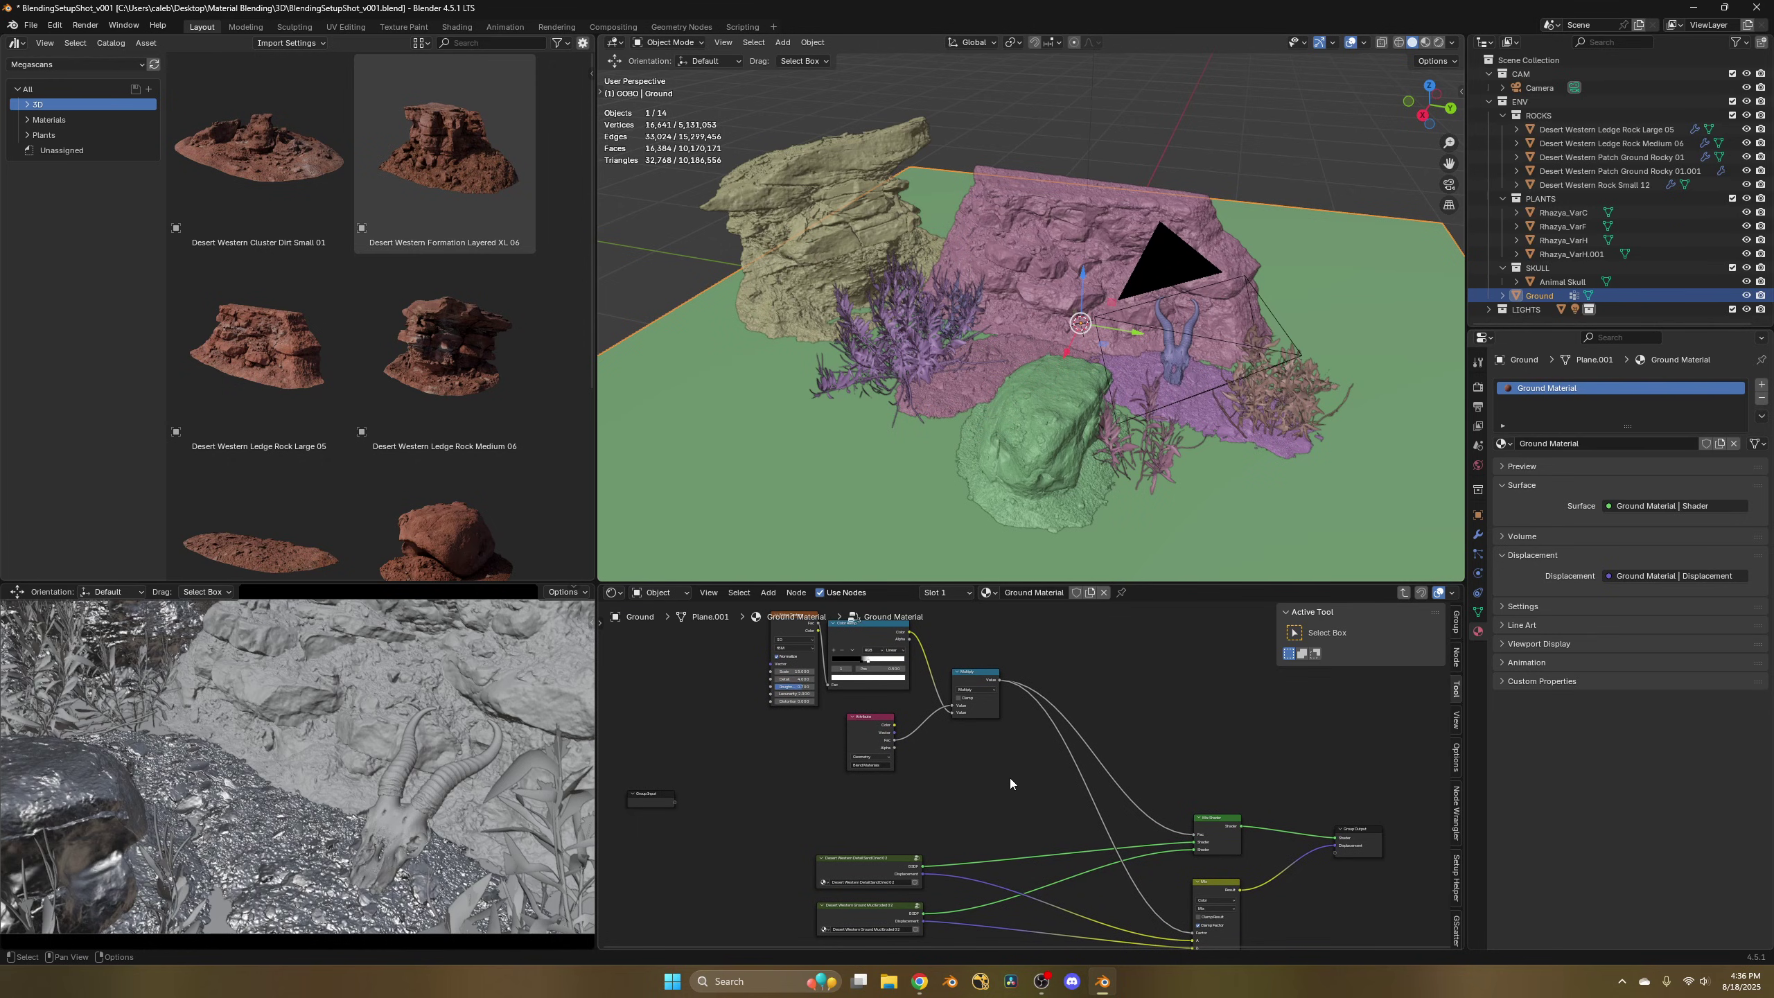
key(Tab)
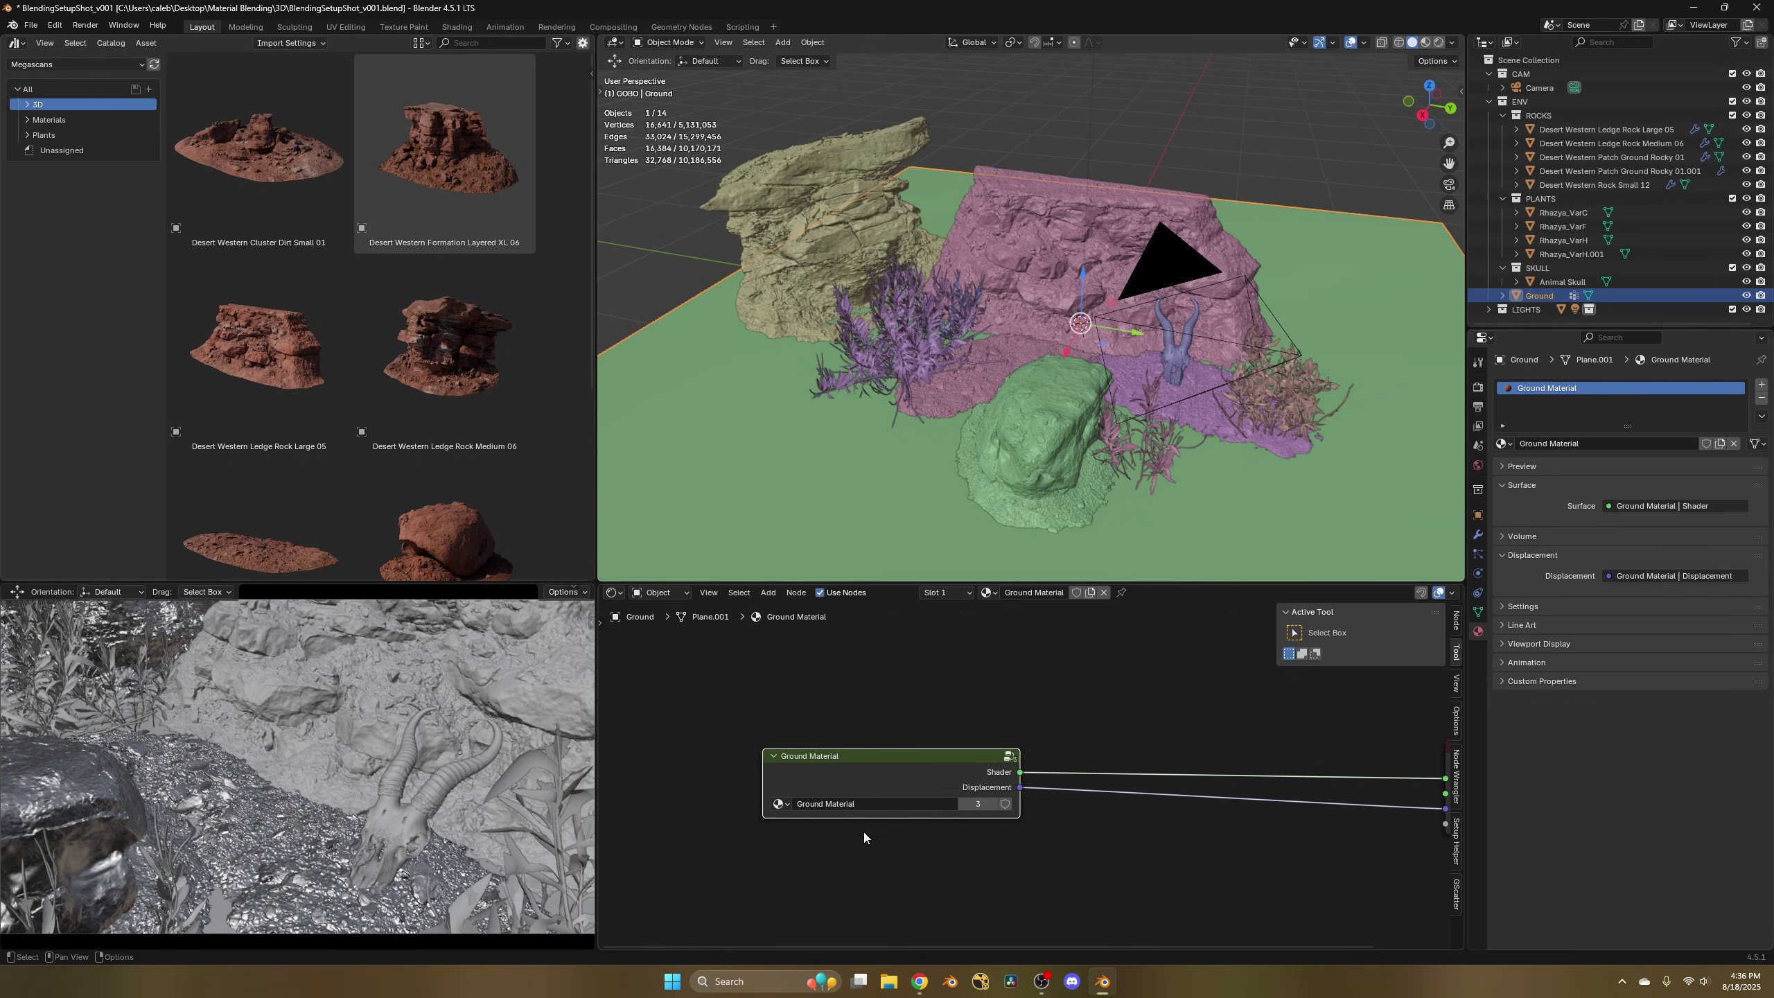
Open the Blend Ground group in the large ledge rock's material and move the Attribute node higher above the other nodes.
click(915, 693)
click(1035, 254)
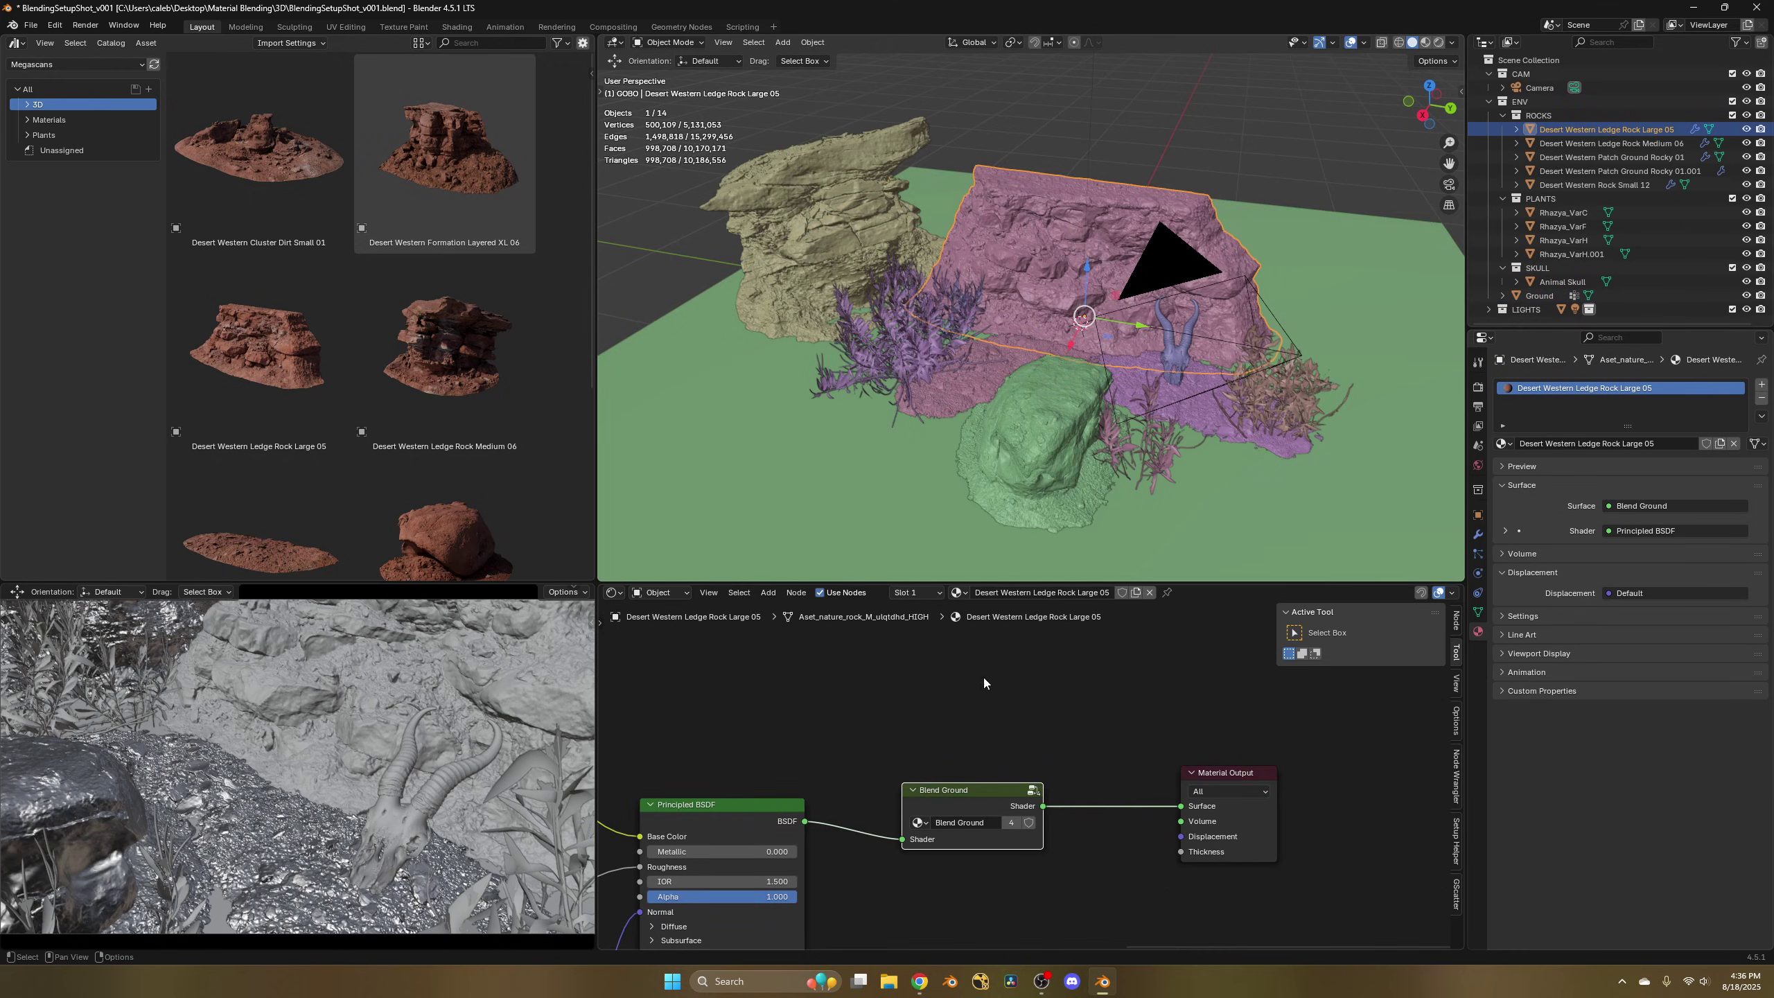
scroll(1044, 844, up, 3)
key(Tab)
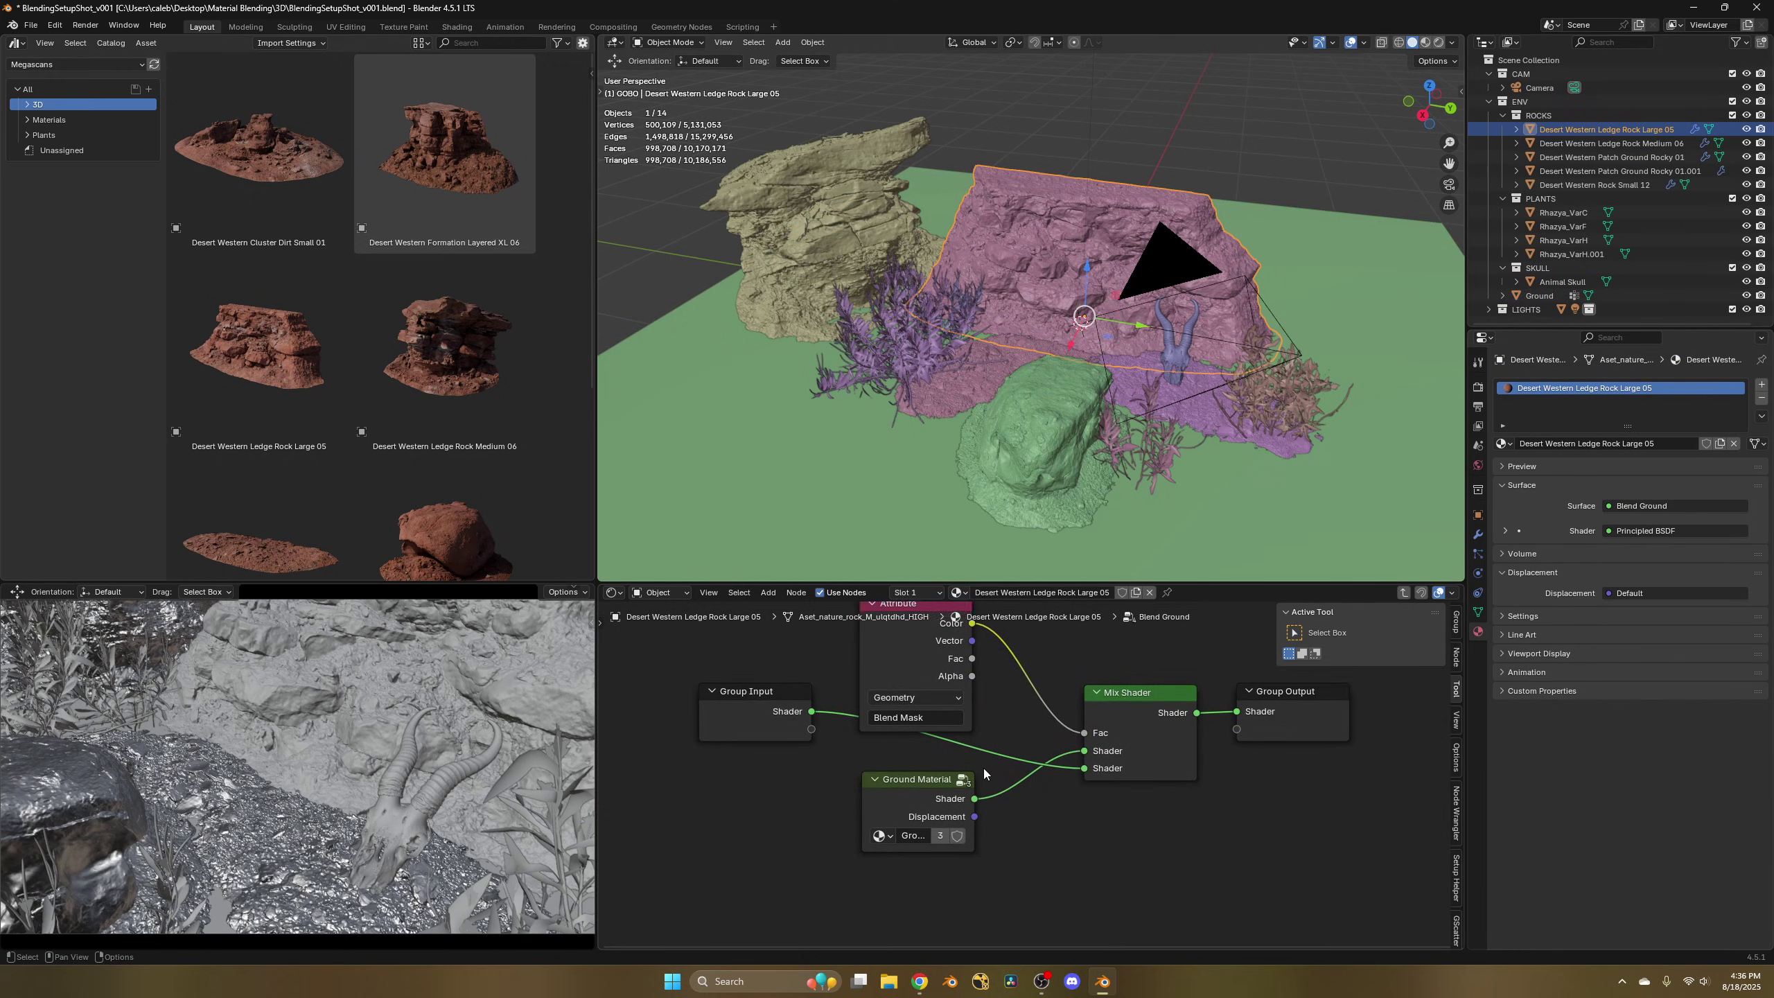
middle_drag(924, 813, 894, 890)
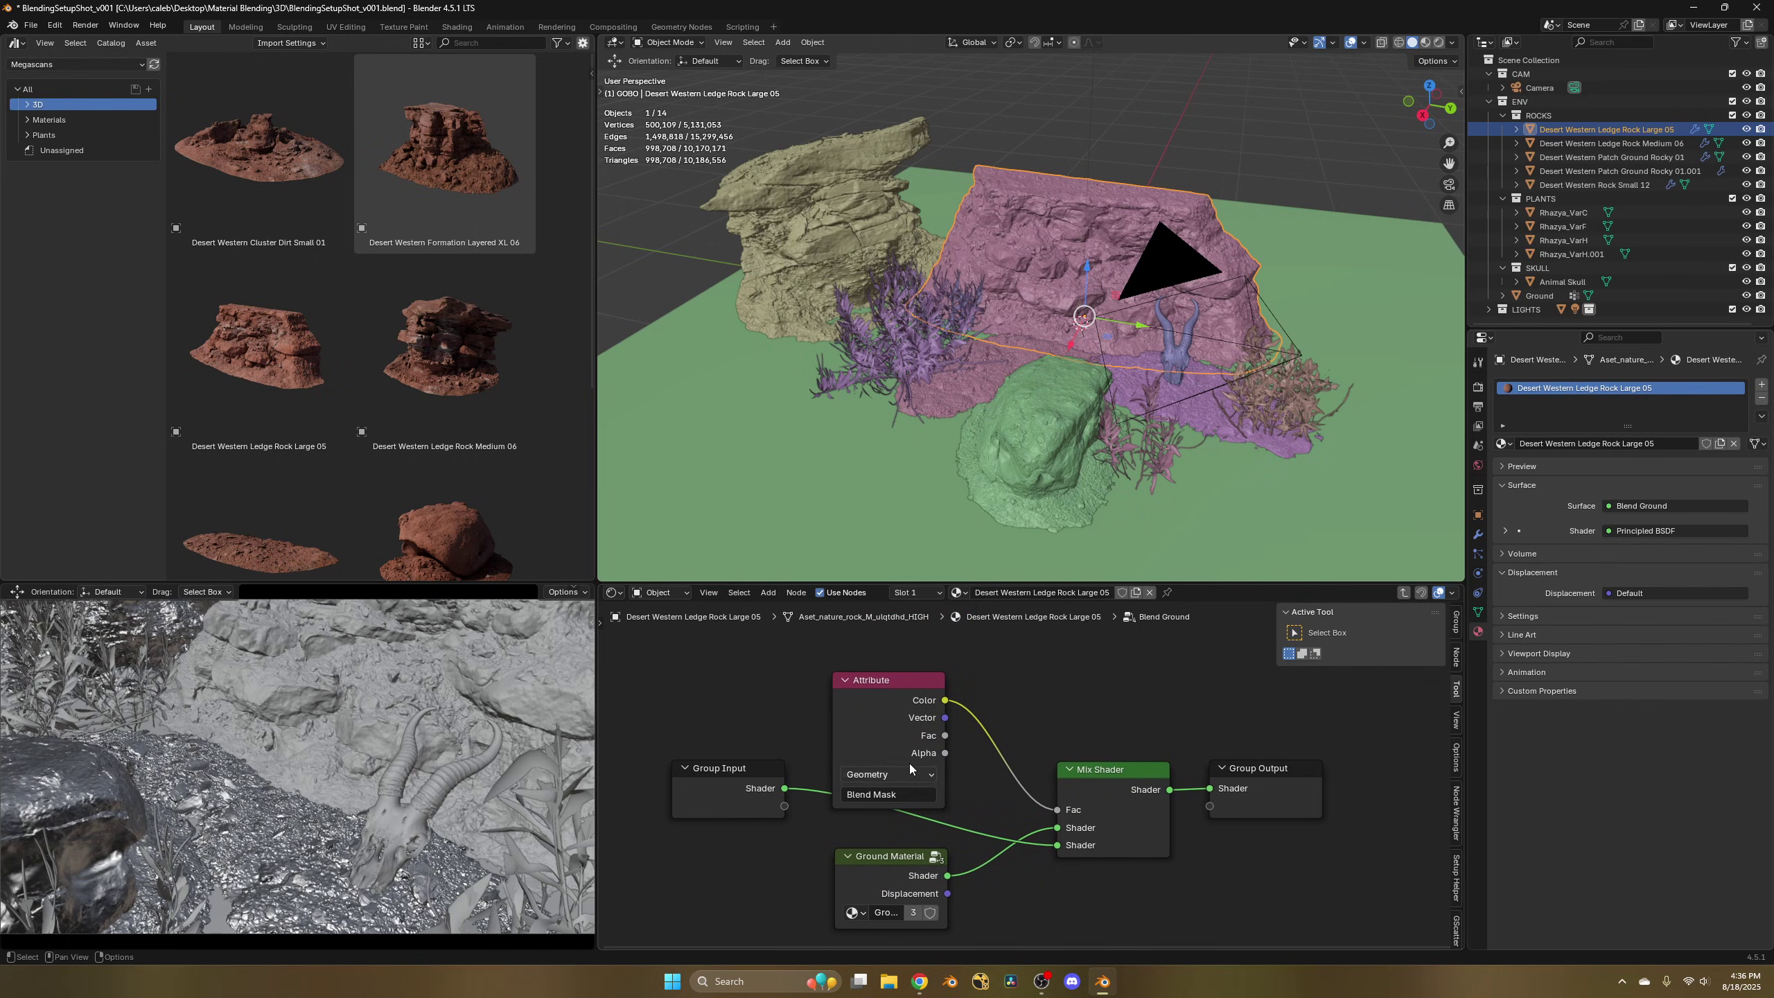
middle_drag(907, 768, 904, 808)
scroll(904, 808, down, 1)
scroll(905, 812, down, 2)
drag(907, 804, 912, 707)
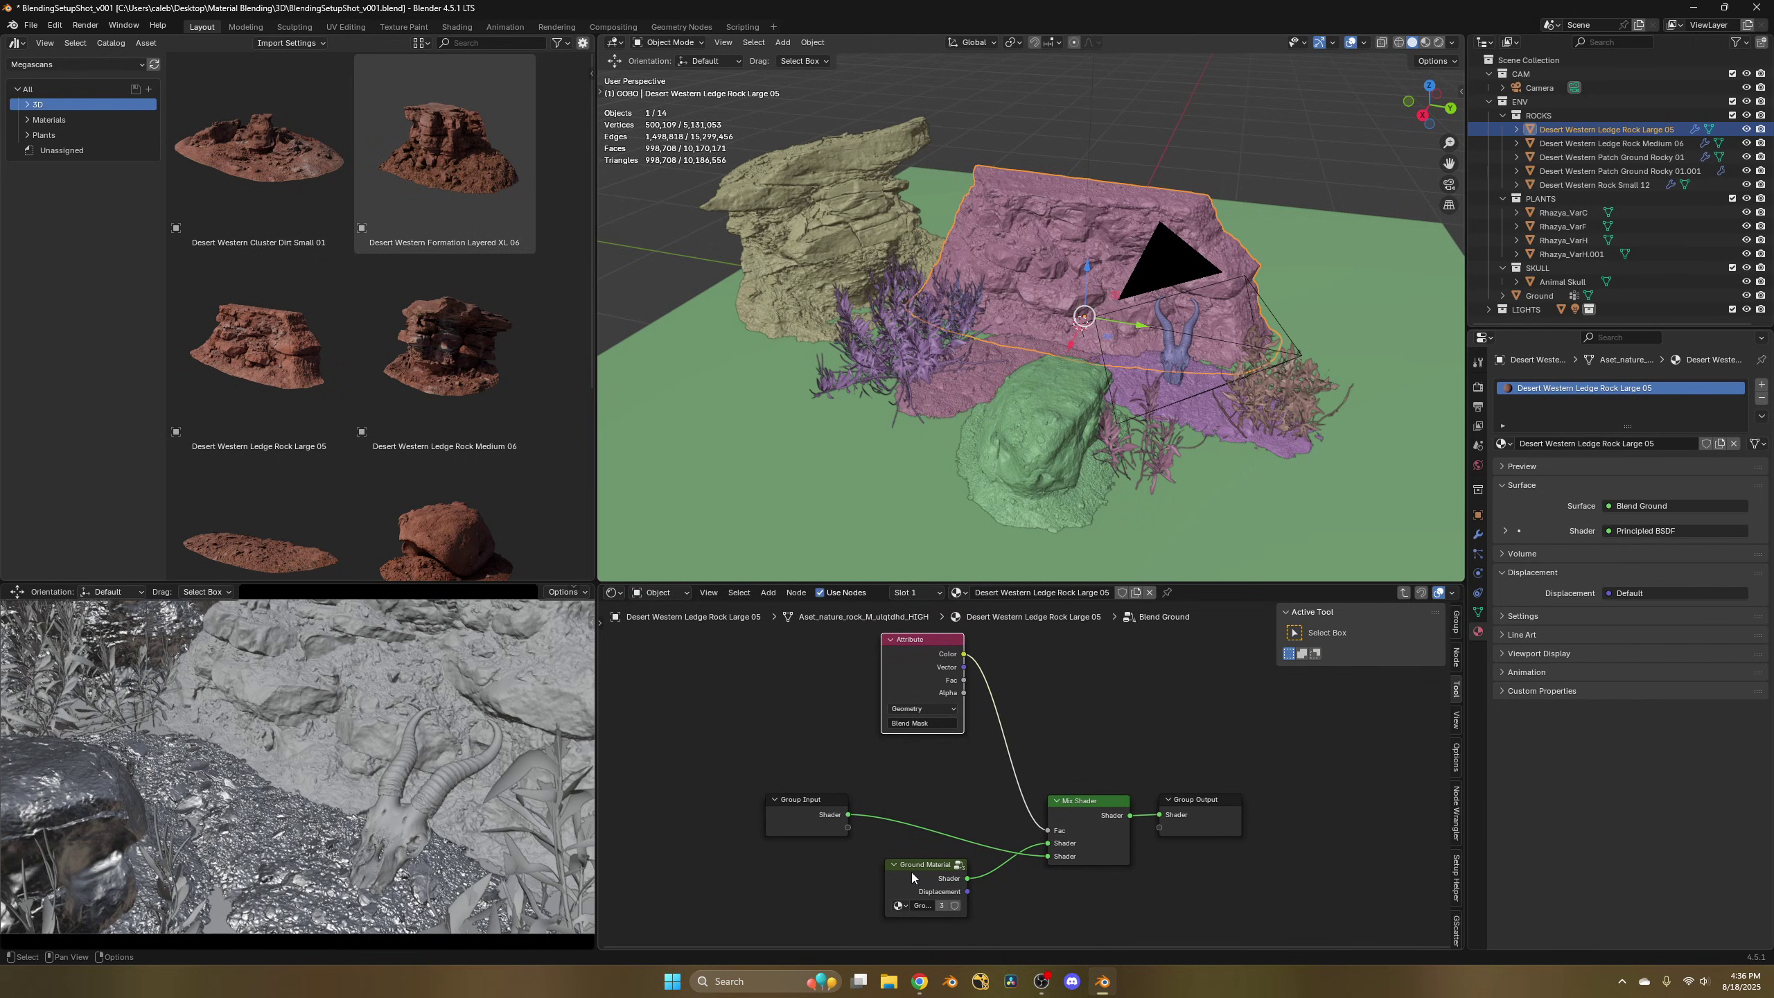
scroll(932, 738, up, 2)
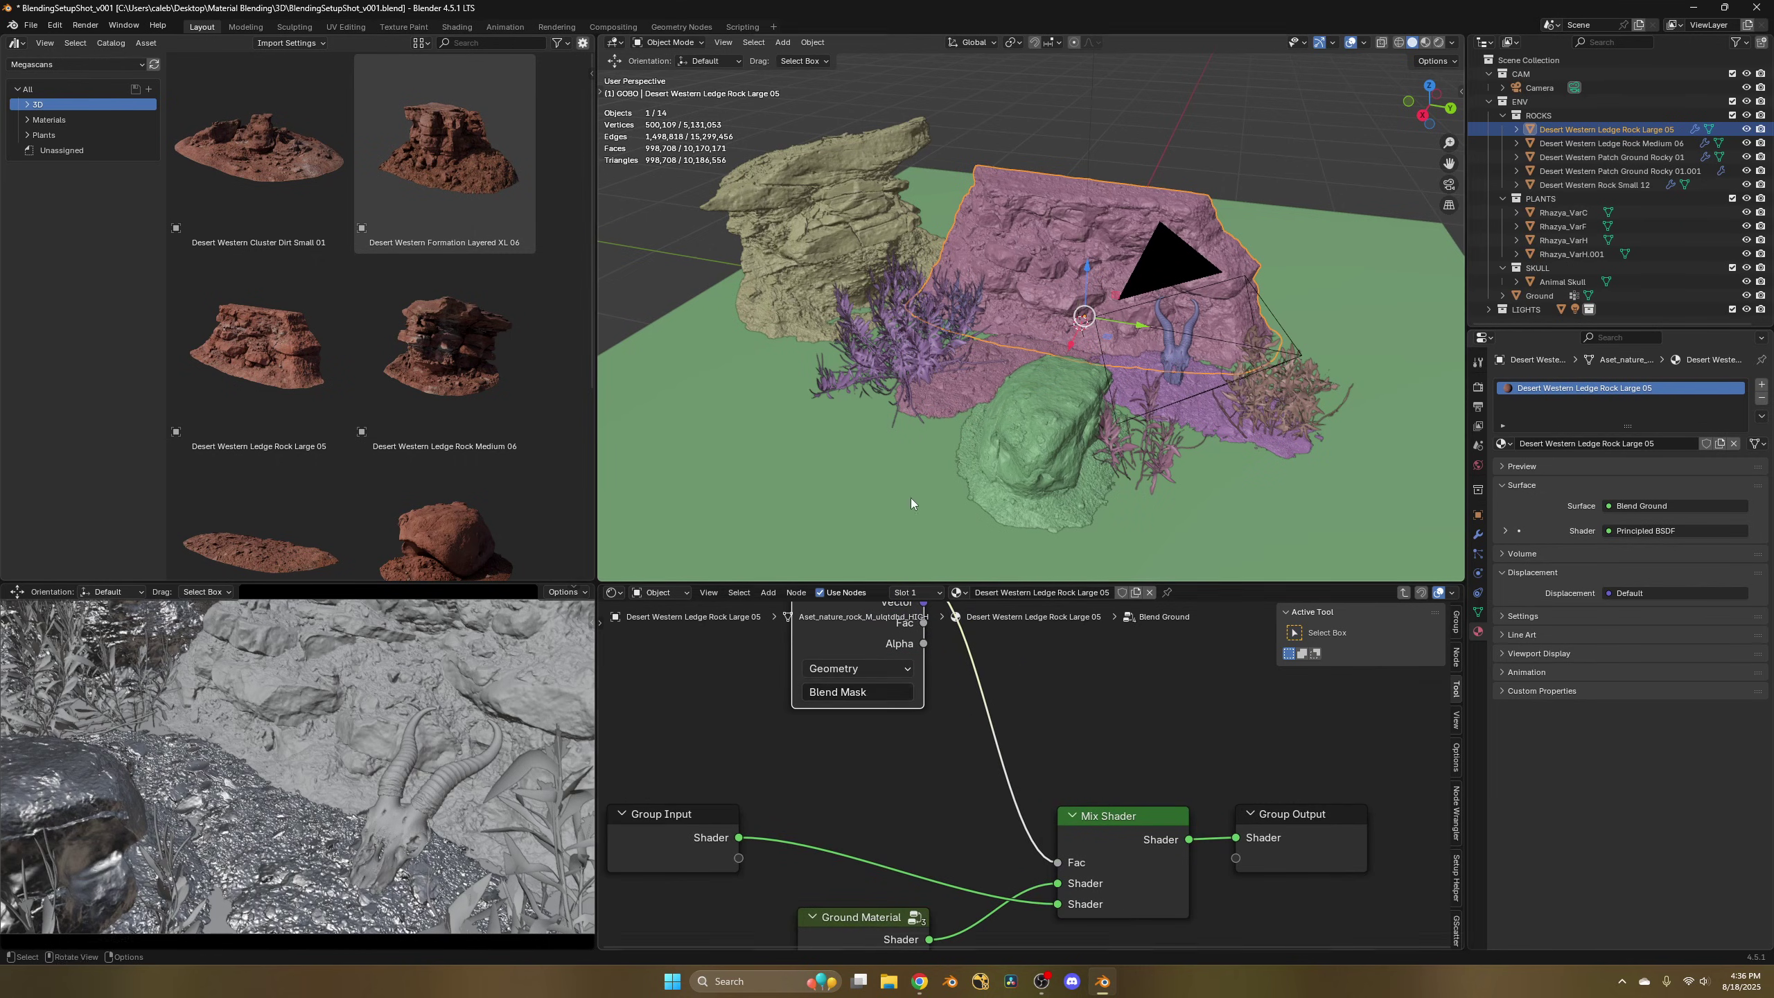
Replace the asset browser with the Geometry Node Editor and widen the Store Named Attribute node in the blend setup.
key(shift+F3)
middle_drag(279, 318, 77, 470)
scroll(244, 325, up, 5)
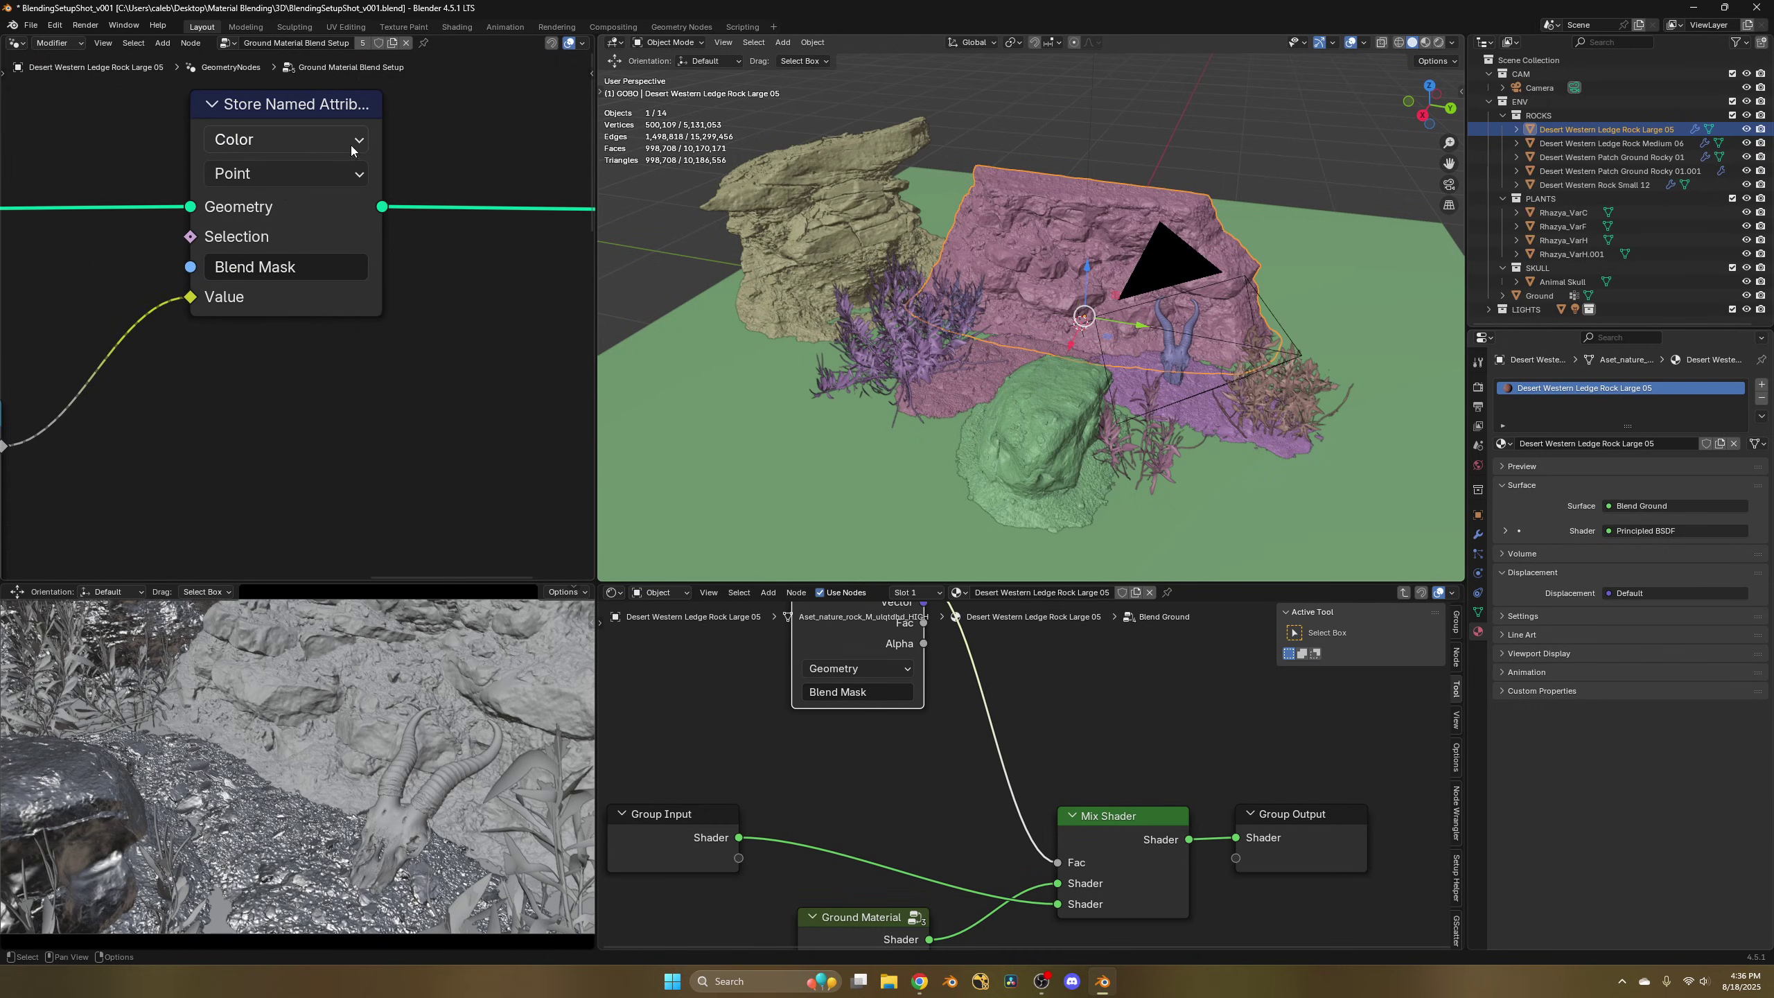
drag(379, 167, 453, 167)
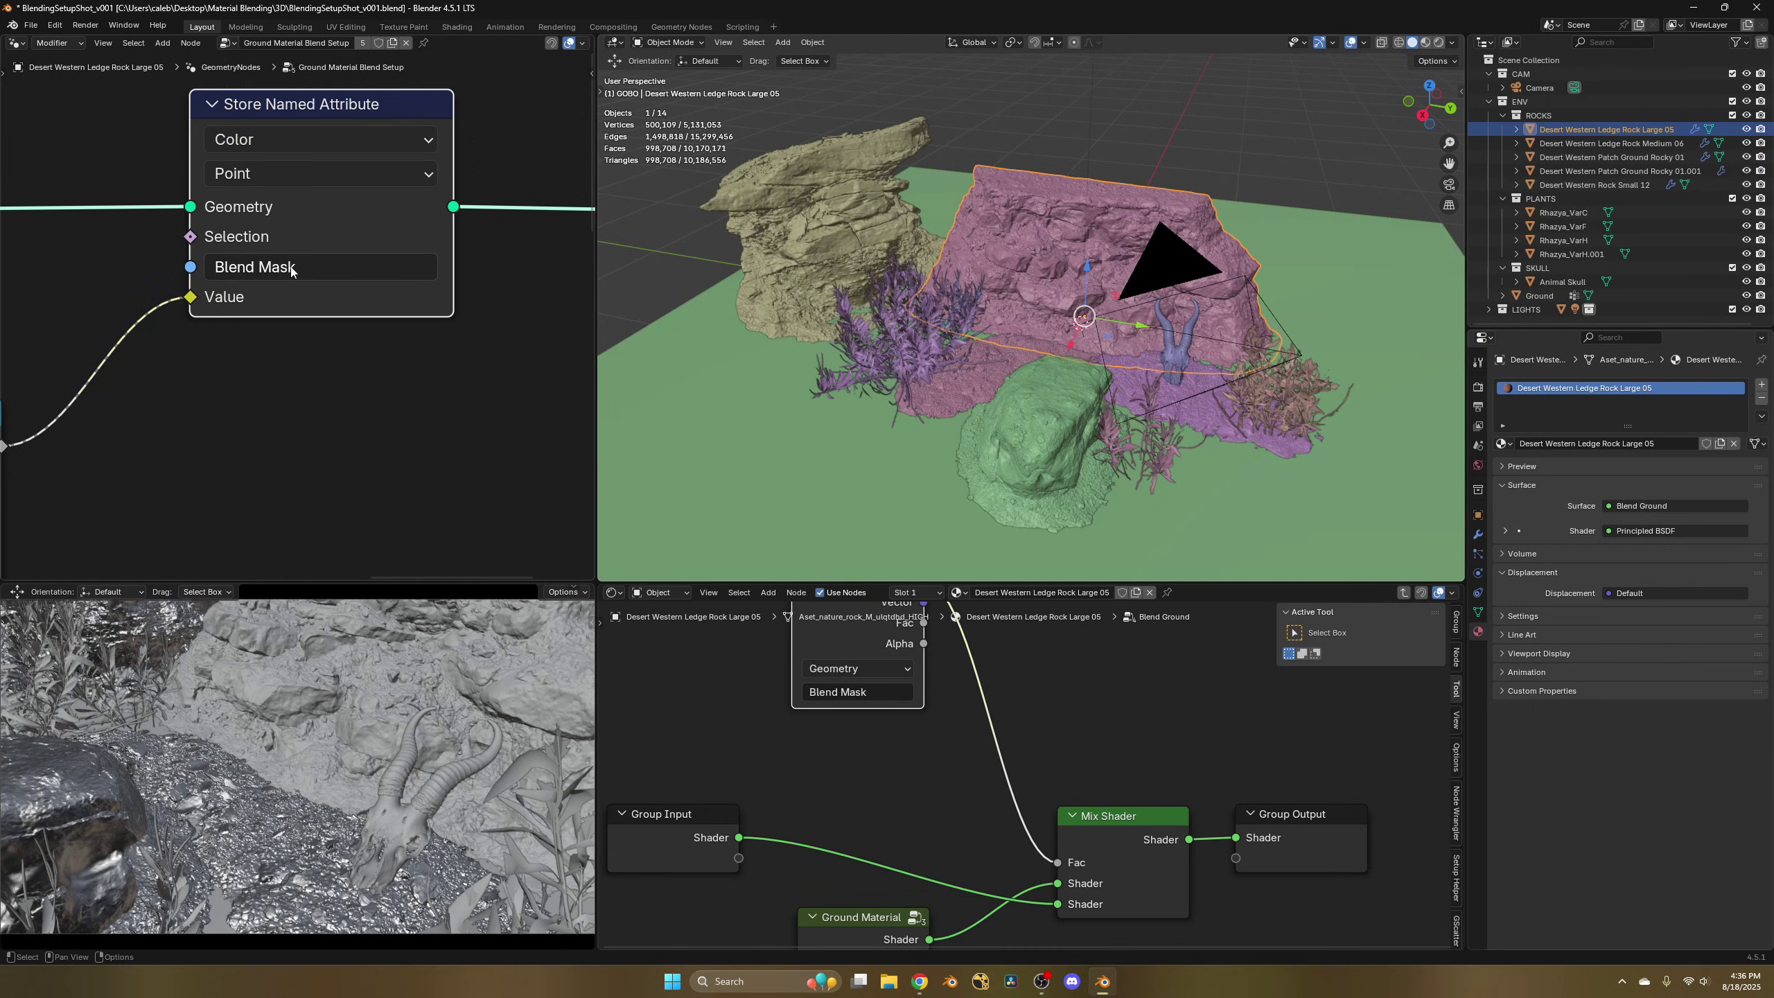
Reposition the Attribute and Ground Material nodes inside the Blend Ground group, and return to the rock's top-level material.
middle_drag(886, 705, 924, 768)
drag(905, 686, 912, 742)
middle_drag(913, 742, 899, 670)
scroll(898, 674, down, 2)
middle_drag(941, 794, 903, 702)
scroll(900, 717, up, 1)
drag(862, 805, 880, 790)
middle_drag(926, 755, 904, 785)
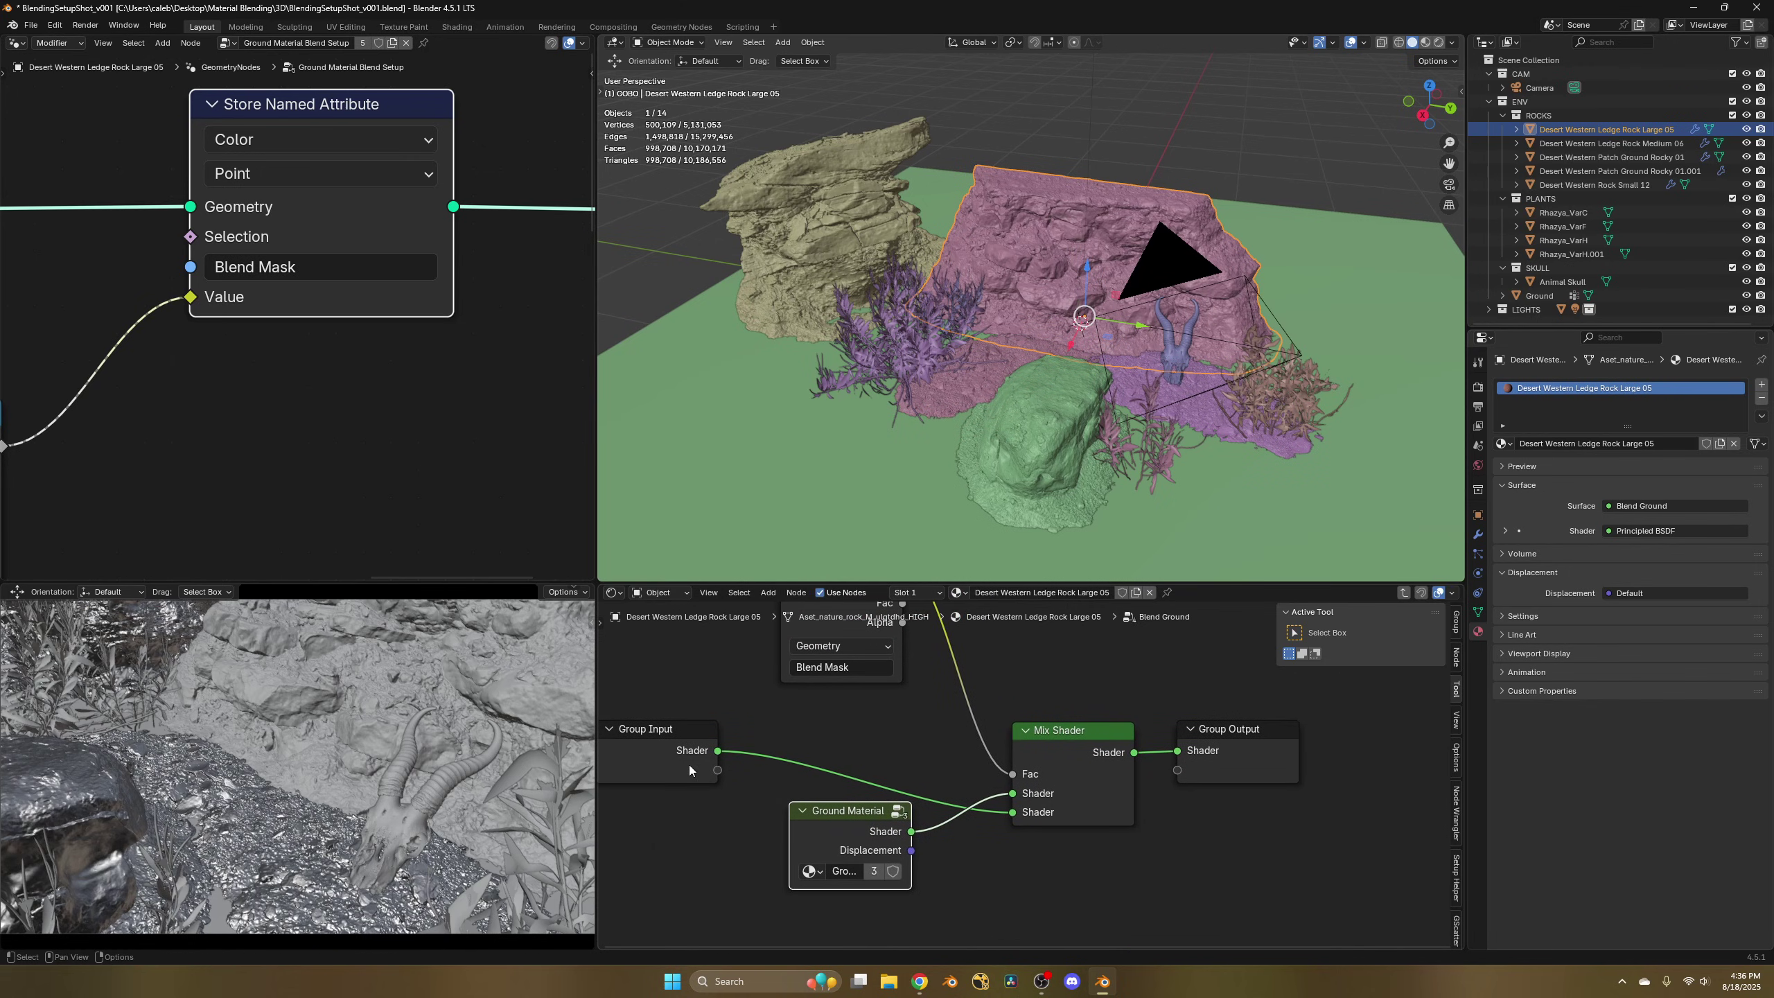
key(Tab)
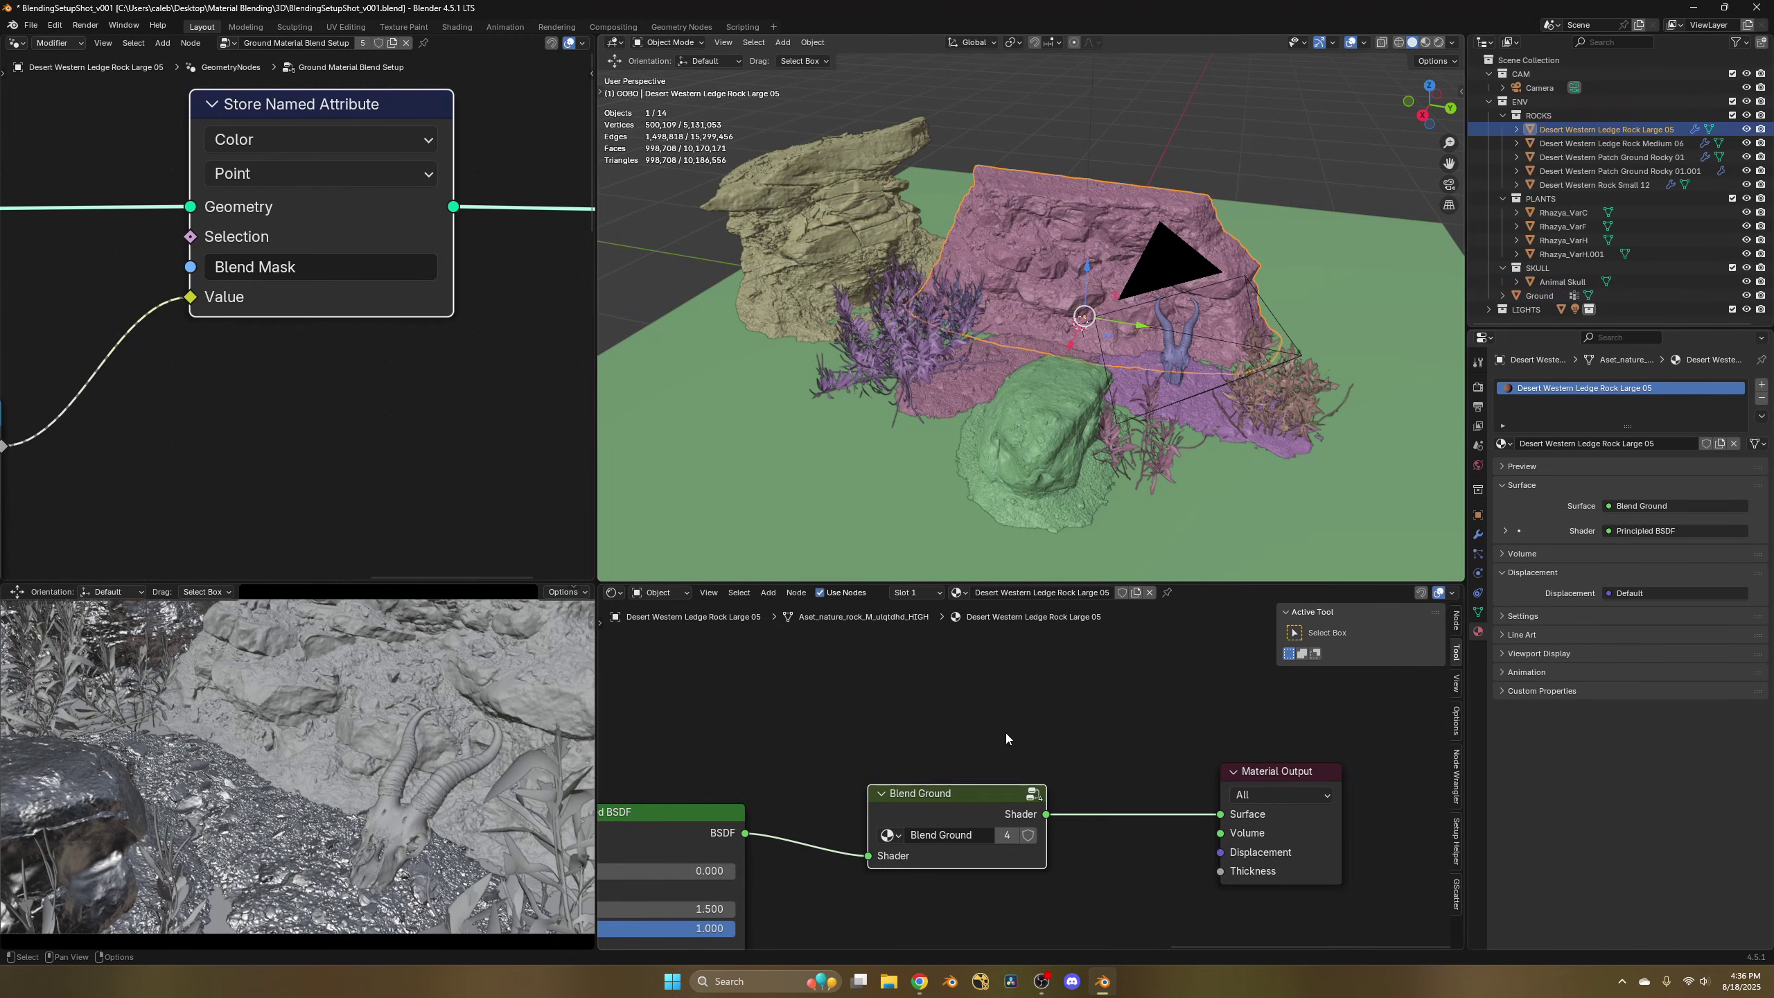
key(Tab)
right_click(953, 730)
click(952, 730)
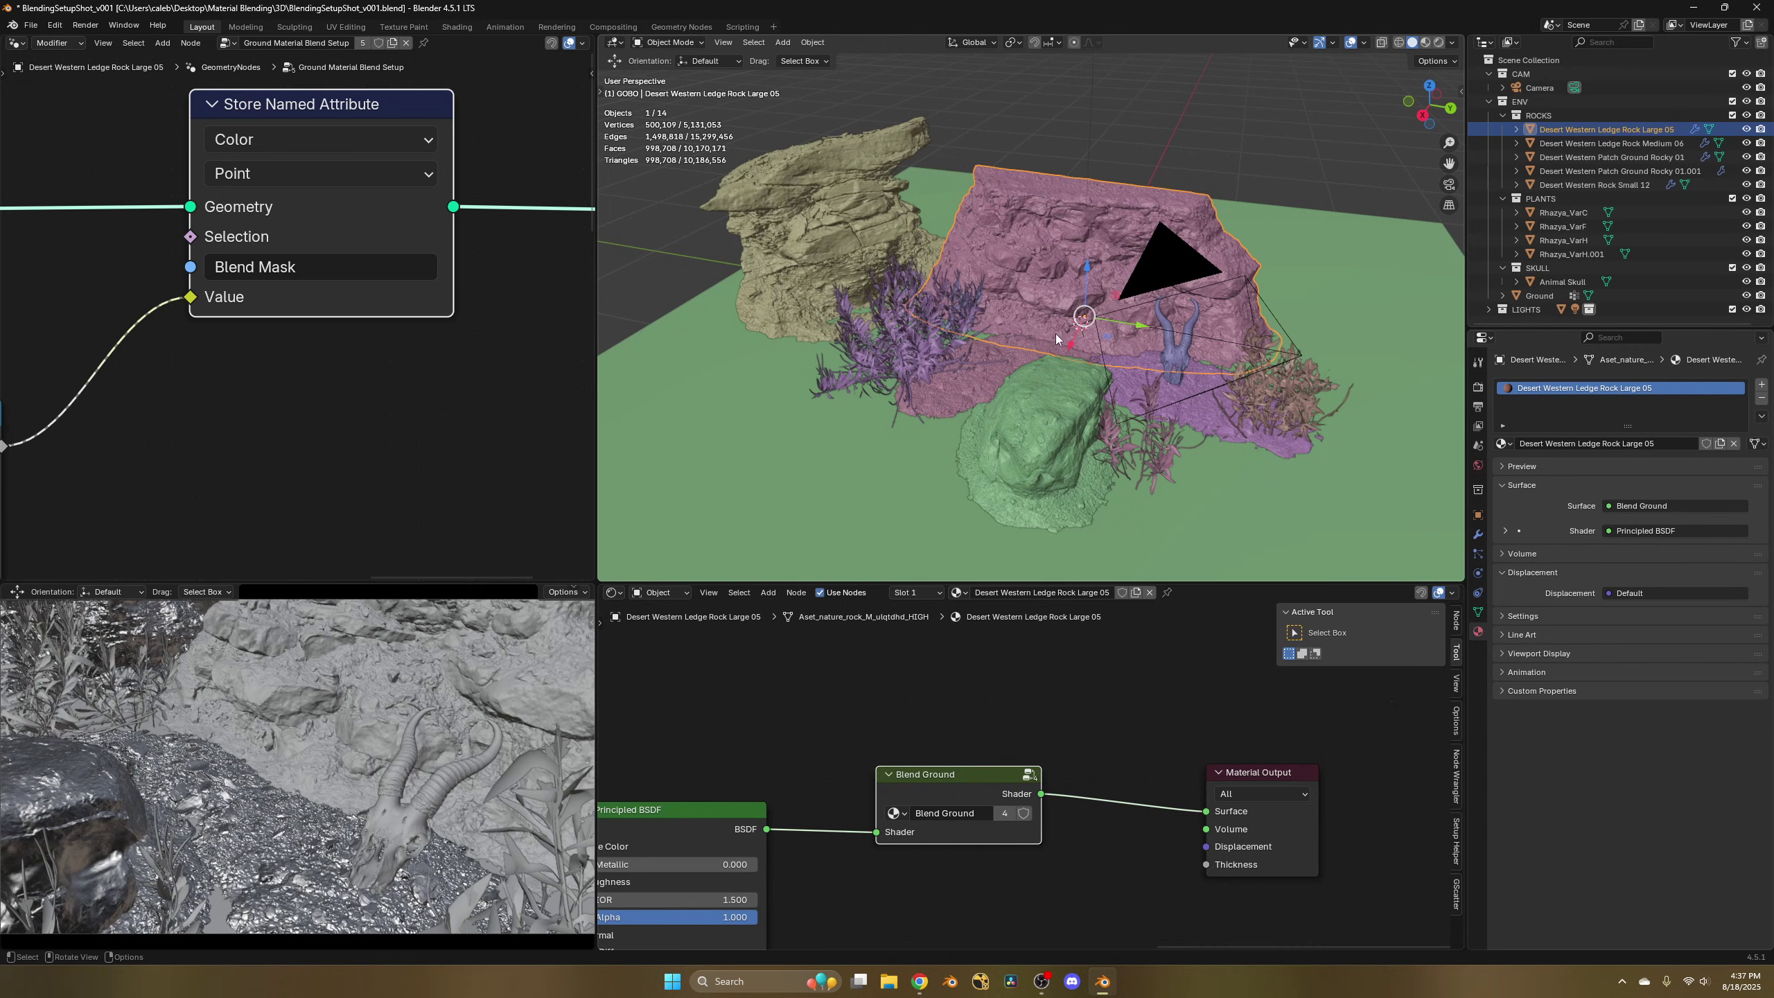
middle_drag(1056, 333, 1005, 349)
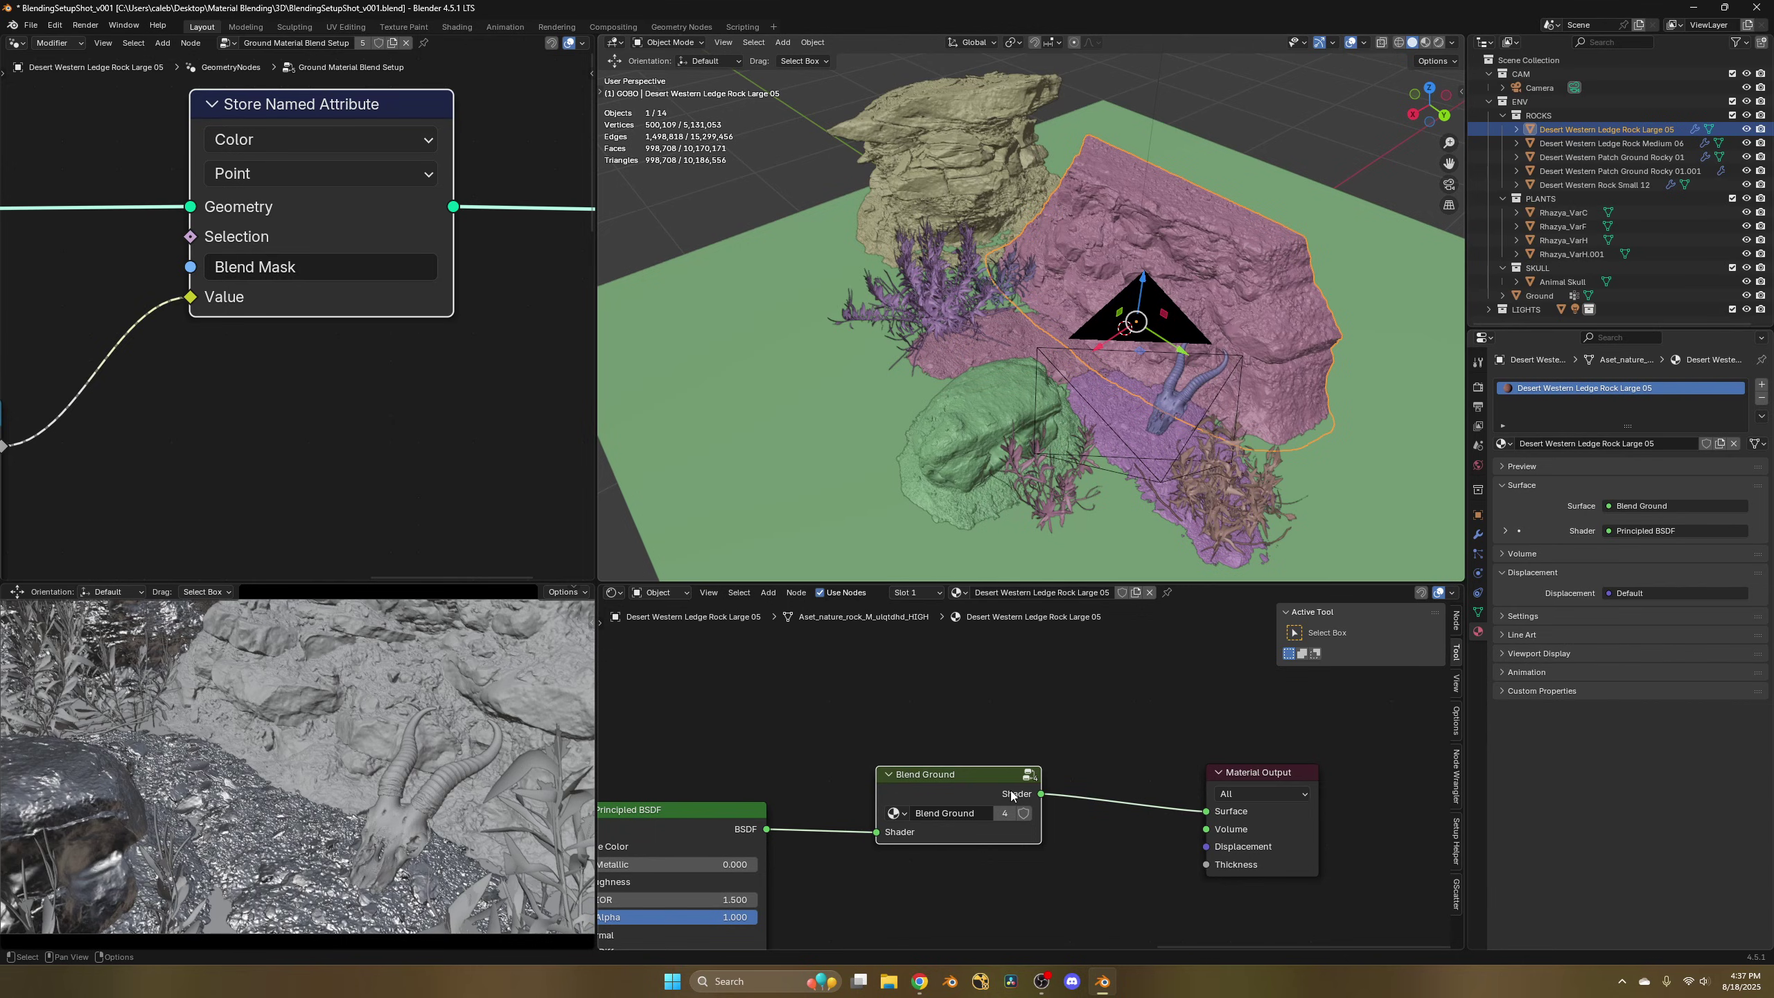
key(shift+a)
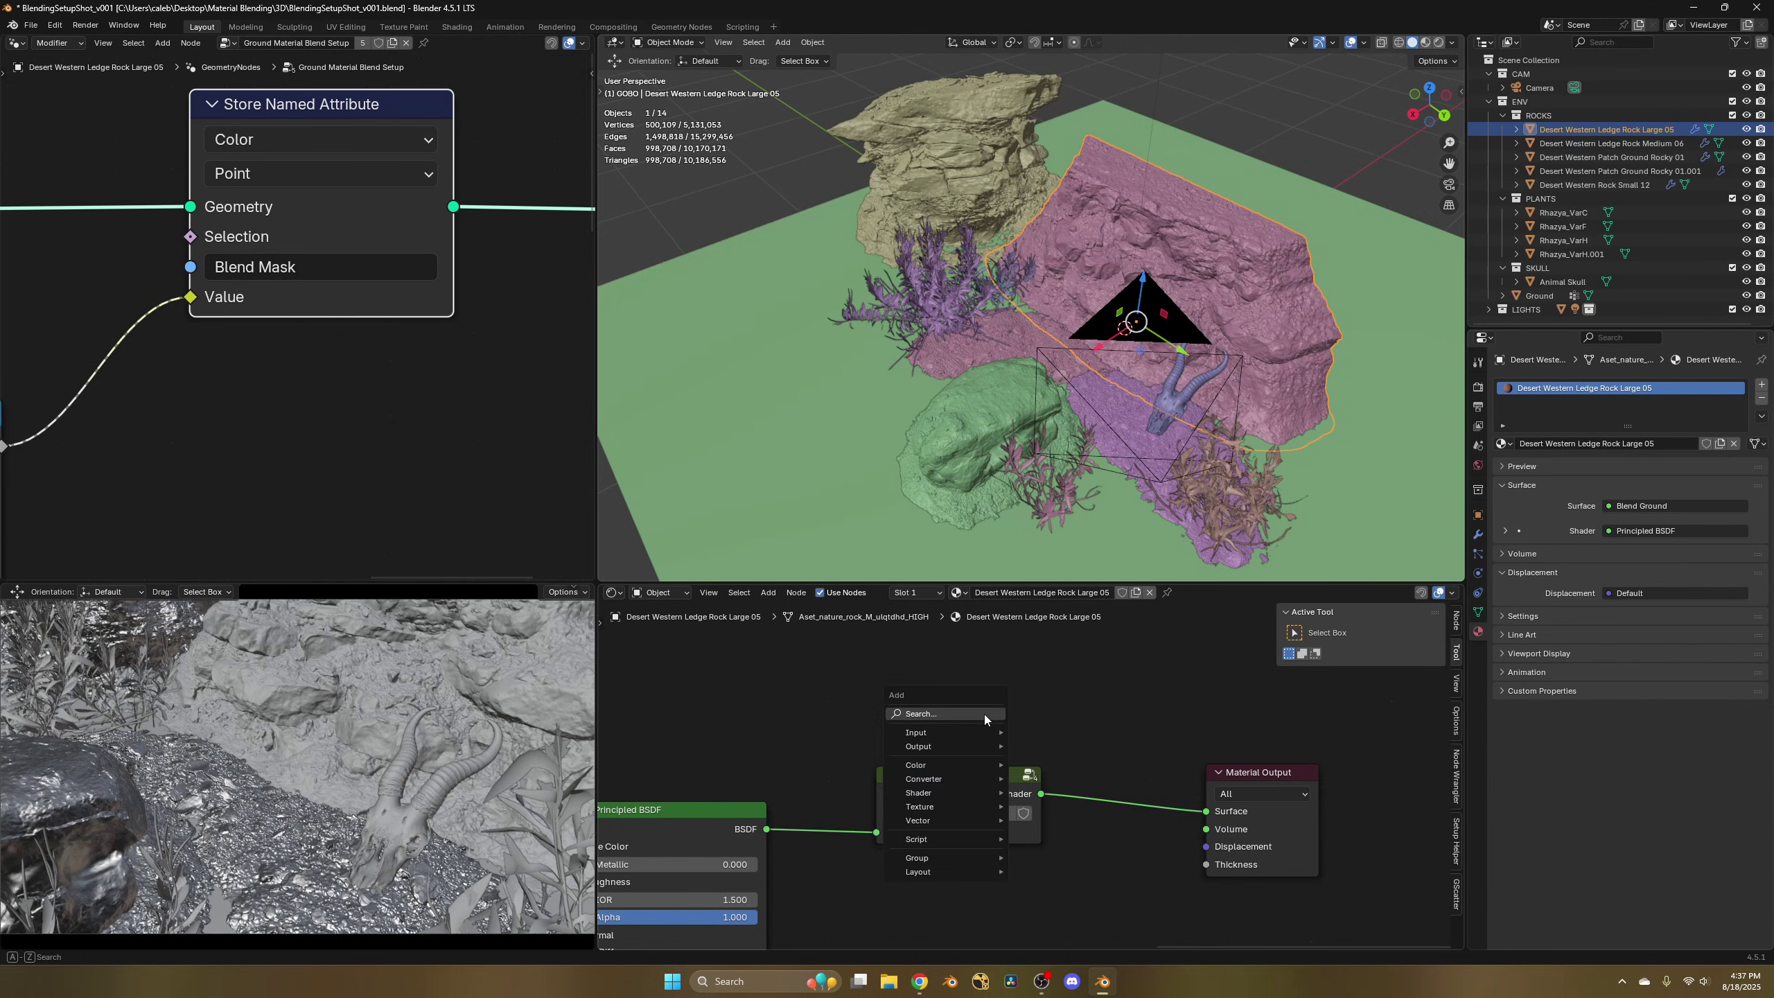
text(blend)
key(Return)
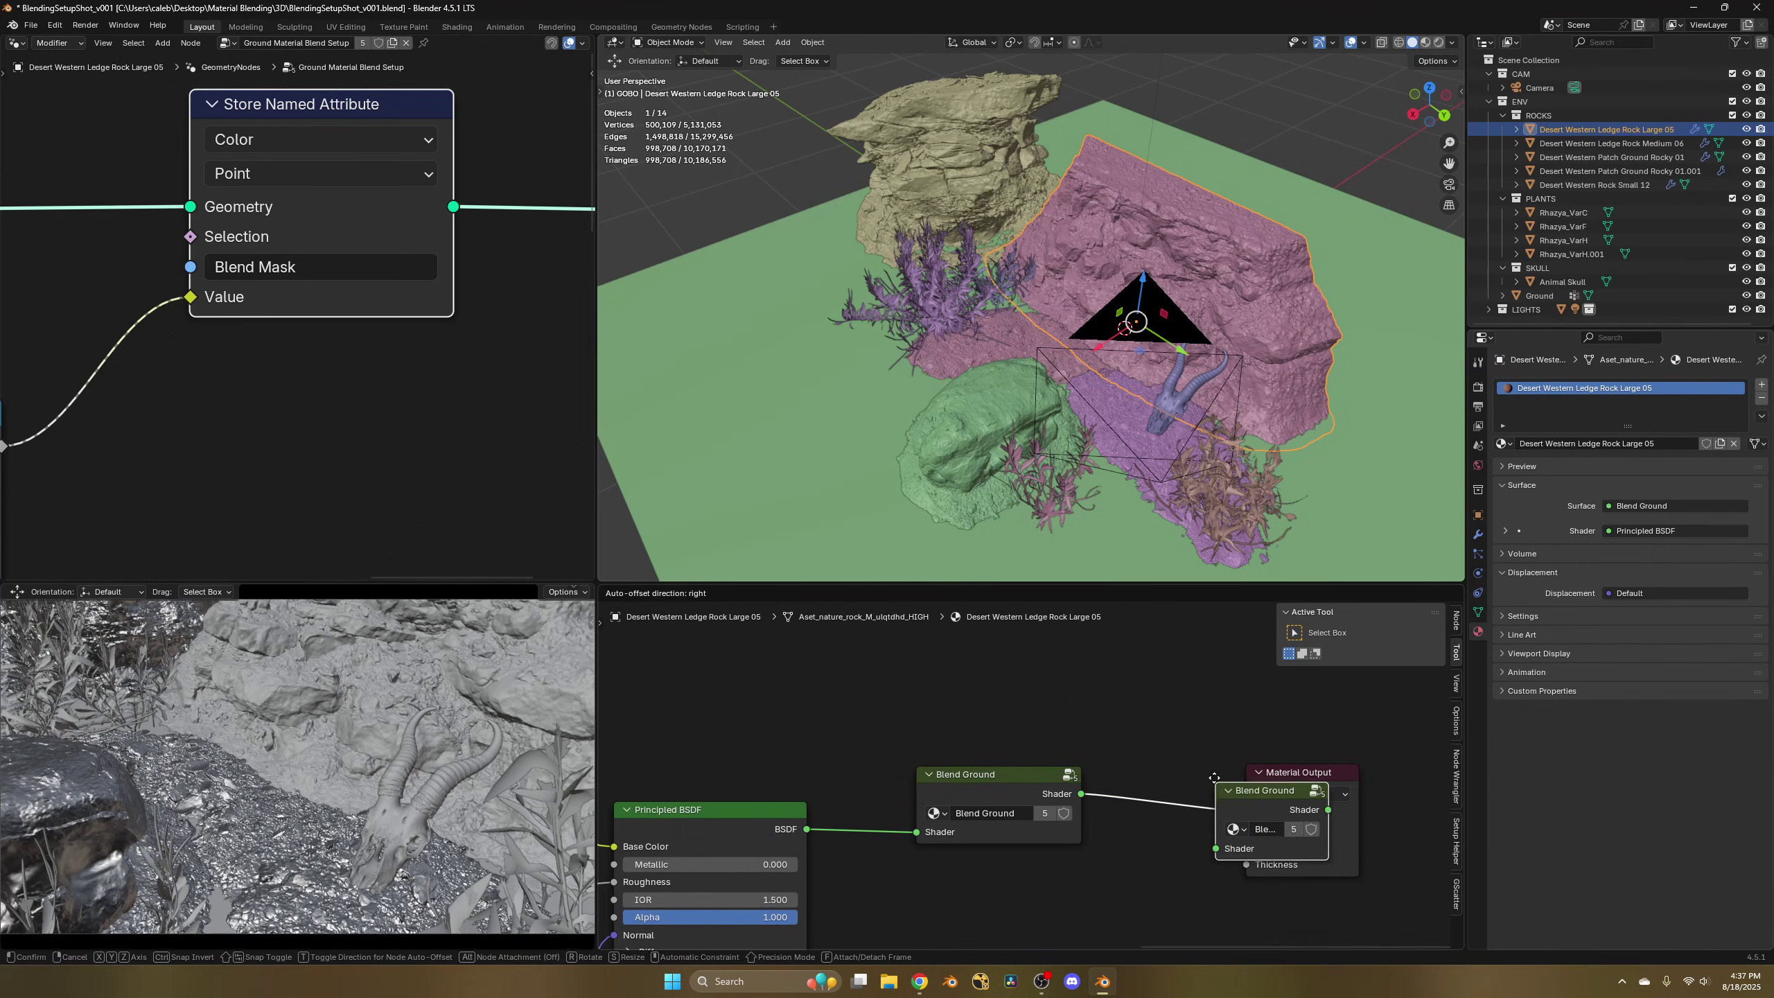
key(Escape)
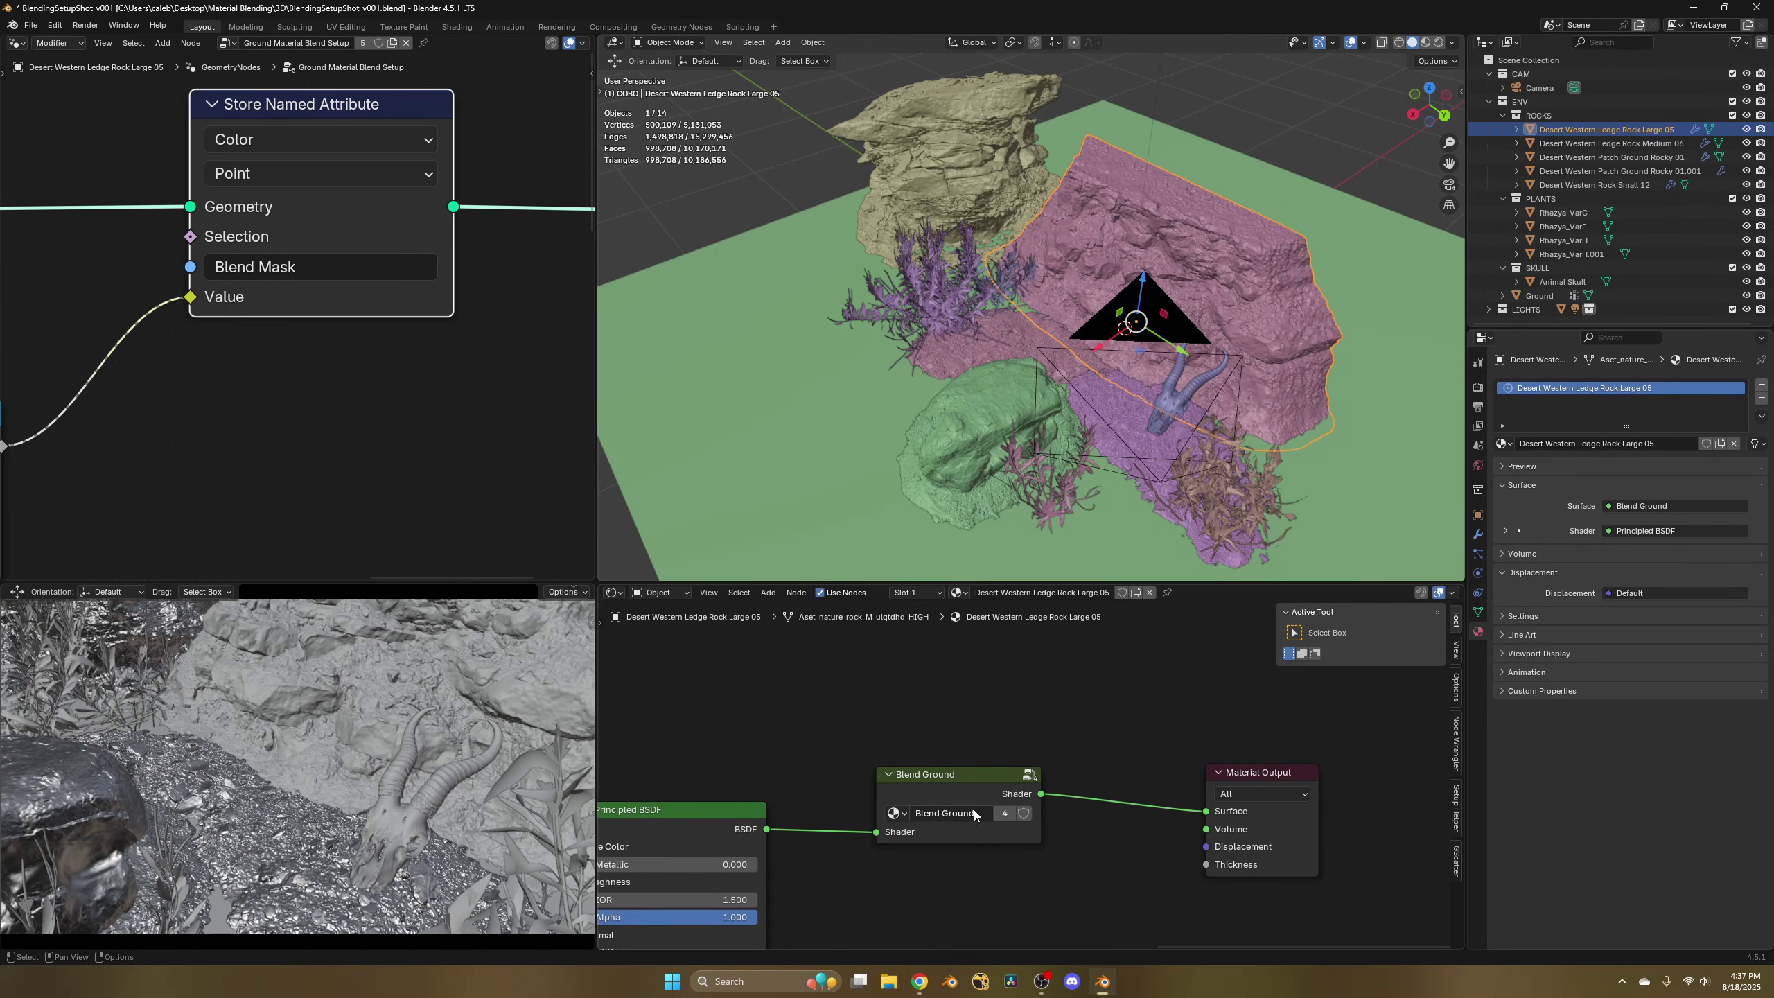
Ungroup the Blend Ground node and reposition the released nodes between the Principled BSDF and Material Output.
click(995, 775)
scroll(995, 775, down, 5)
key(ctrl+alt+g)
key(g)
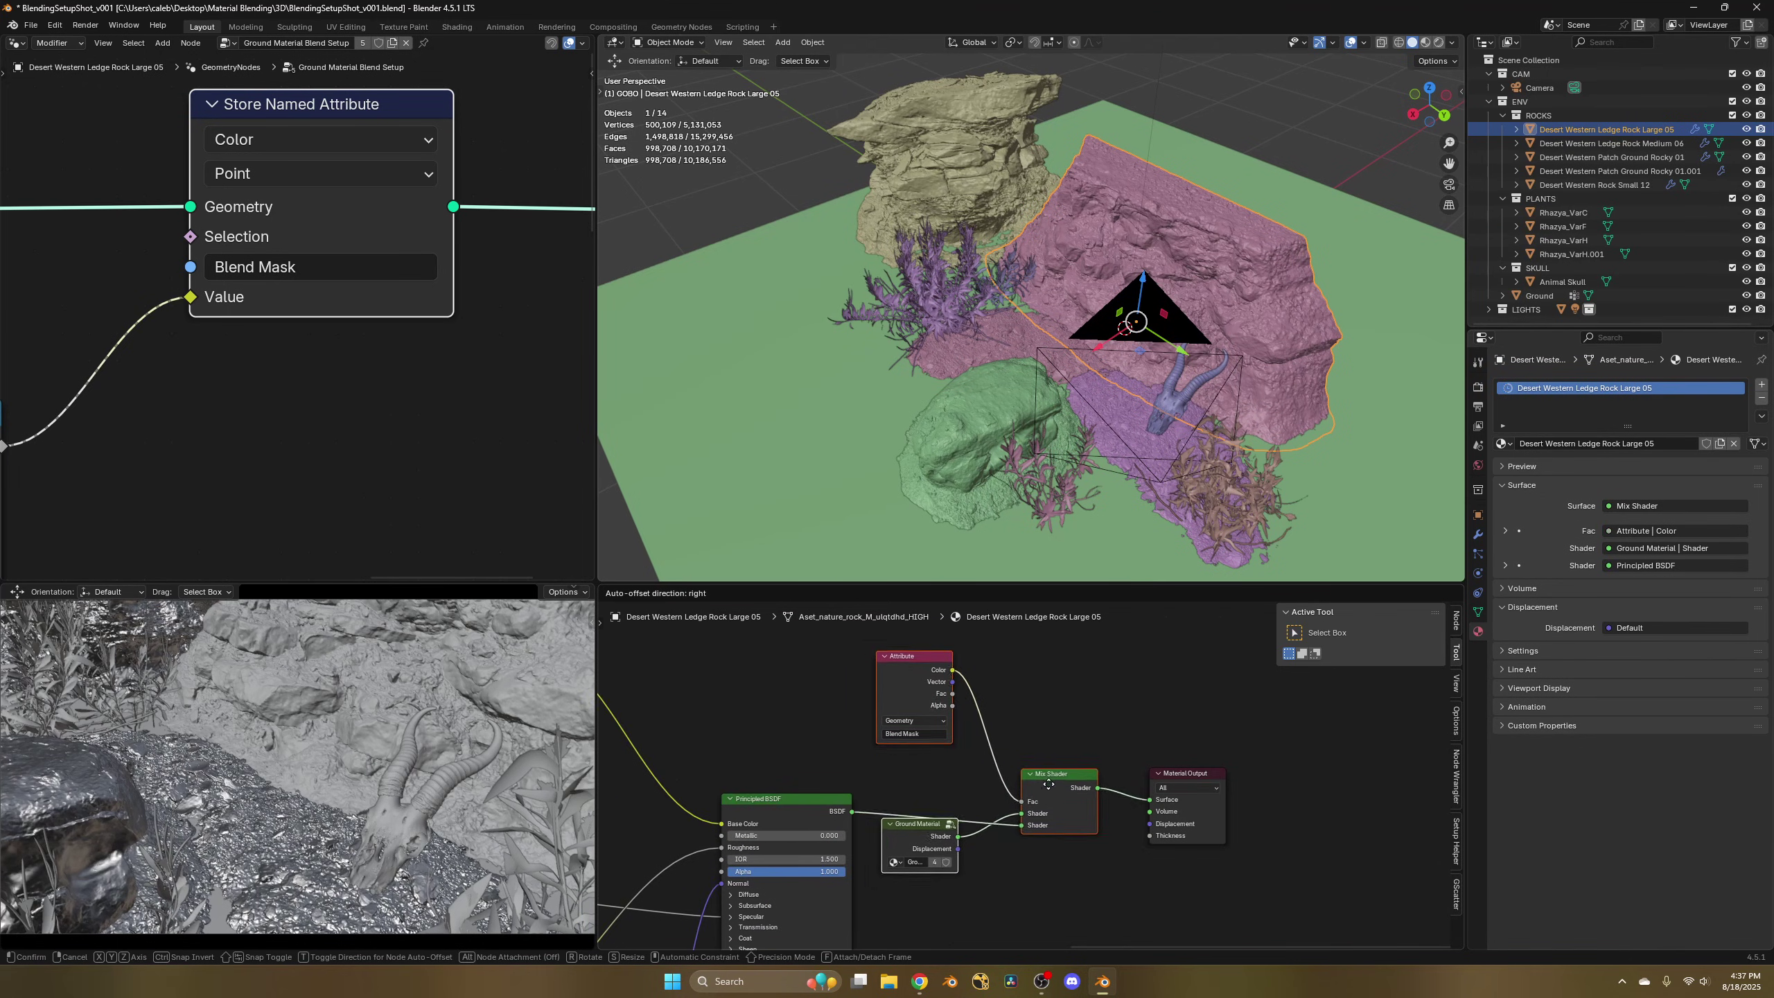
click(1046, 777)
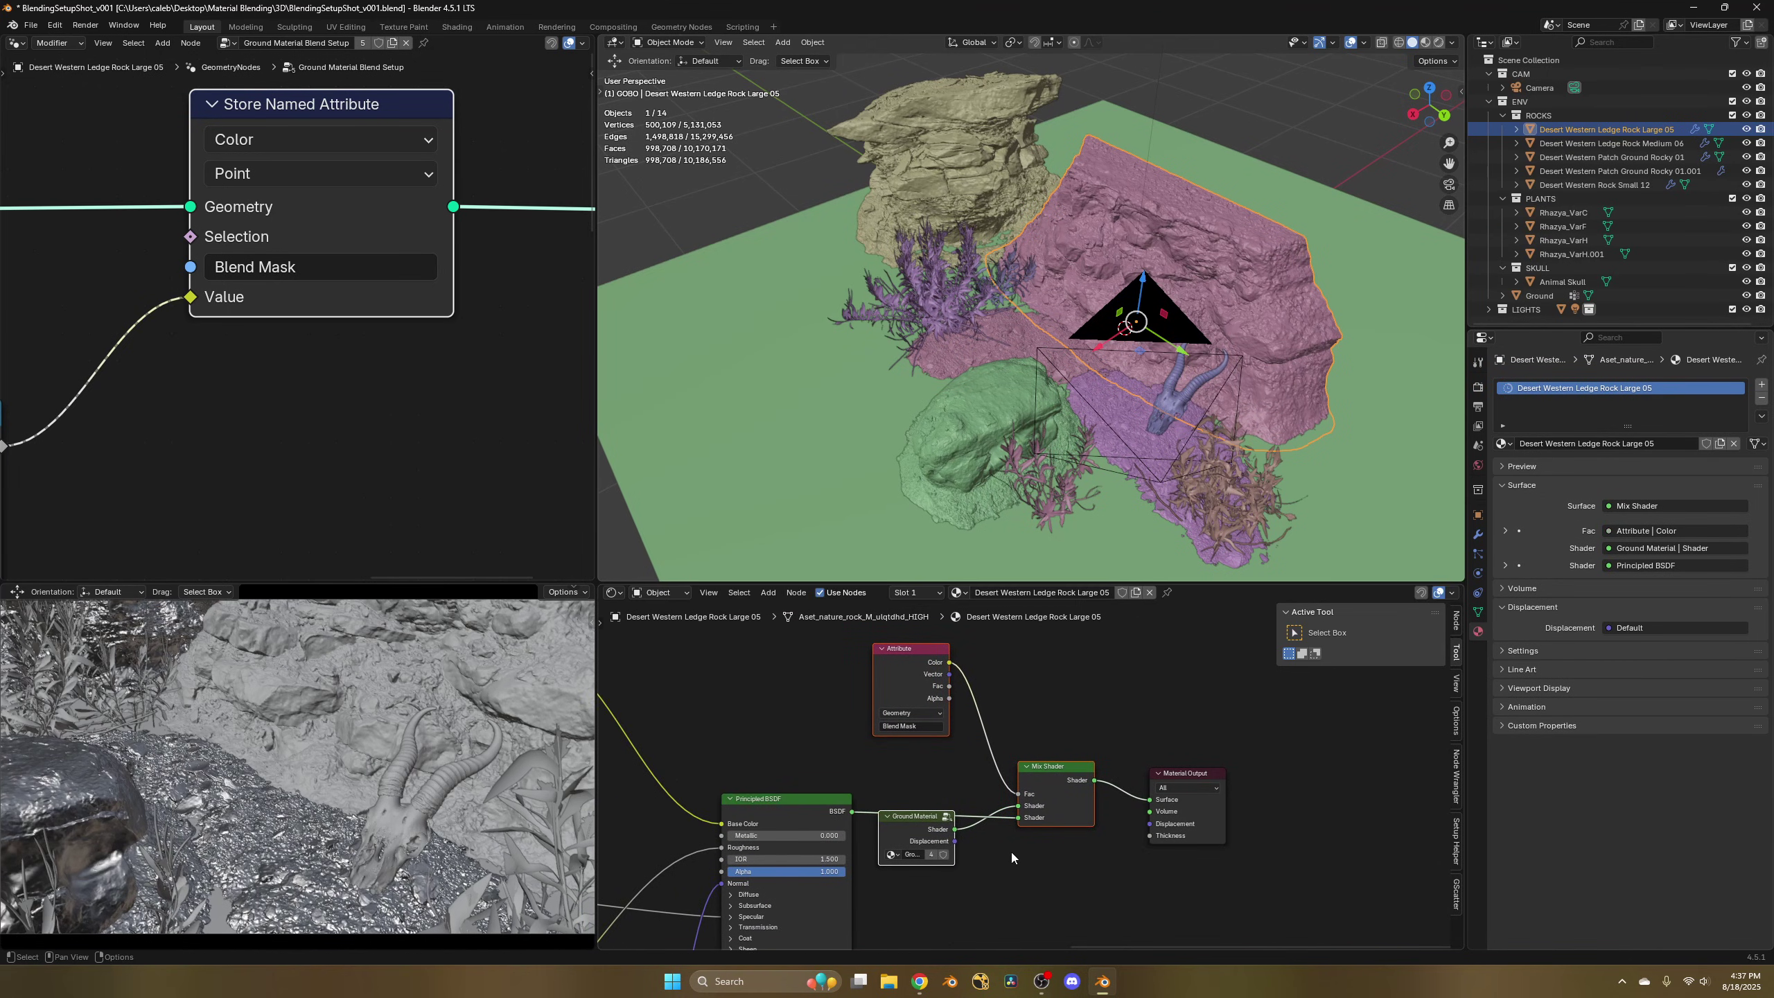
key(g)
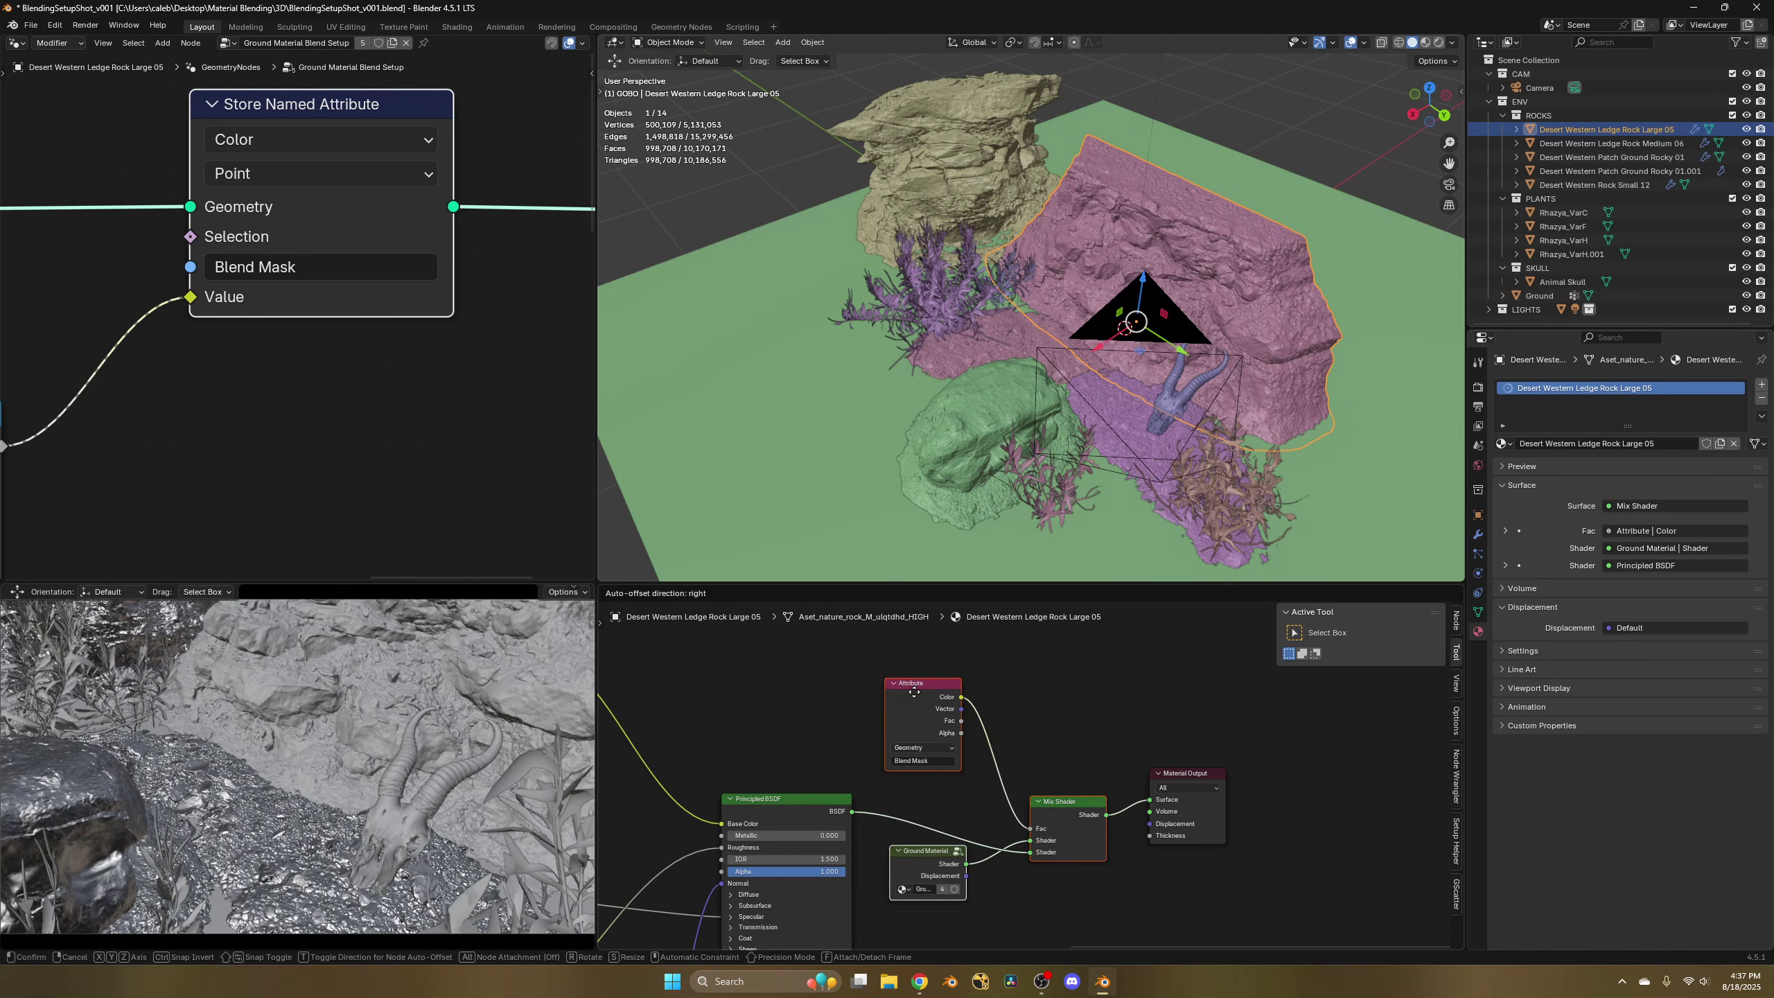
click(944, 737)
Combine the Attribute, Ground Material and Mix Shader nodes into a new node group and exit the group.
click(1036, 769)
drag(912, 660, 1048, 885)
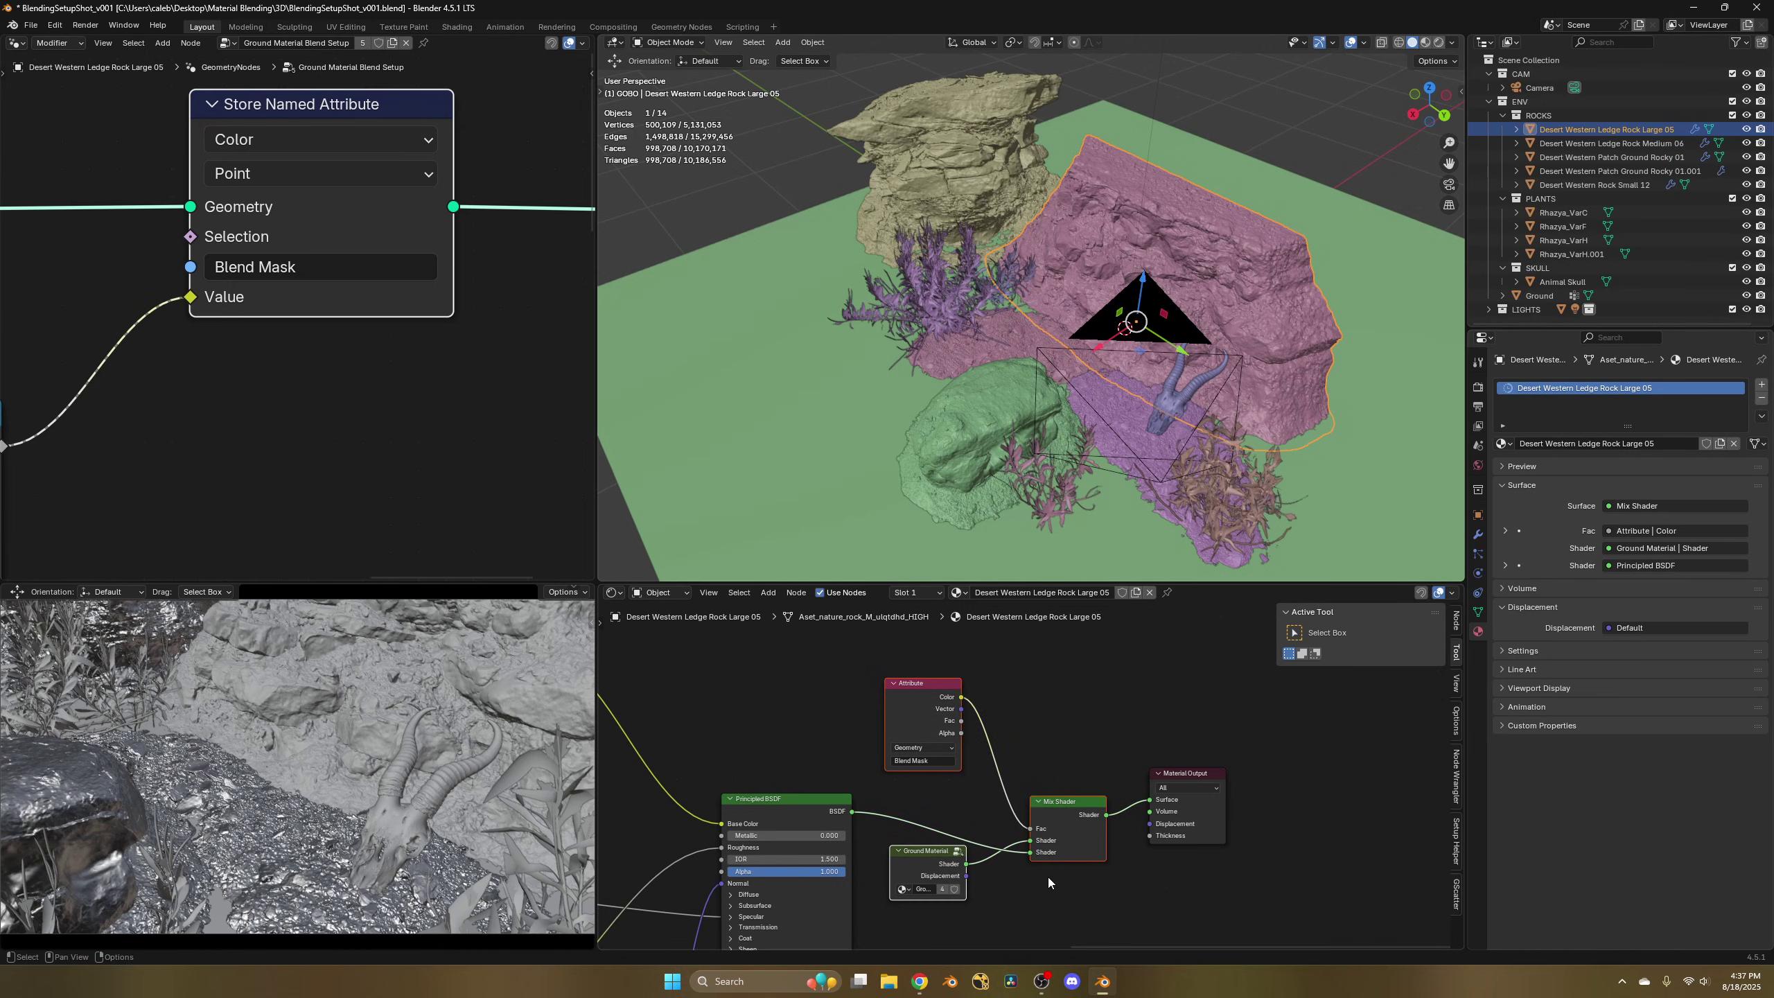
key(ctrl+g)
right_click(1108, 732)
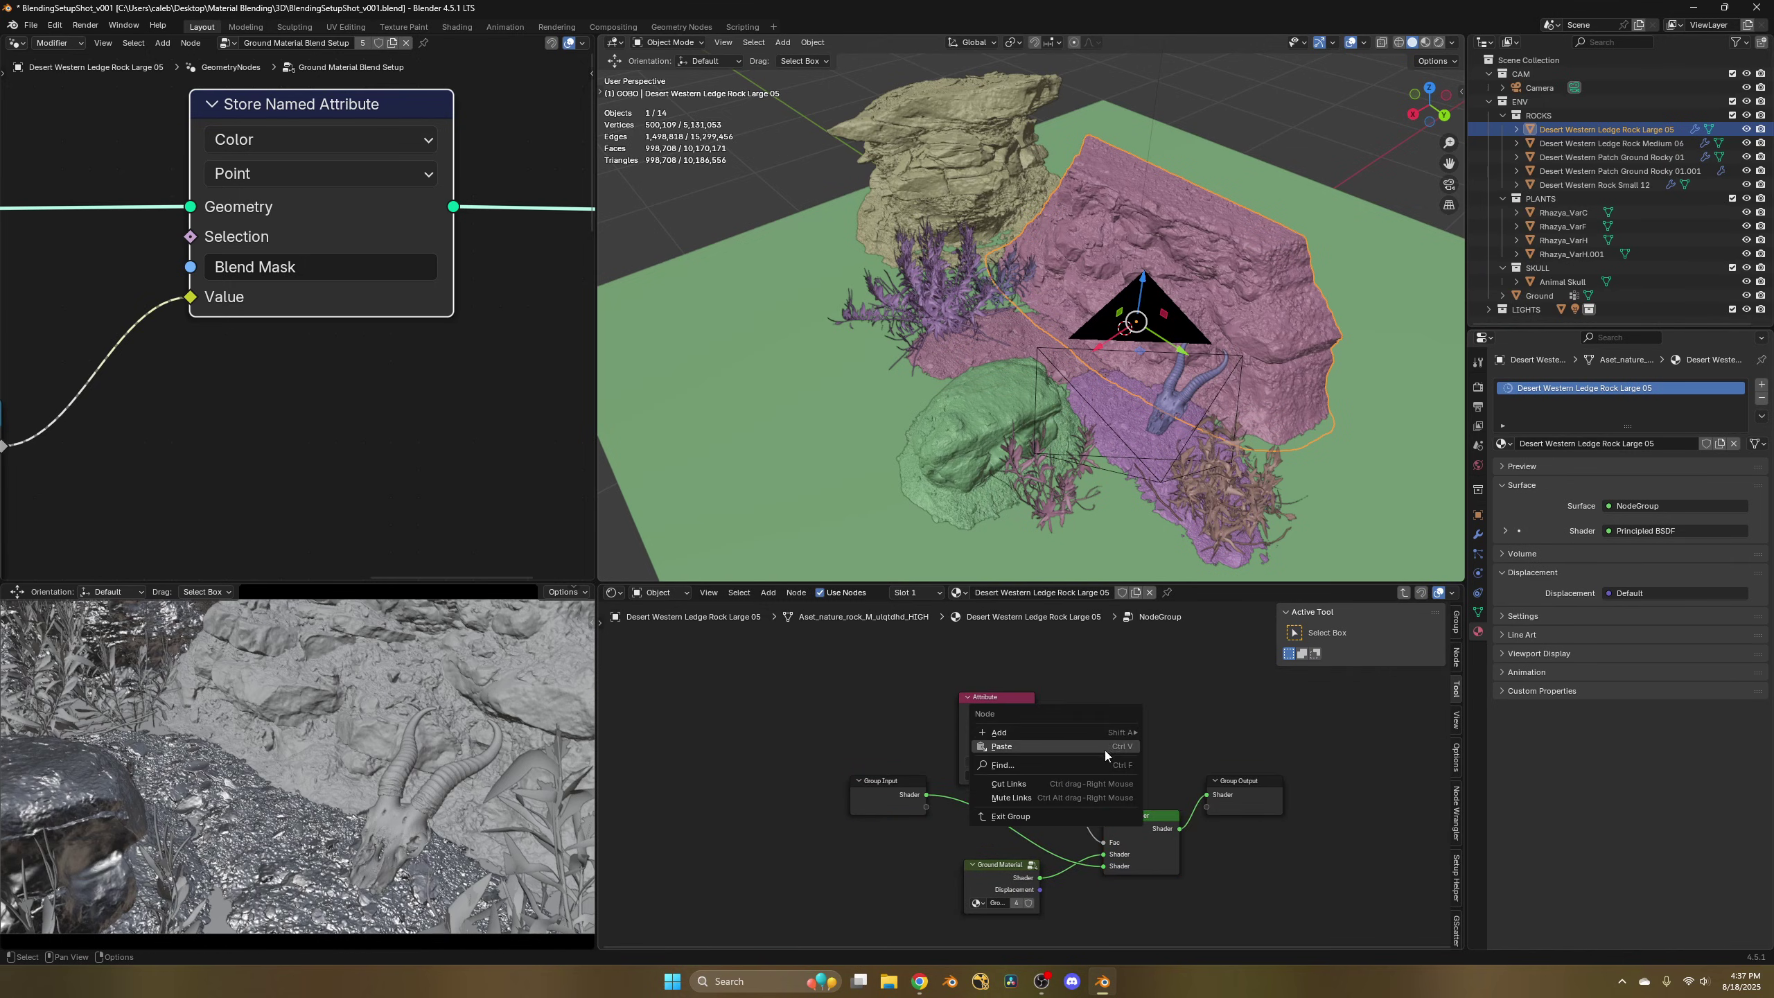
click(1092, 815)
drag(1095, 776, 981, 776)
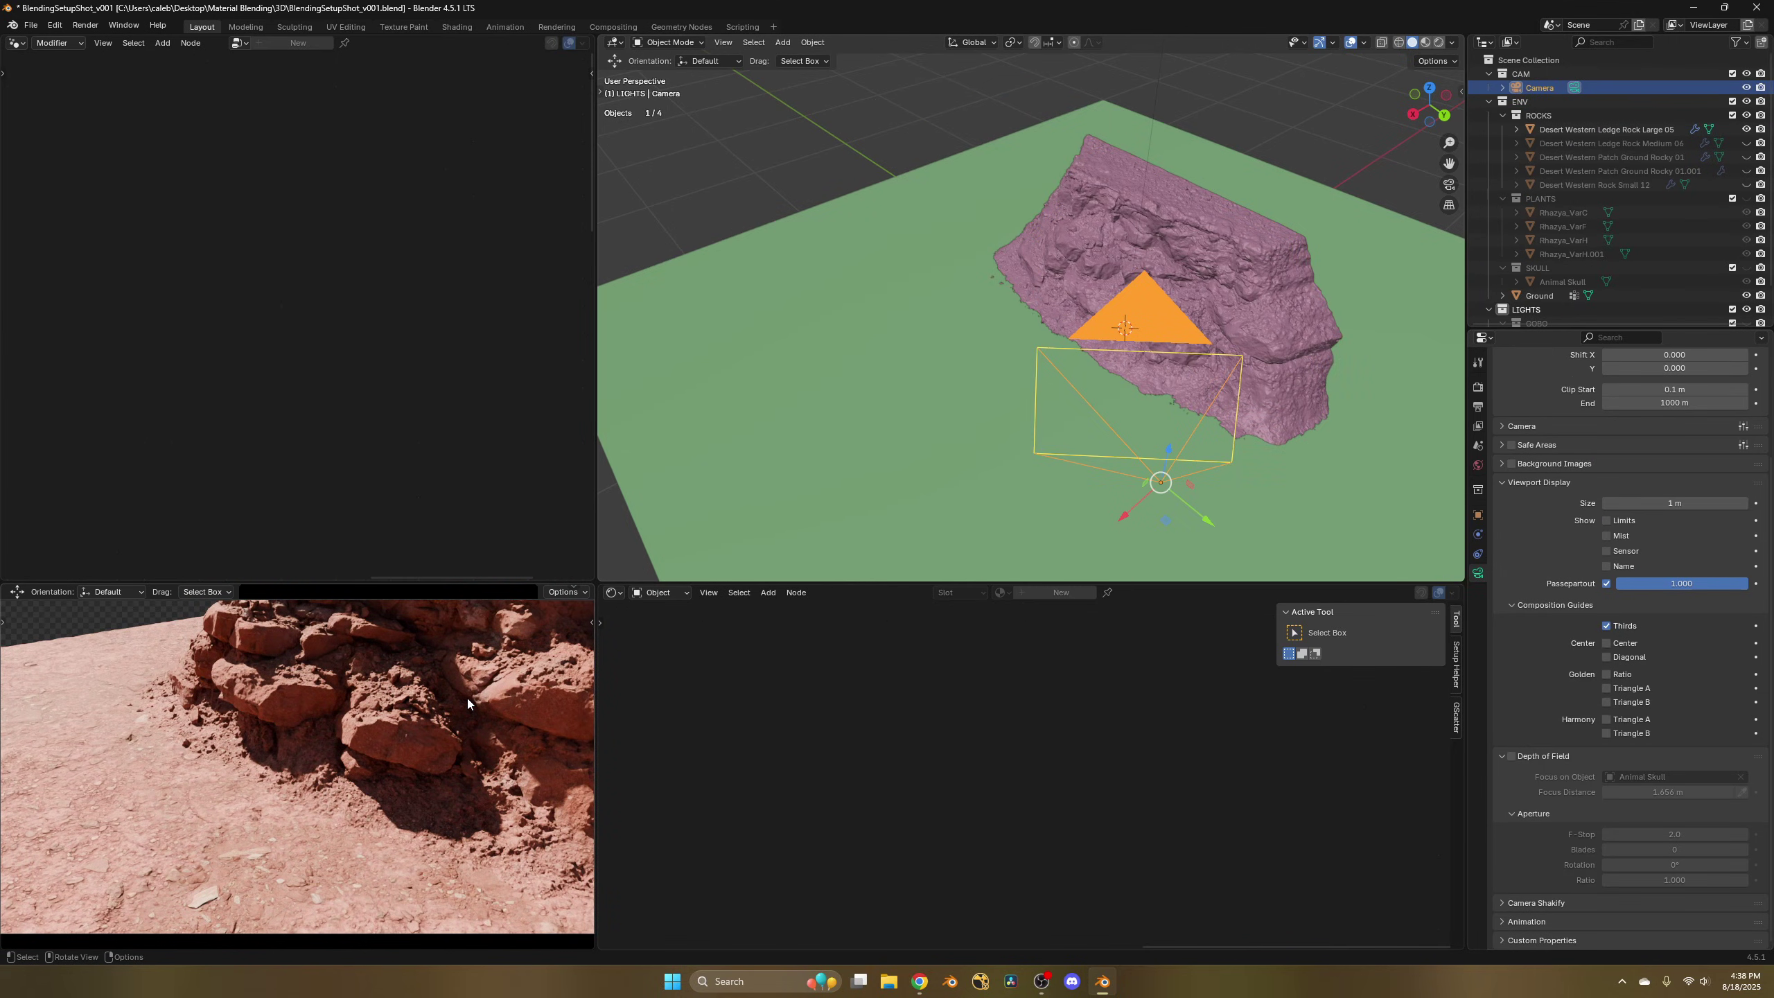
Select the large ledge rock and connect its Principled BSDF directly to the Material Output's Surface, bypassing Blend Ground.
click(467, 698)
middle_drag(933, 874, 917, 802)
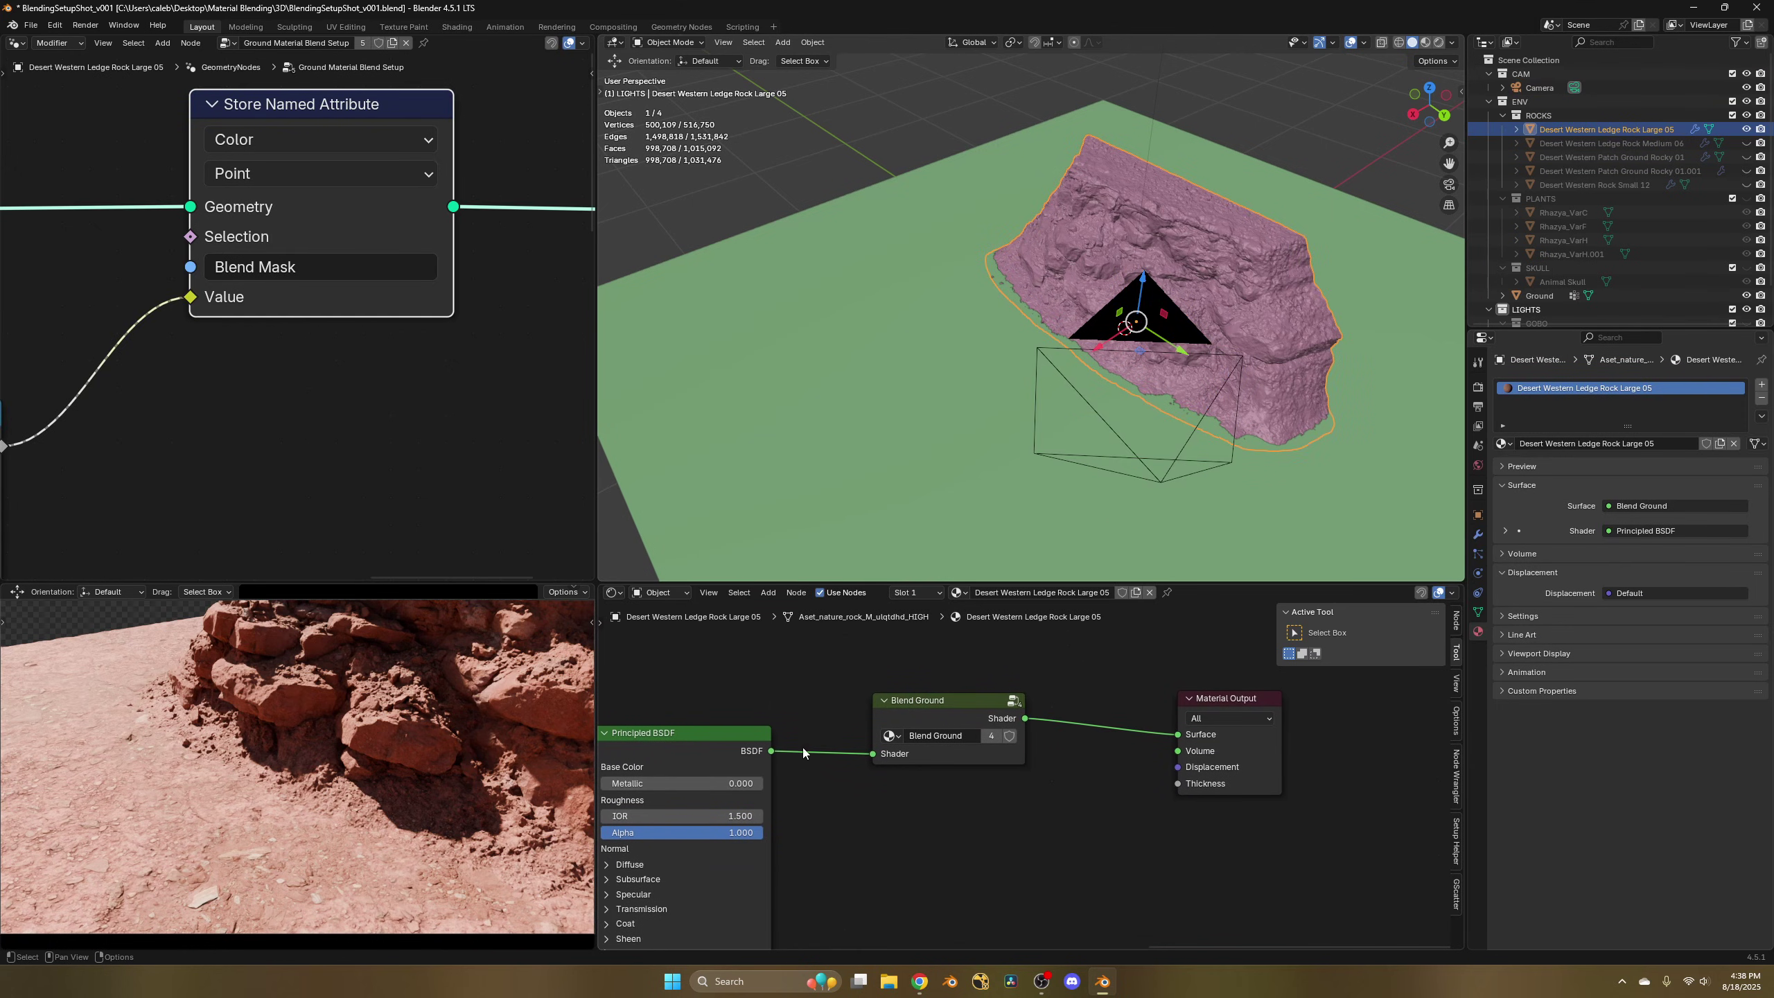
drag(772, 752, 1178, 734)
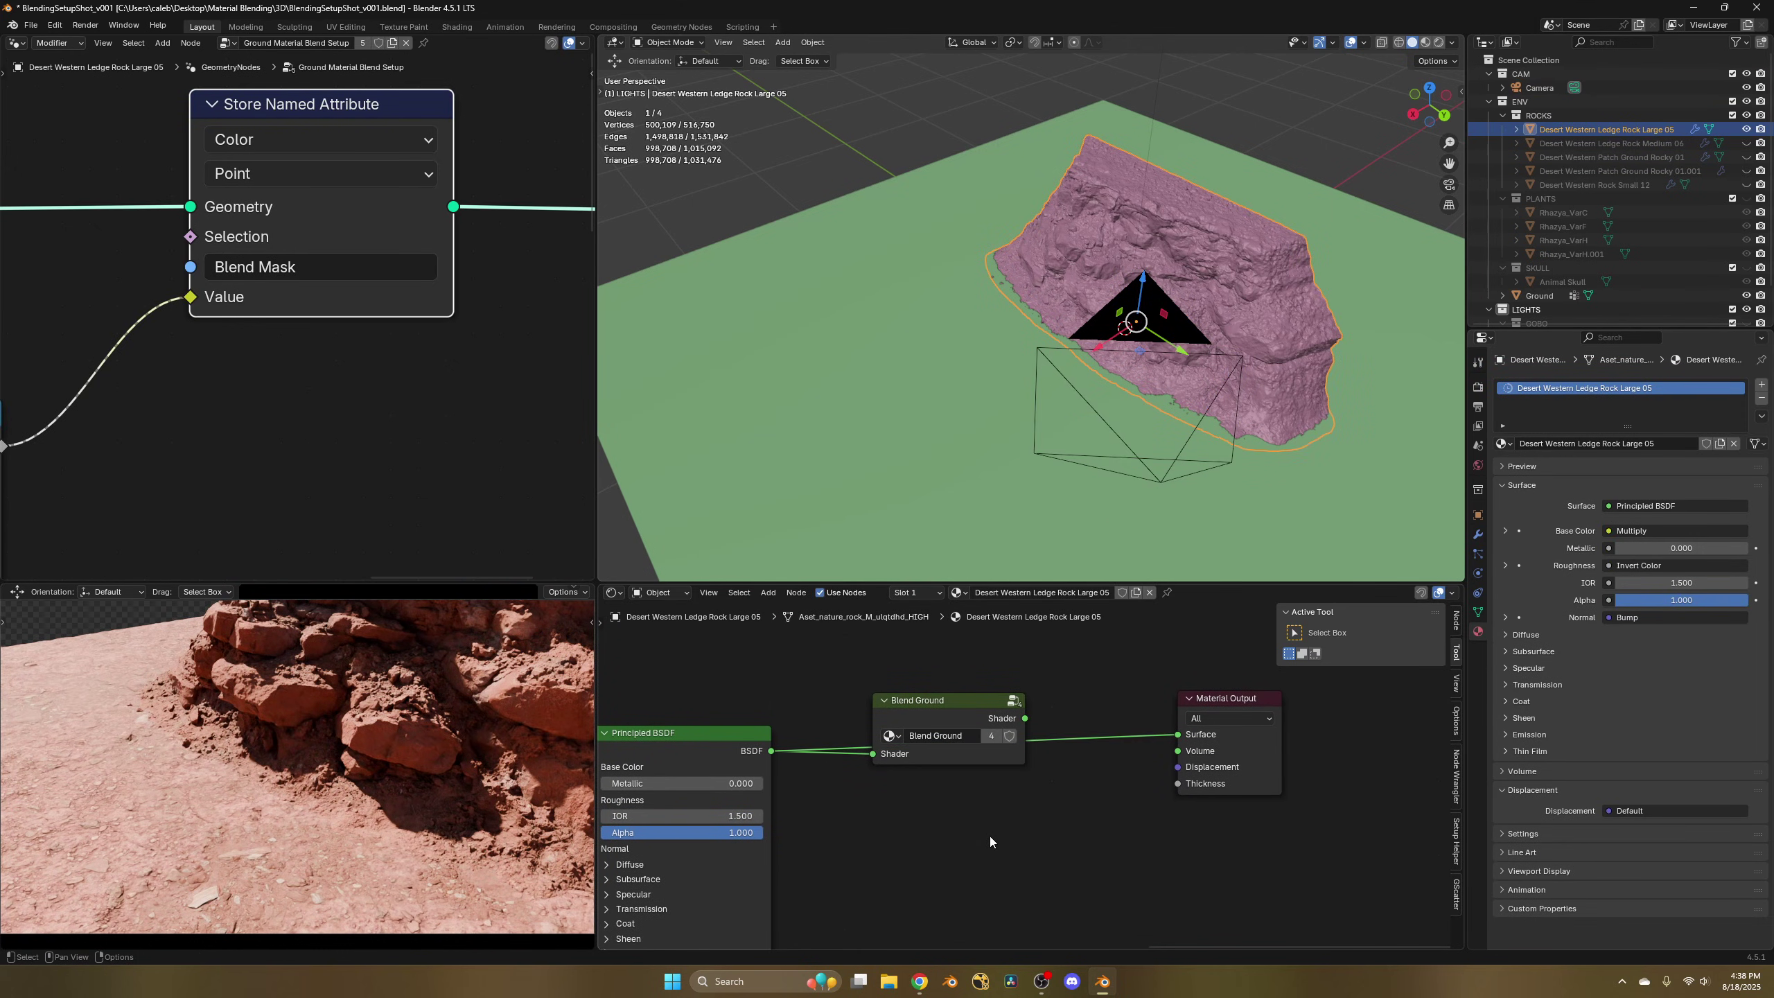
Hide the Sun light in the viewport and select the ground plane to view its material.
mouse_move(412, 733)
middle_down()
mouse_move(349, 747)
mouse_move(451, 715)
mouse_move(400, 747)
mouse_move(443, 746)
middle_up()
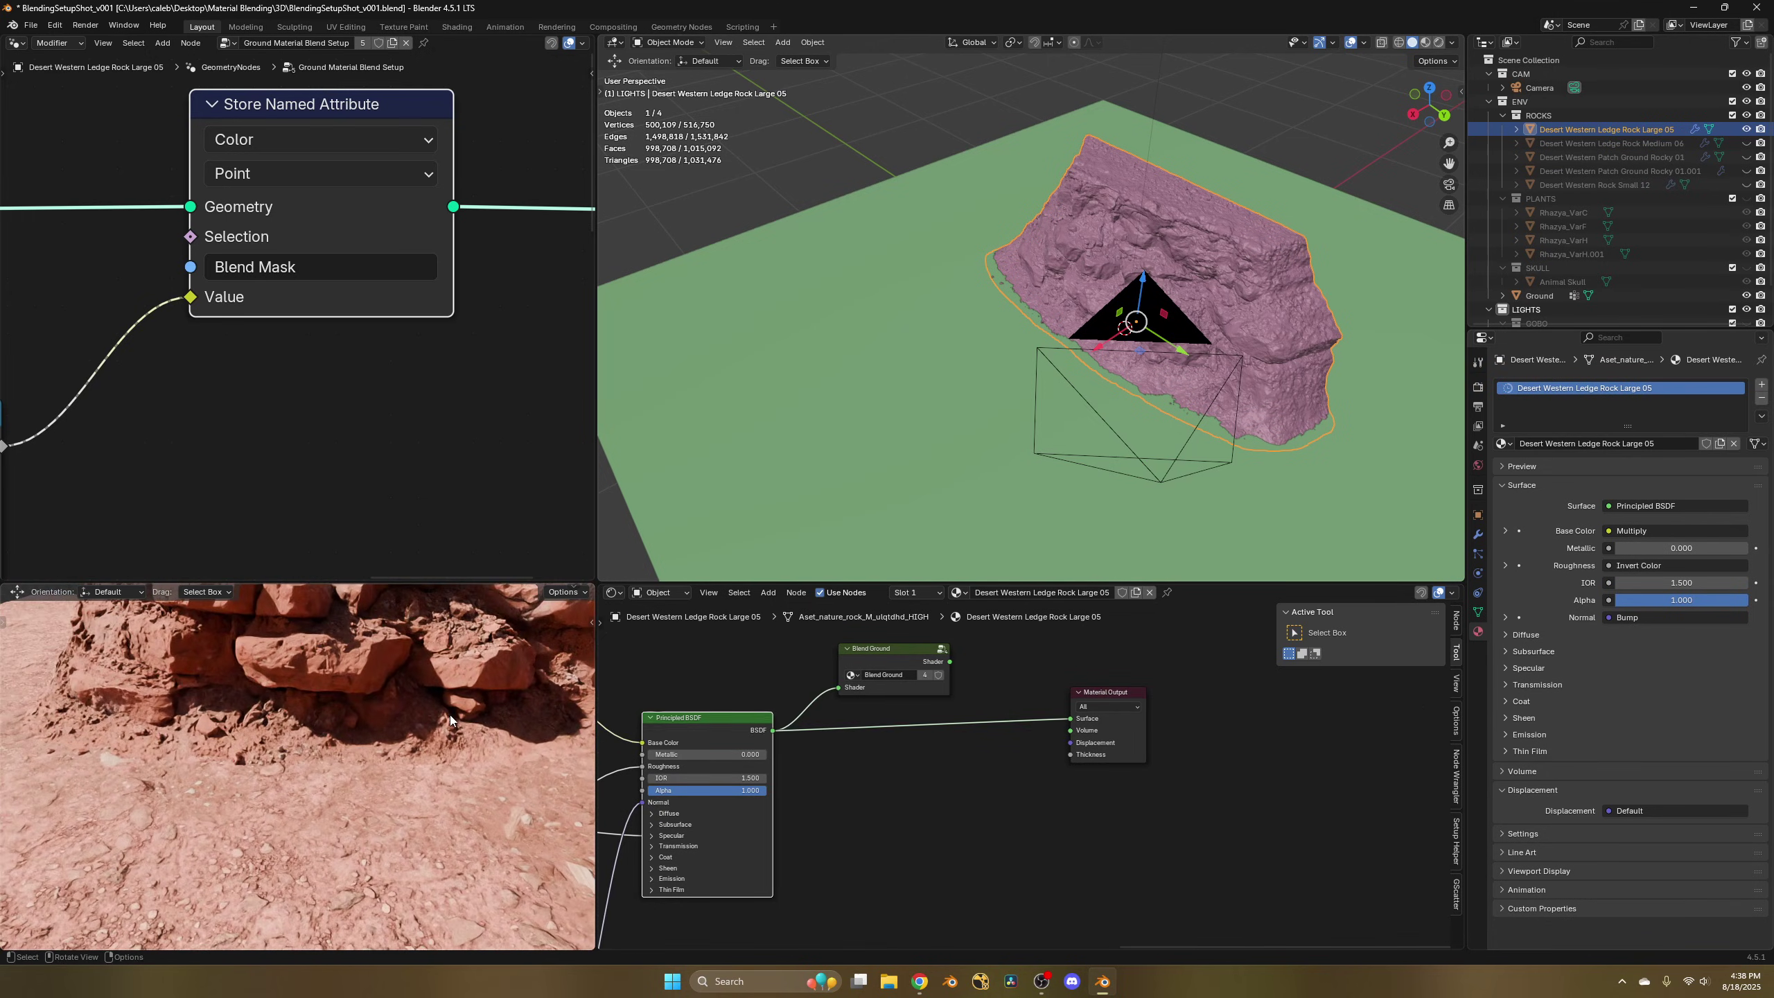
scroll(1554, 294, down, 2)
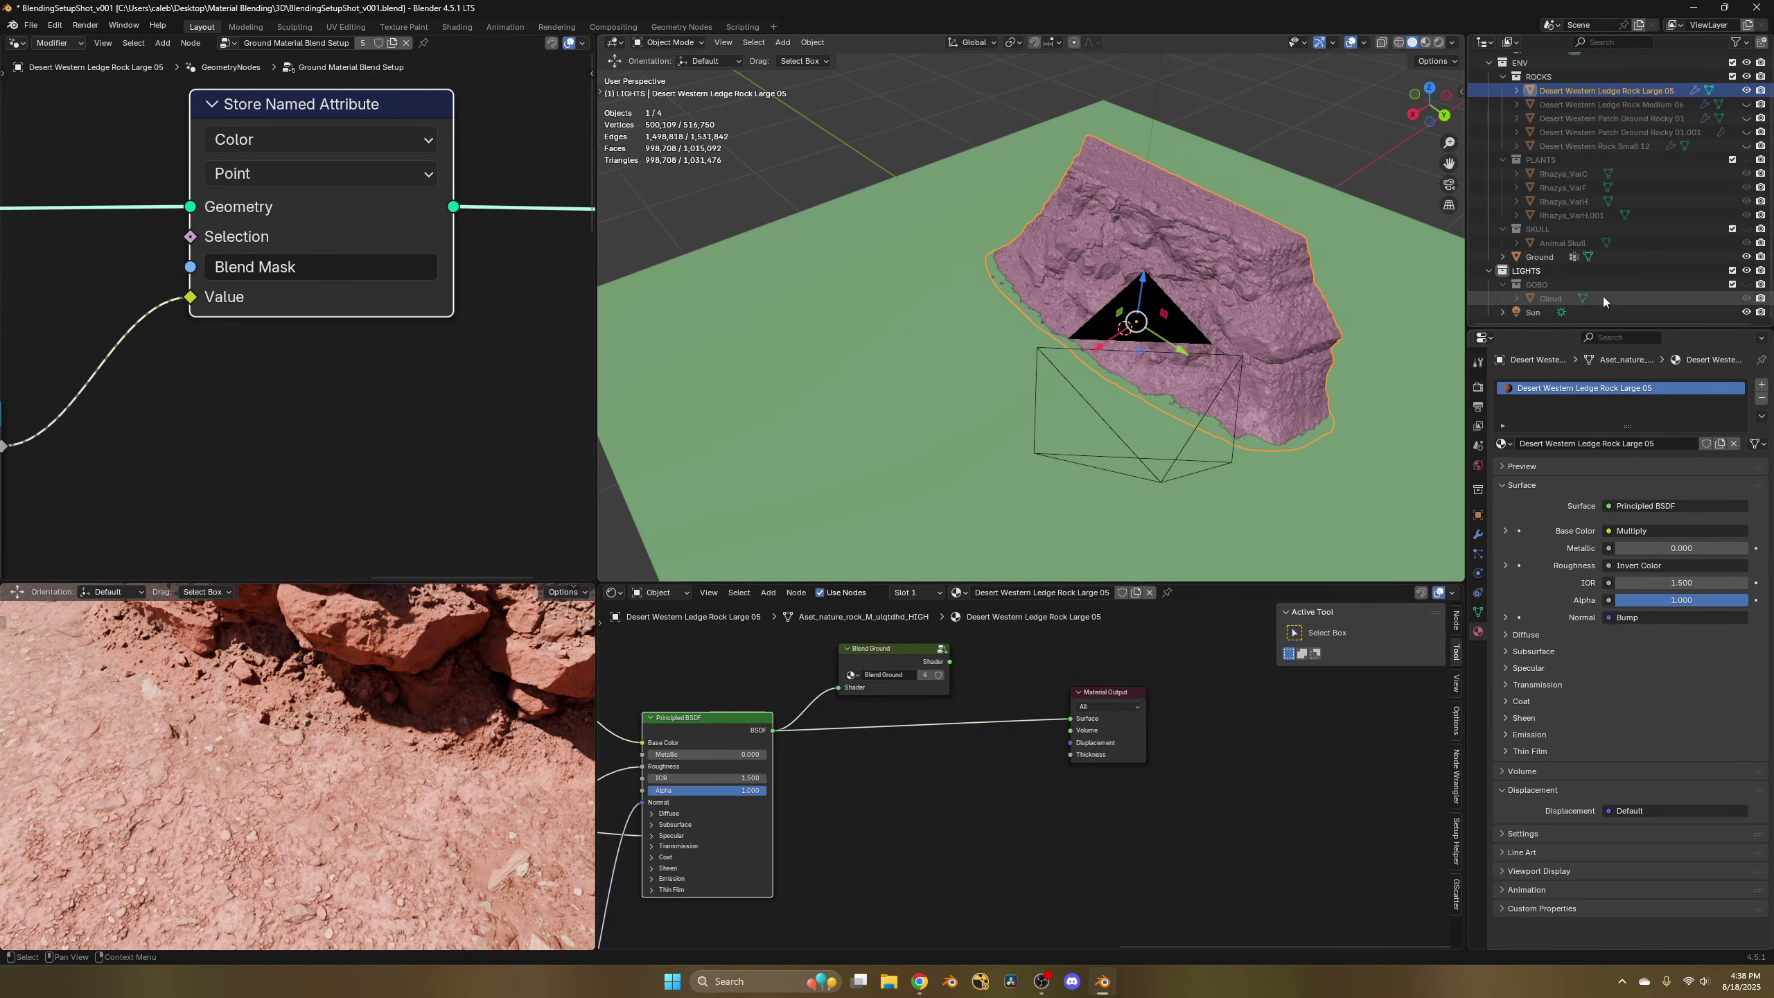
click(1747, 313)
middle_drag(367, 690, 414, 785)
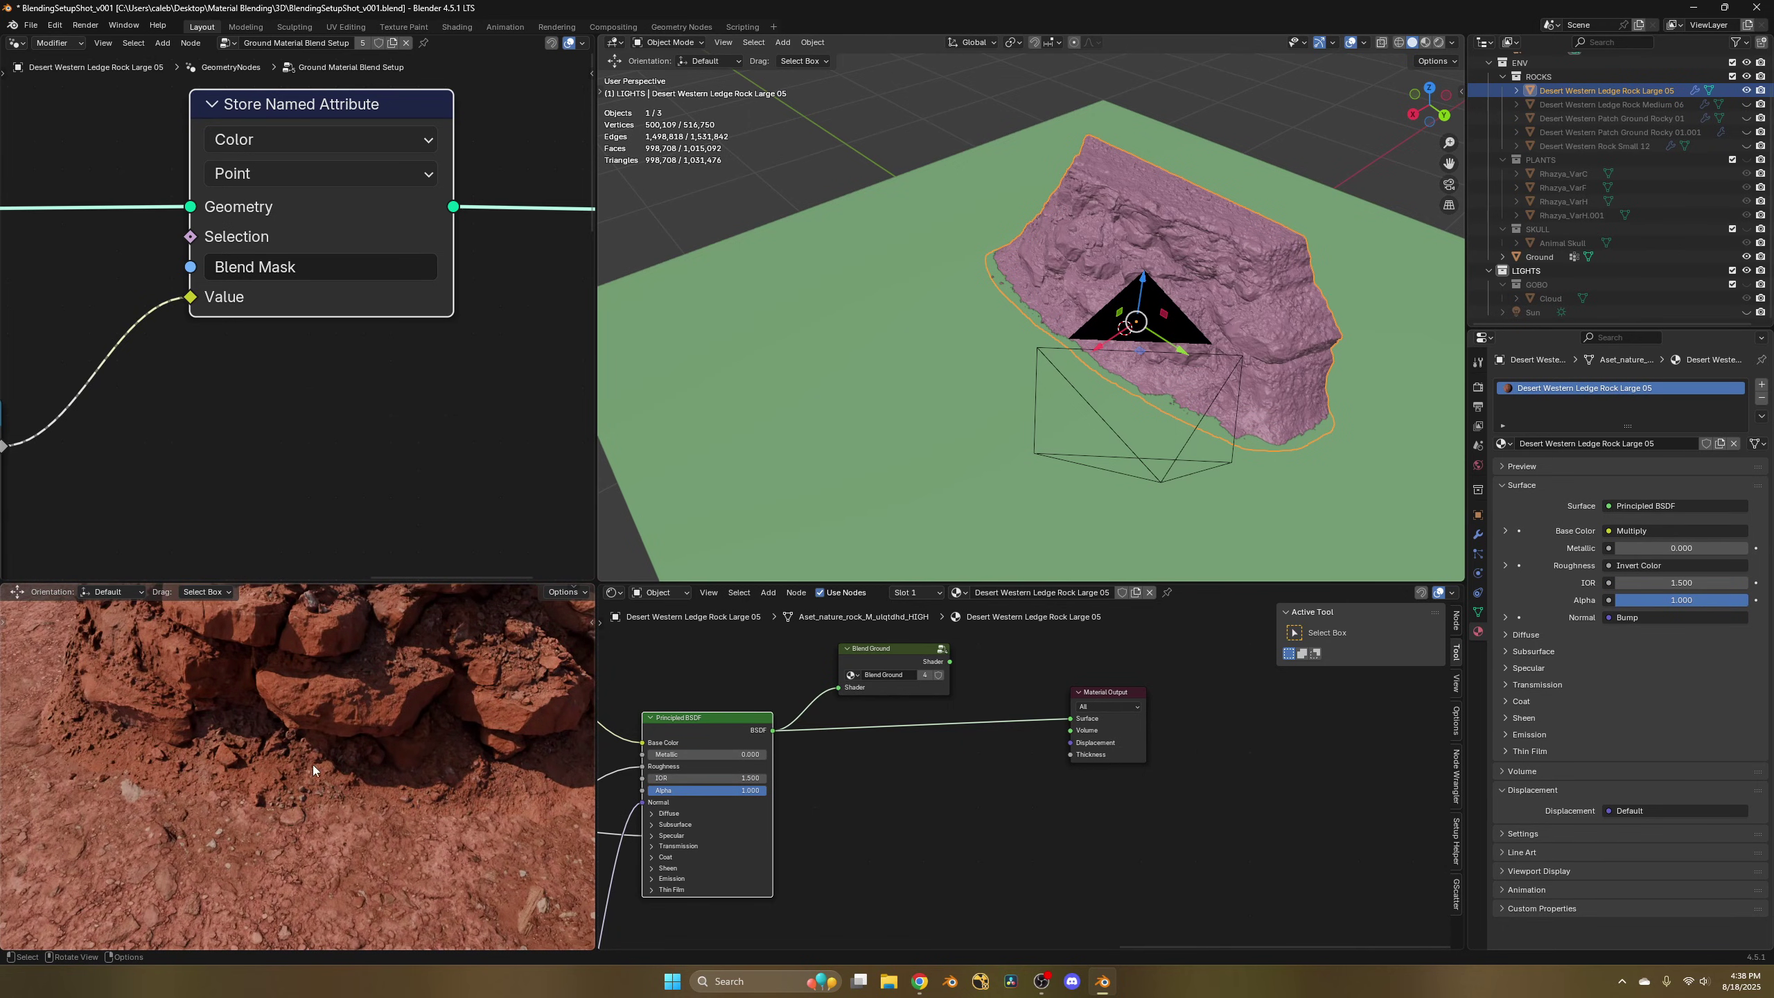
click(338, 866)
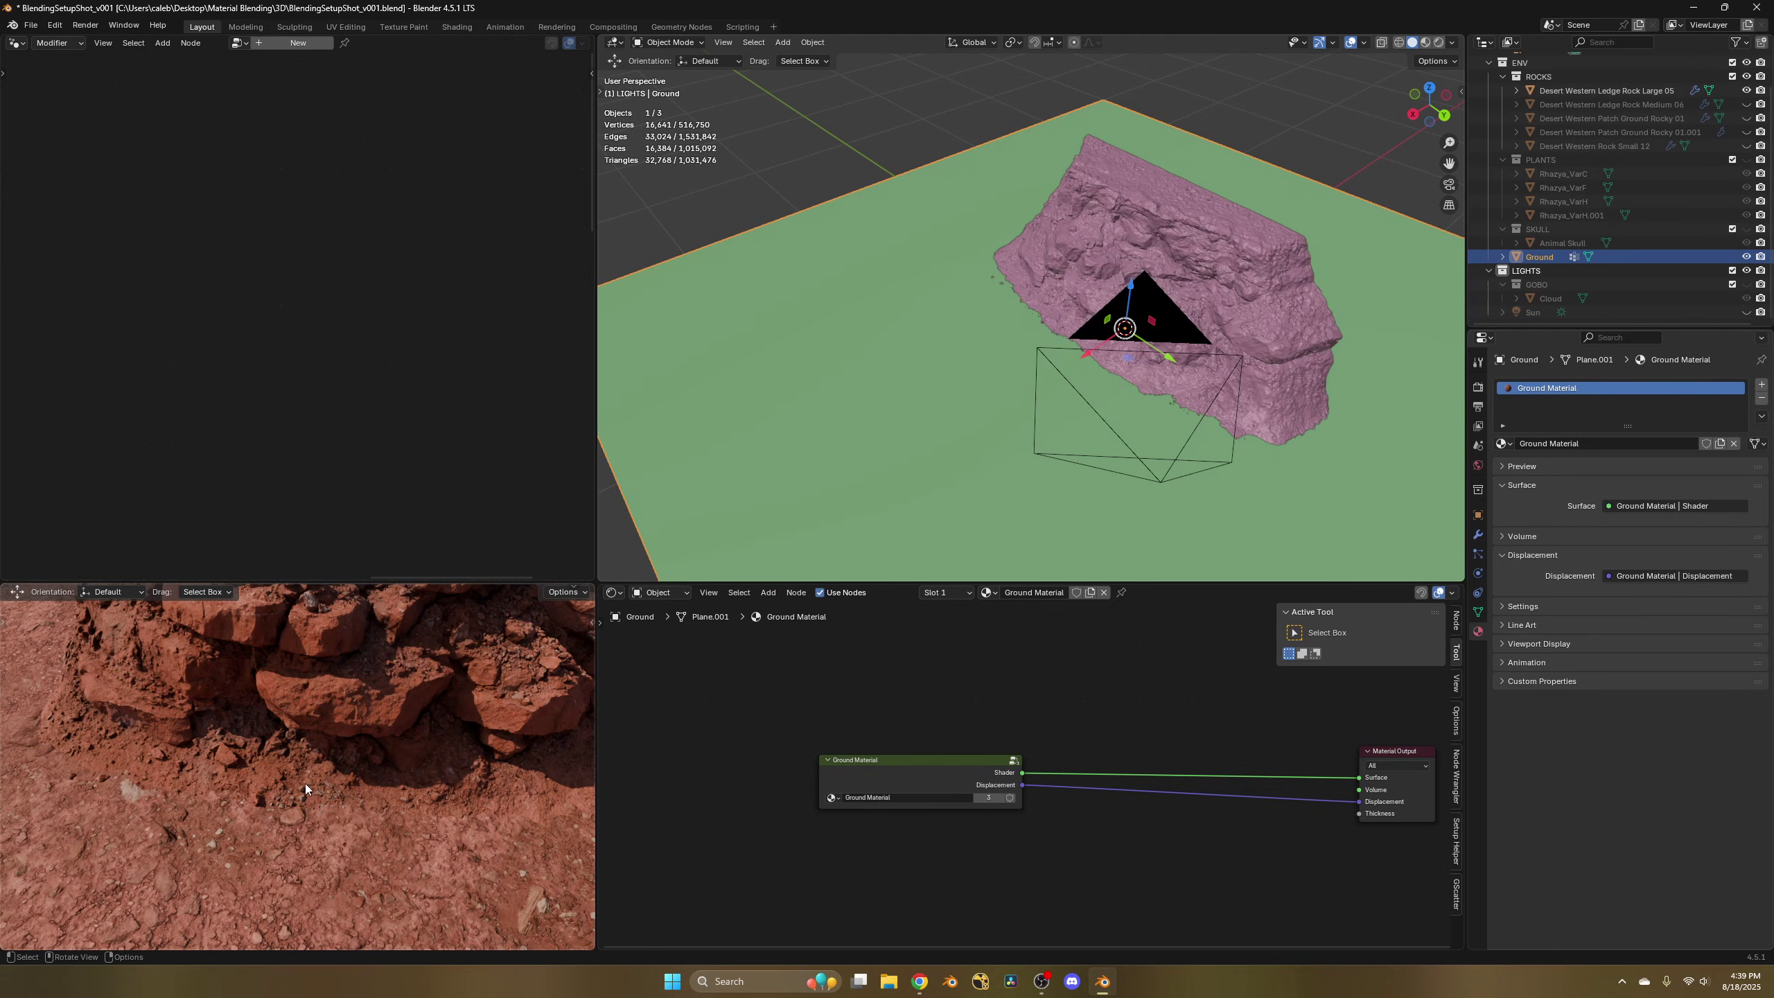
scroll(306, 781, down, 3)
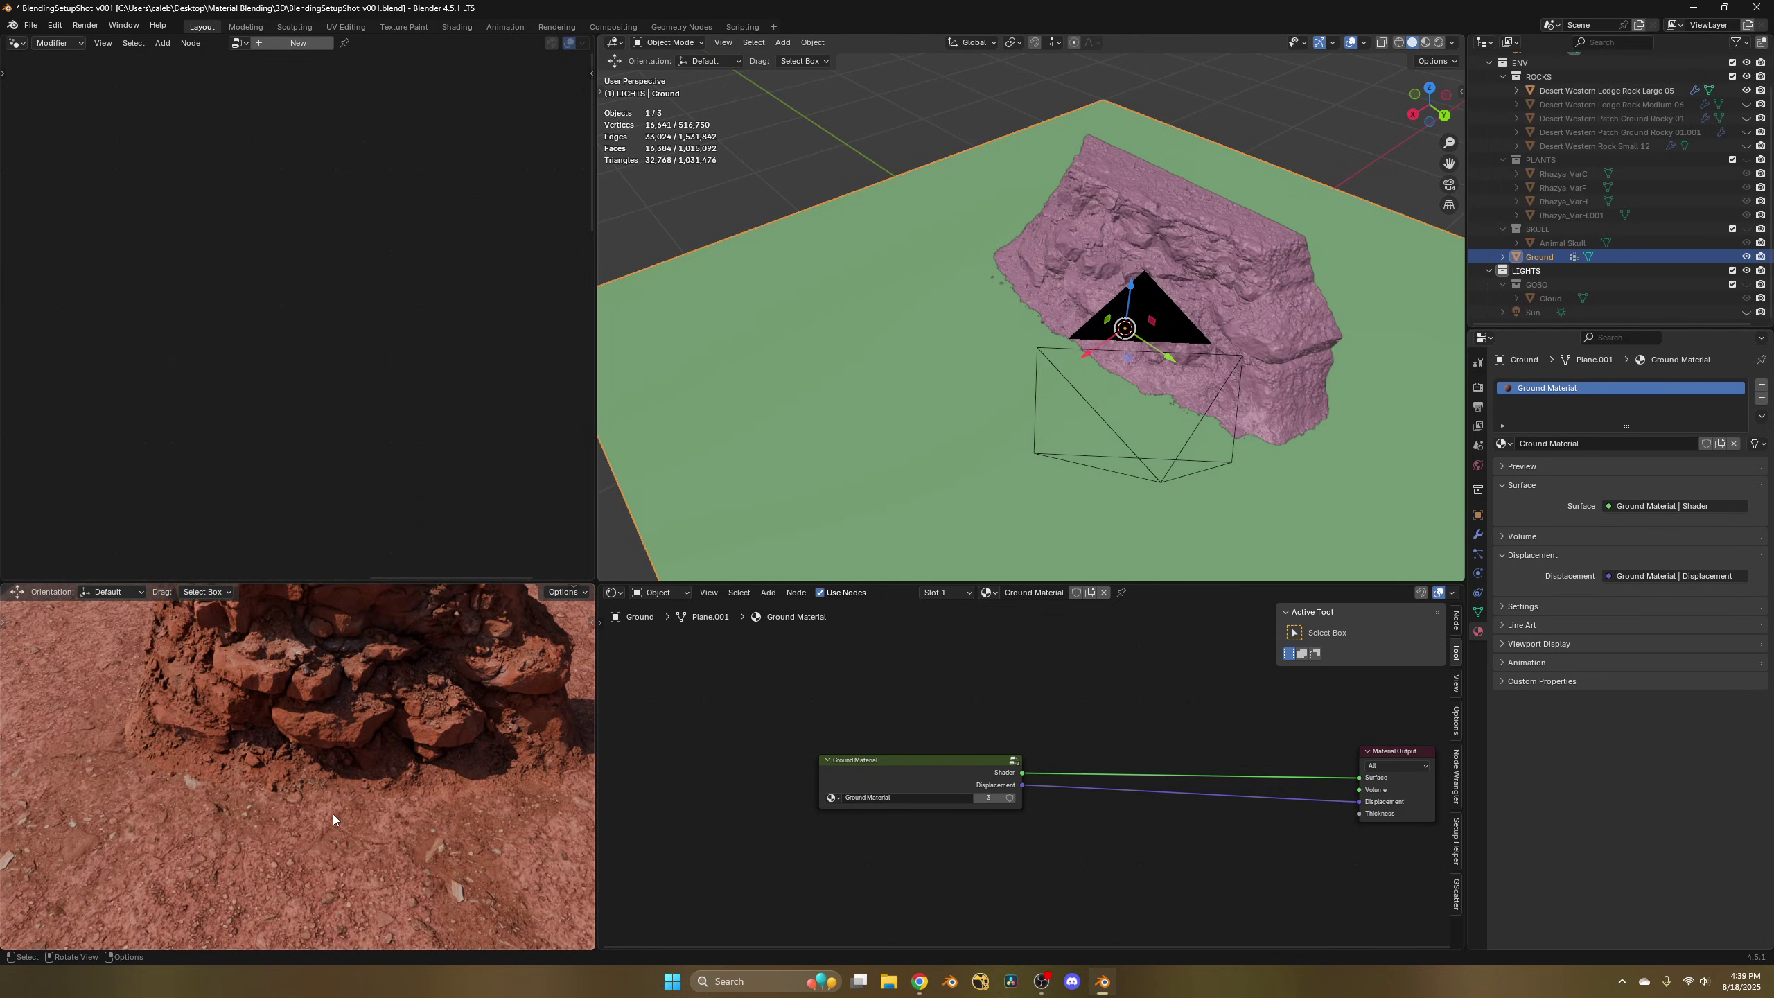
Select the large ledge rock, connect Blend Ground's Shader output to the Material Output's Surface, and align the group node with the link.
click(573, 785)
mouse_move(940, 755)
middle_down()
mouse_move(946, 689)
mouse_move(953, 732)
middle_up()
drag(933, 692, 1084, 764)
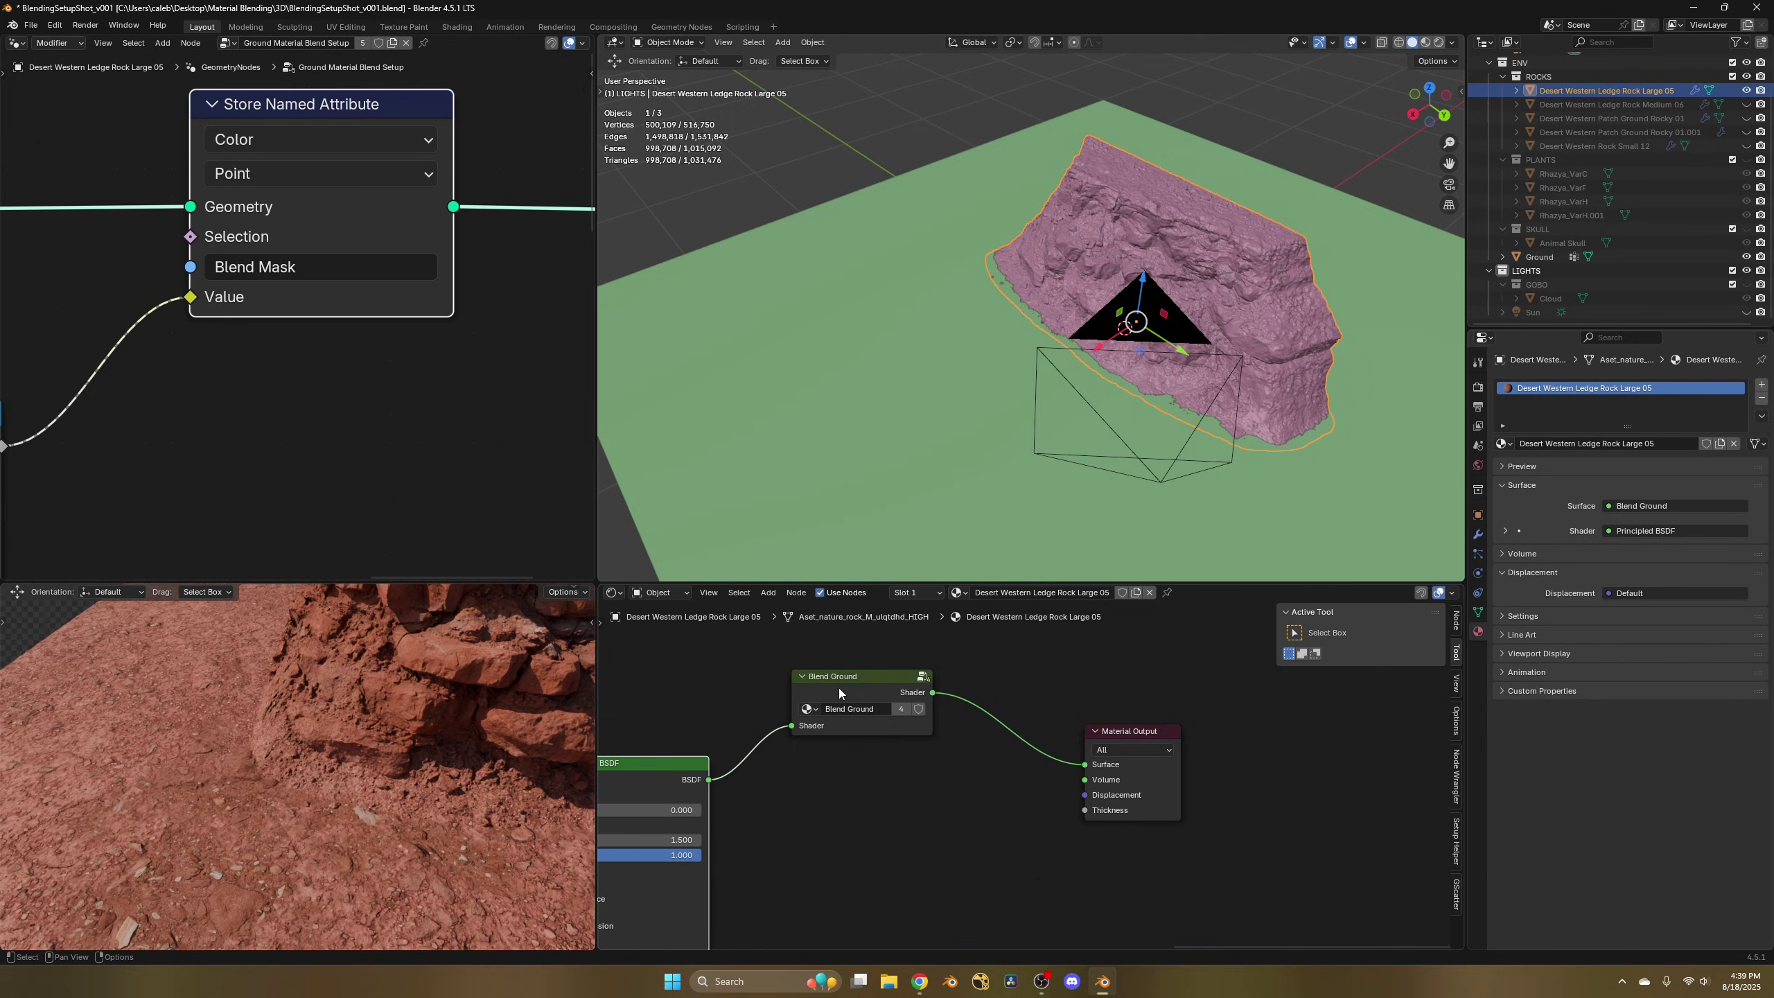
drag(838, 688, 843, 732)
Examine the rendered ground blend around the bases of the large and medium ledge rocks.
middle_drag(293, 698, 233, 763)
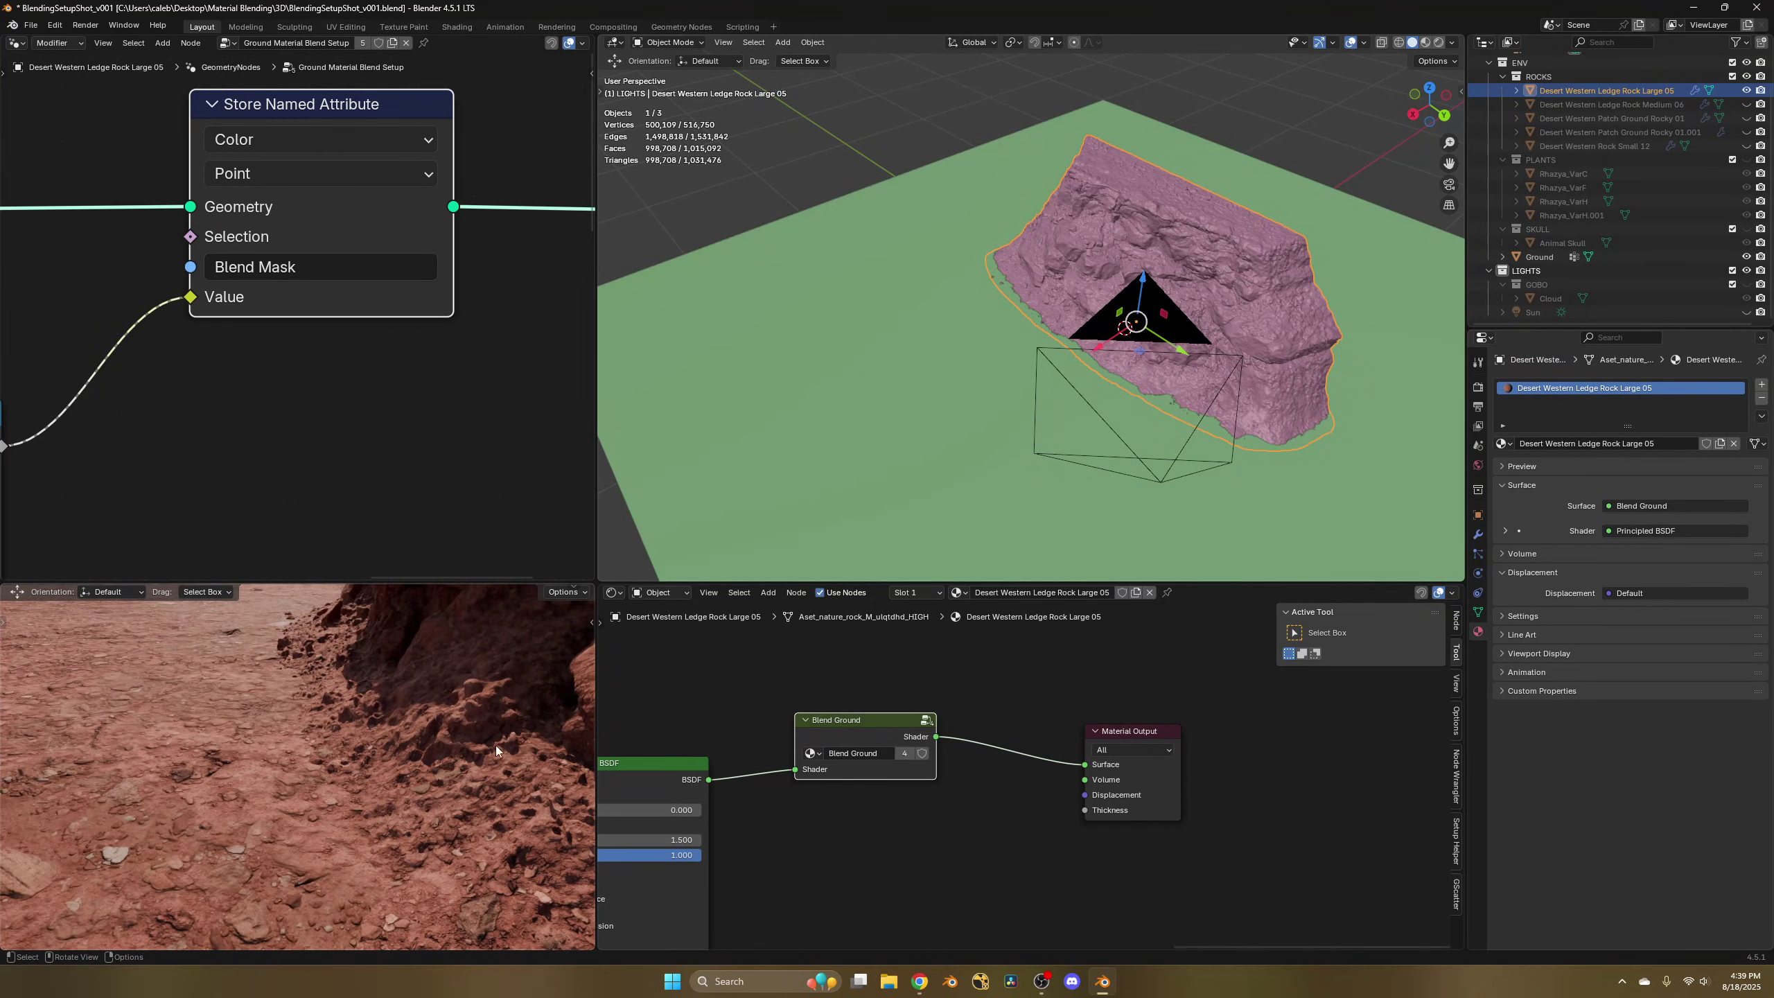
middle_drag(383, 738, 433, 752)
scroll(387, 762, down, 4)
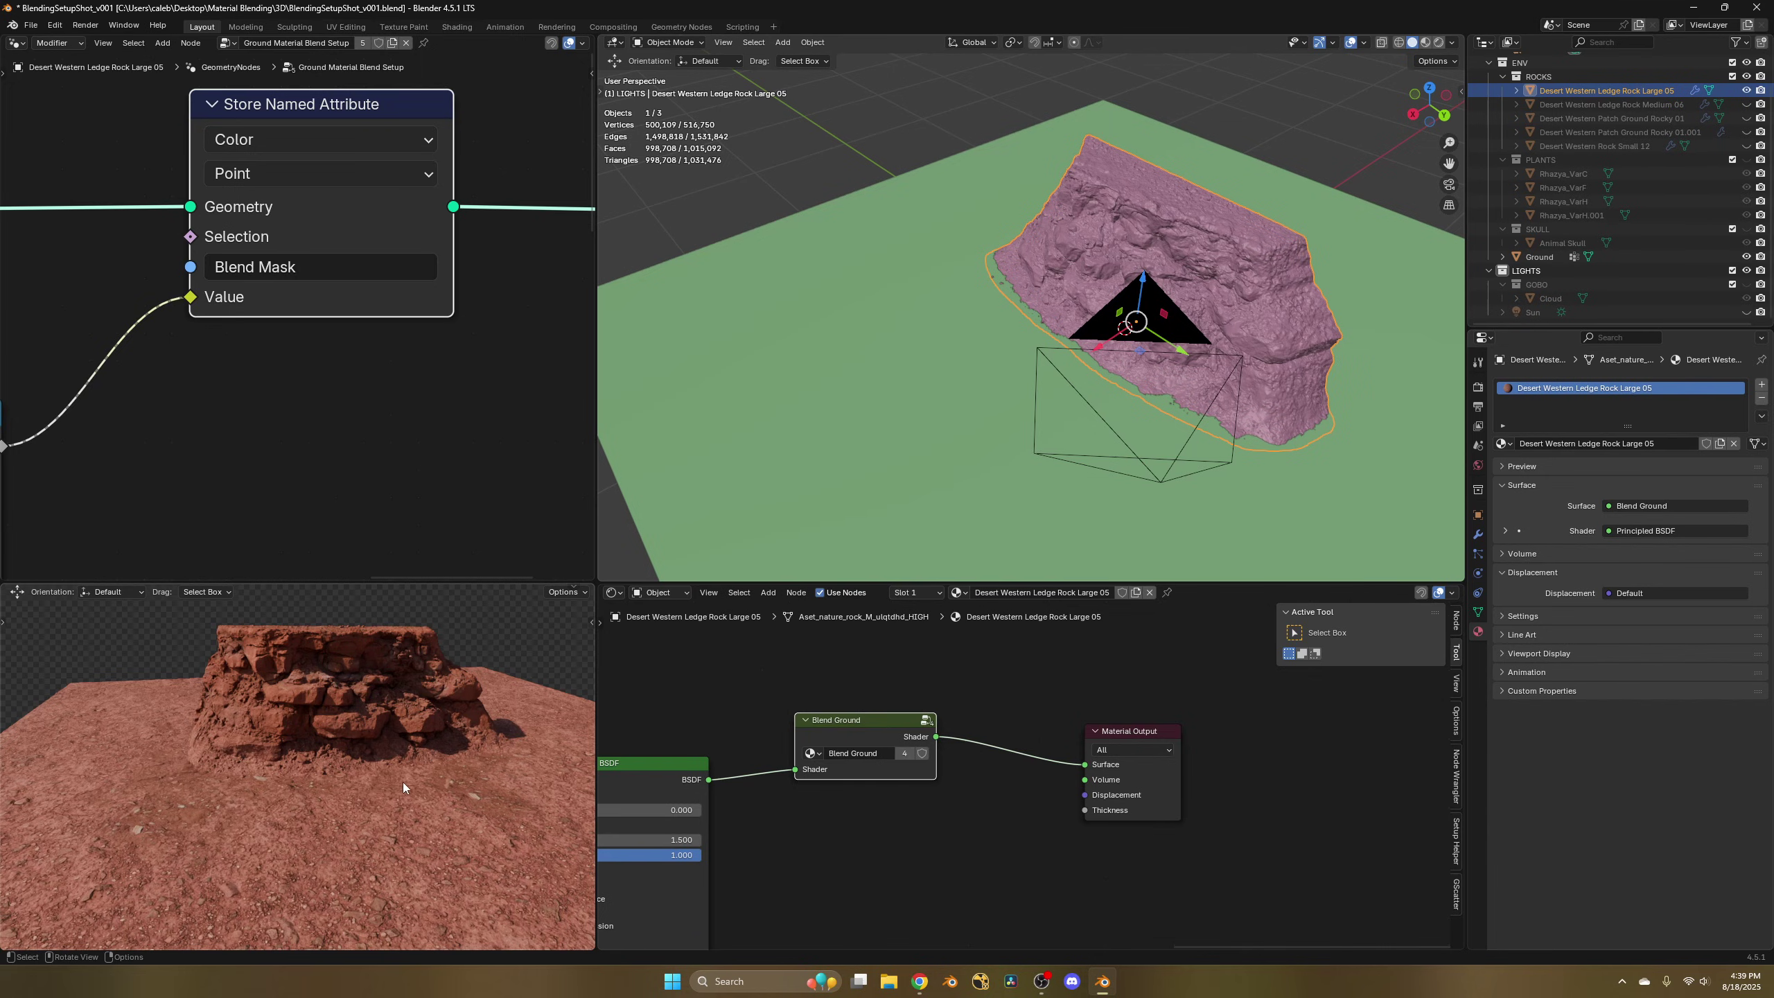
middle_drag(352, 755, 496, 776)
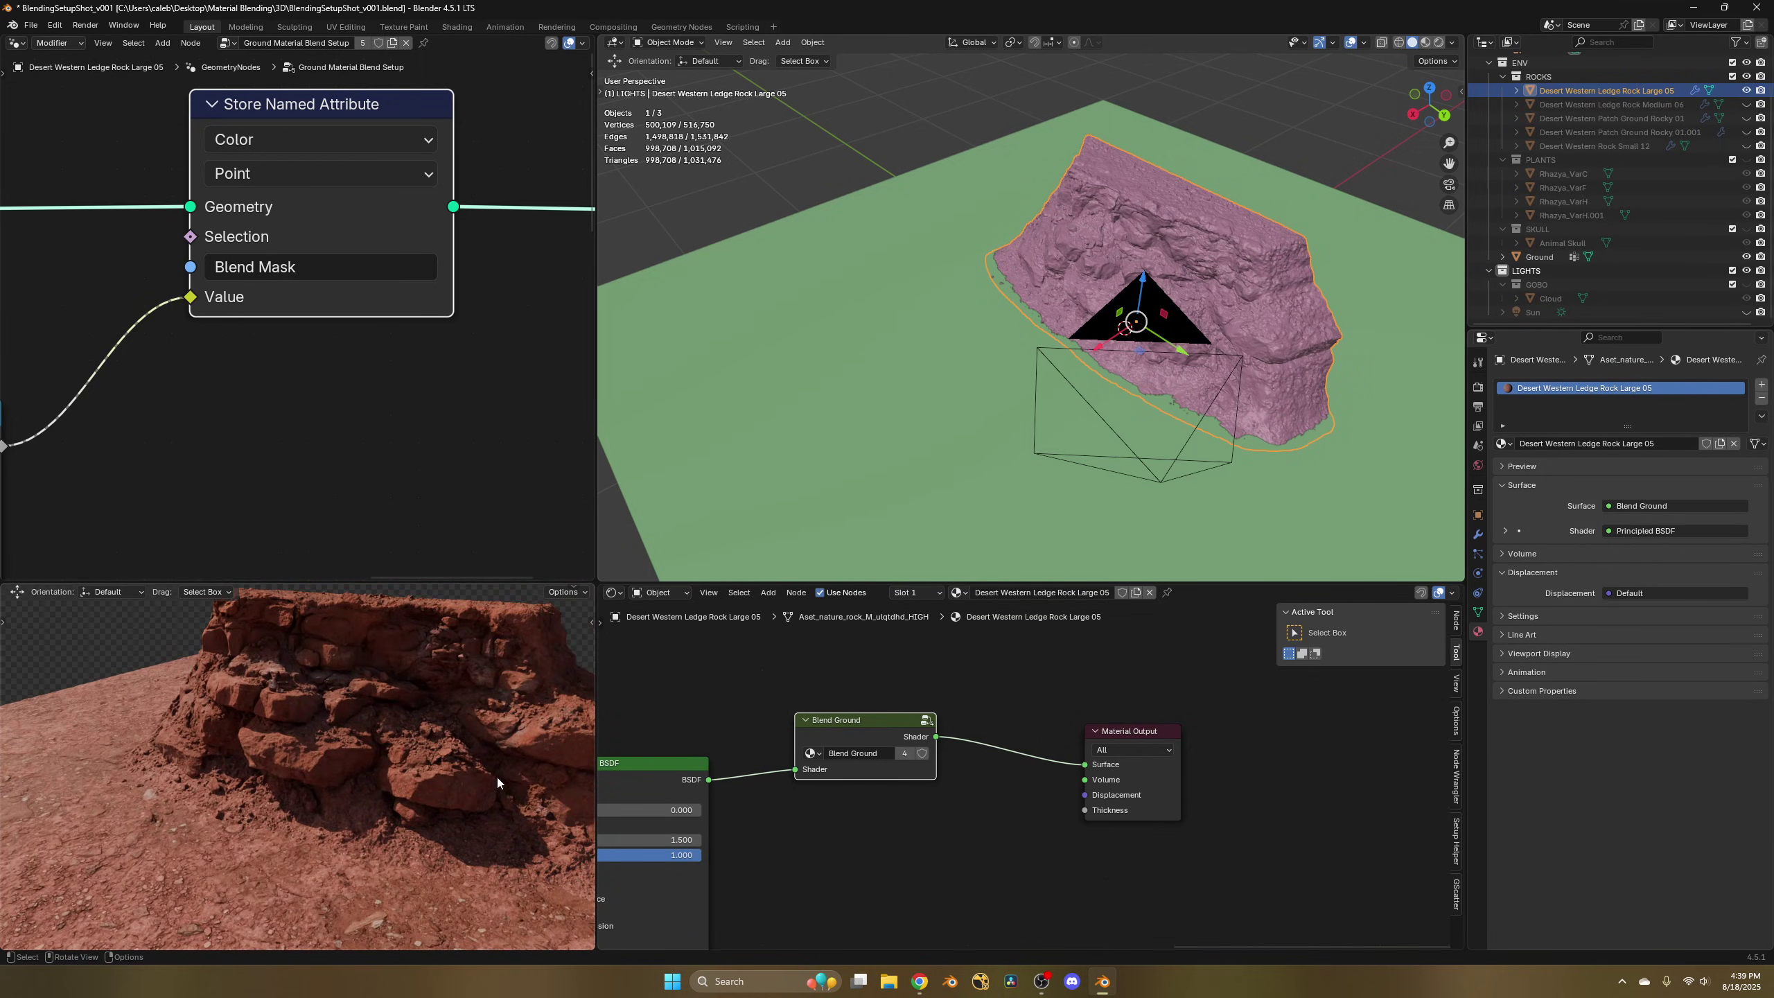
scroll(498, 782, up, 2)
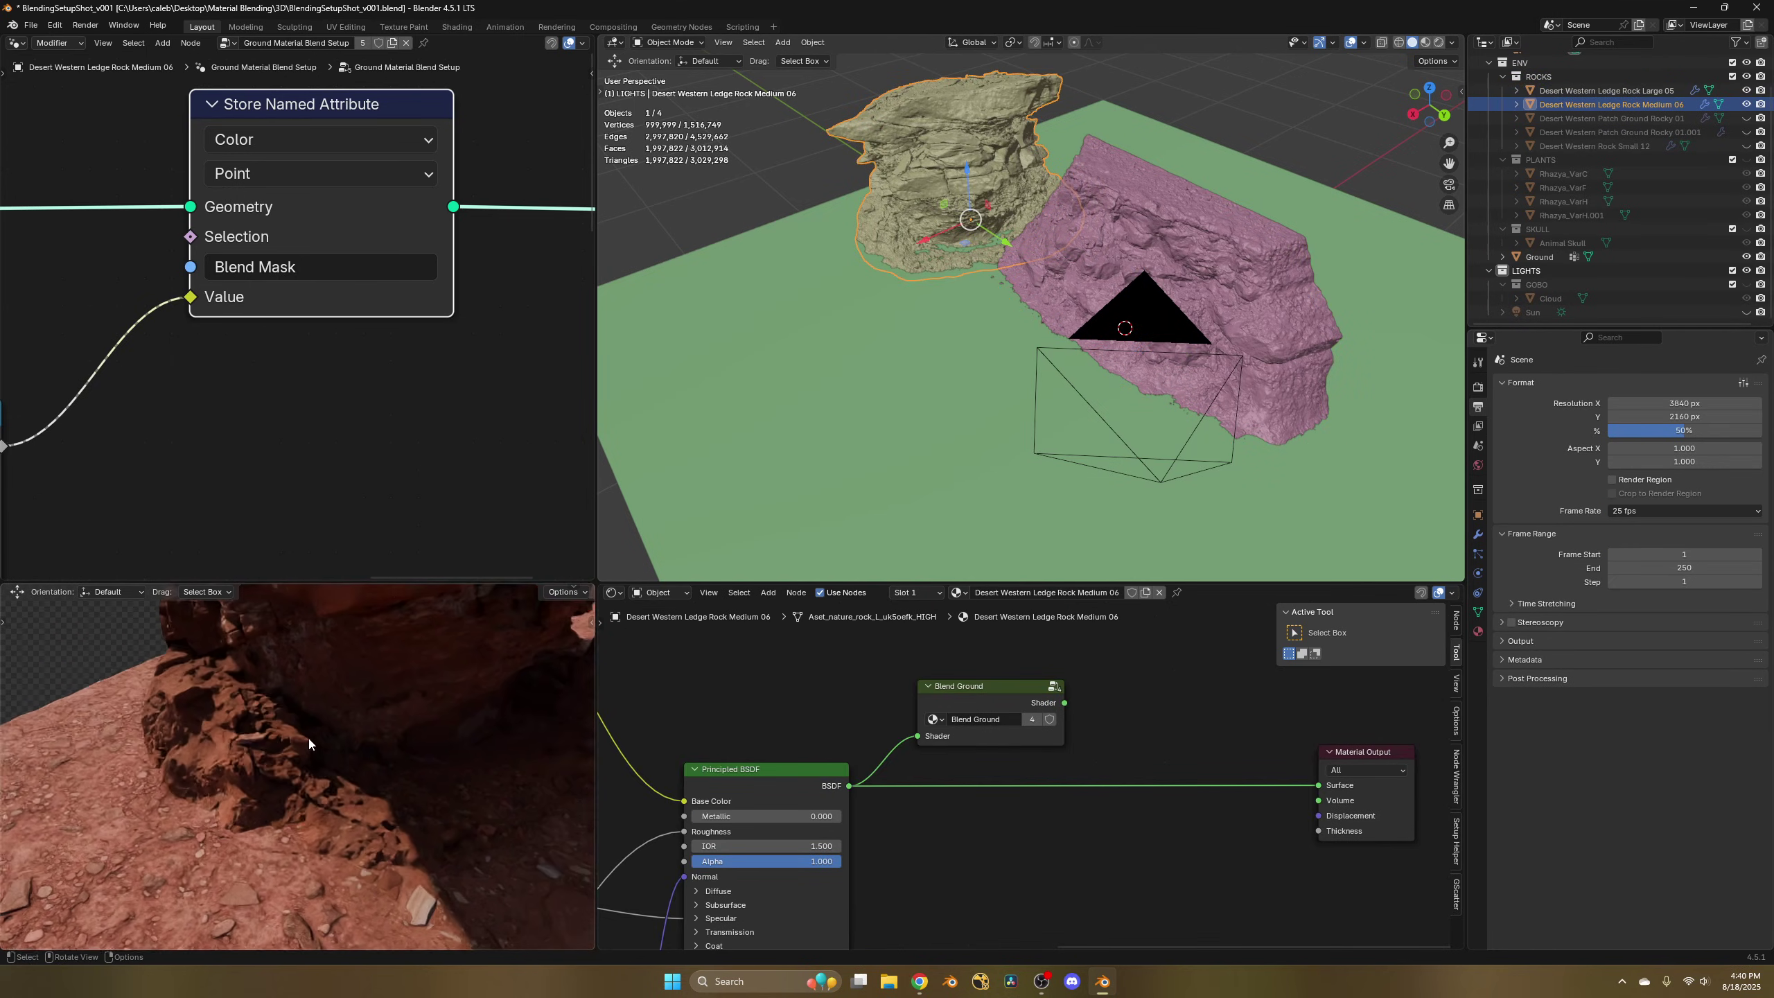
scroll(310, 738, down, 6)
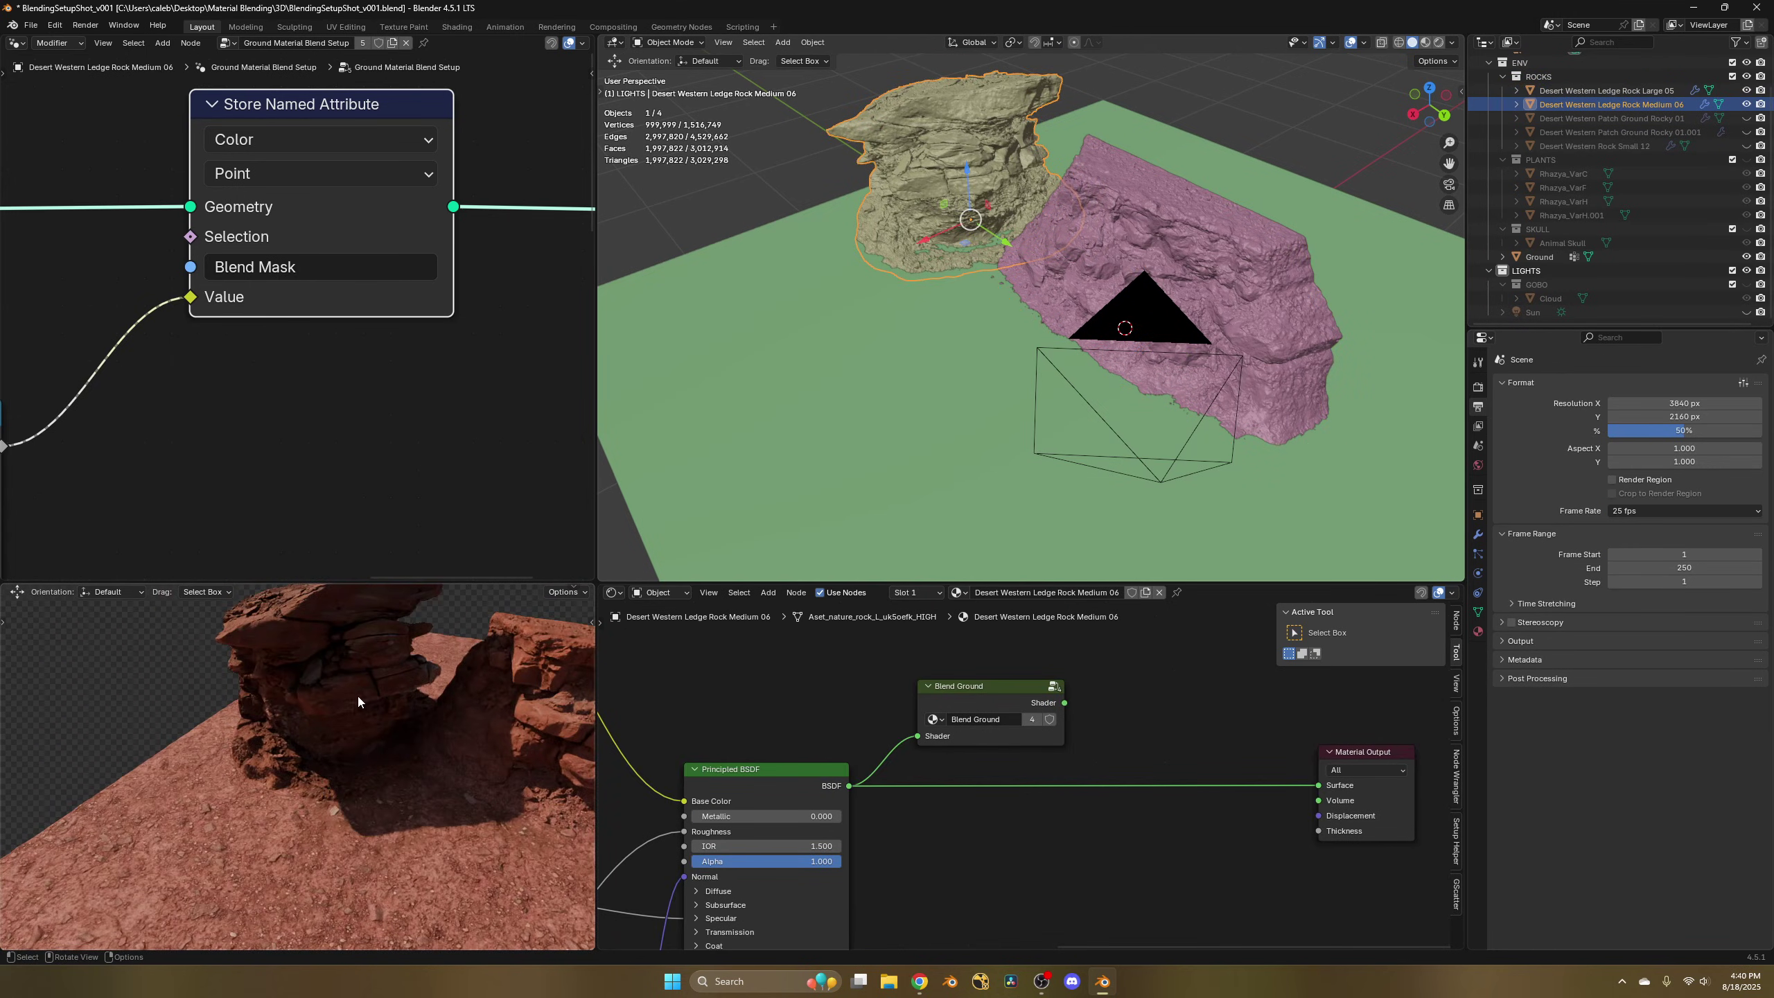
scroll(341, 720, up, 3)
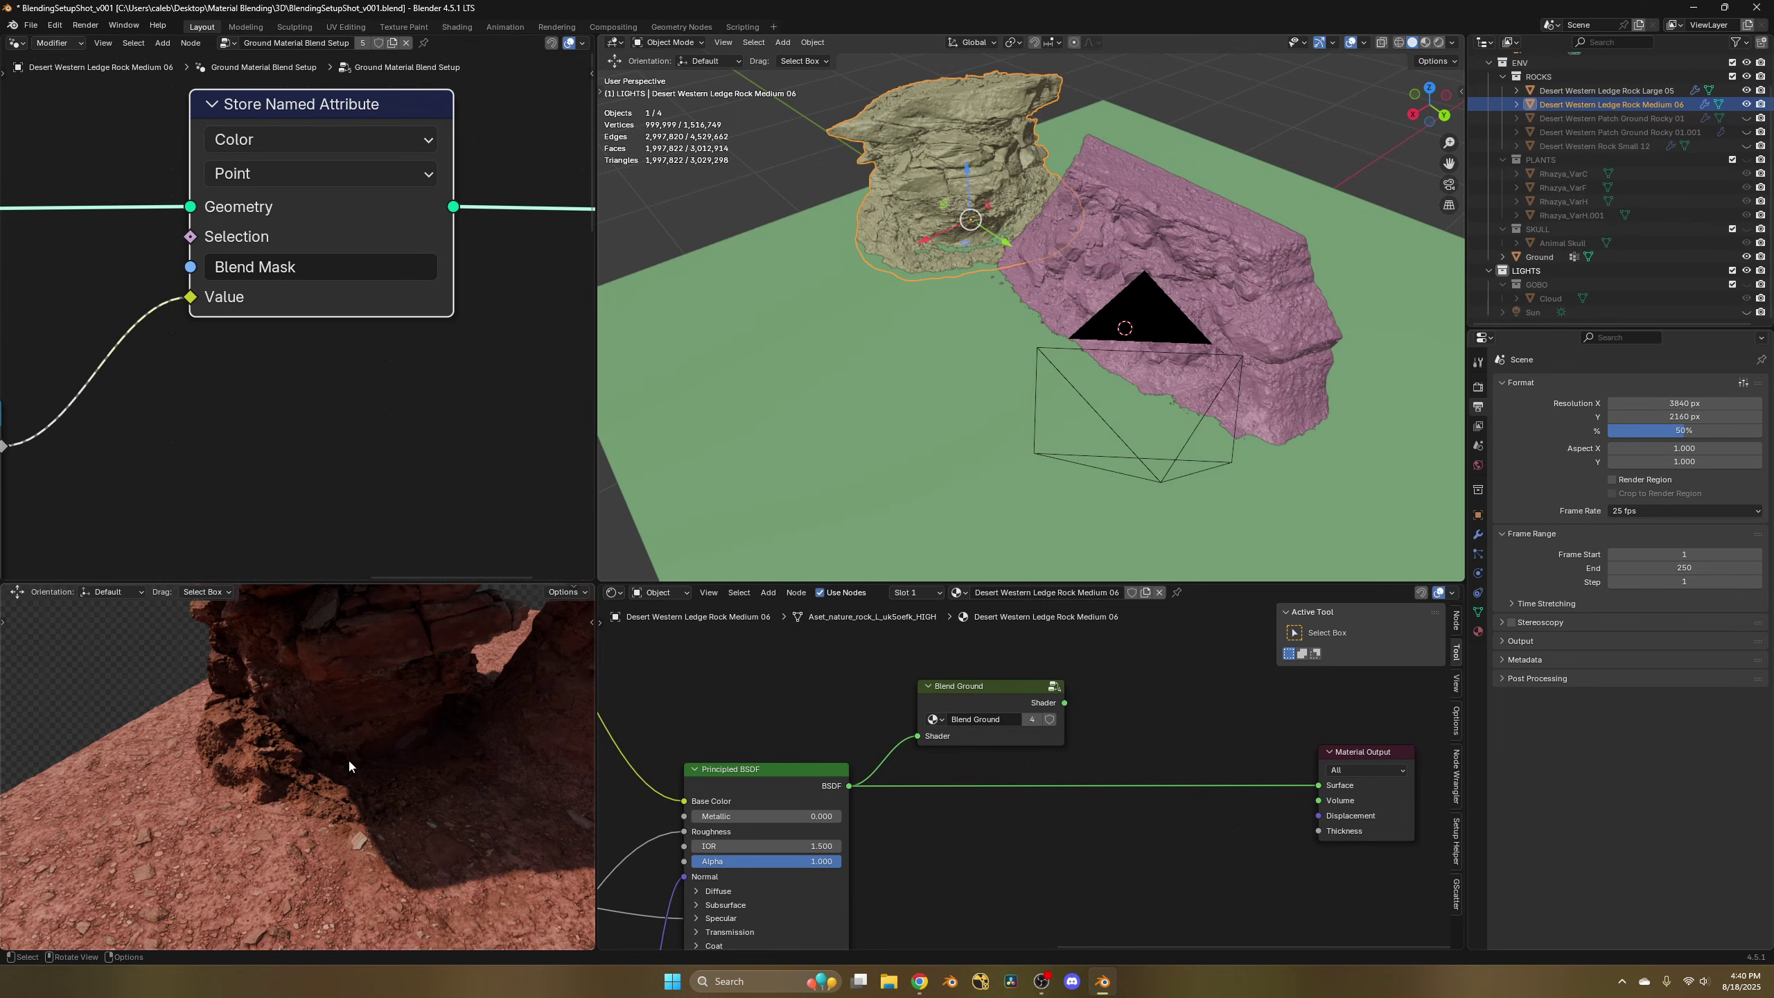
middle_drag(348, 757, 297, 754)
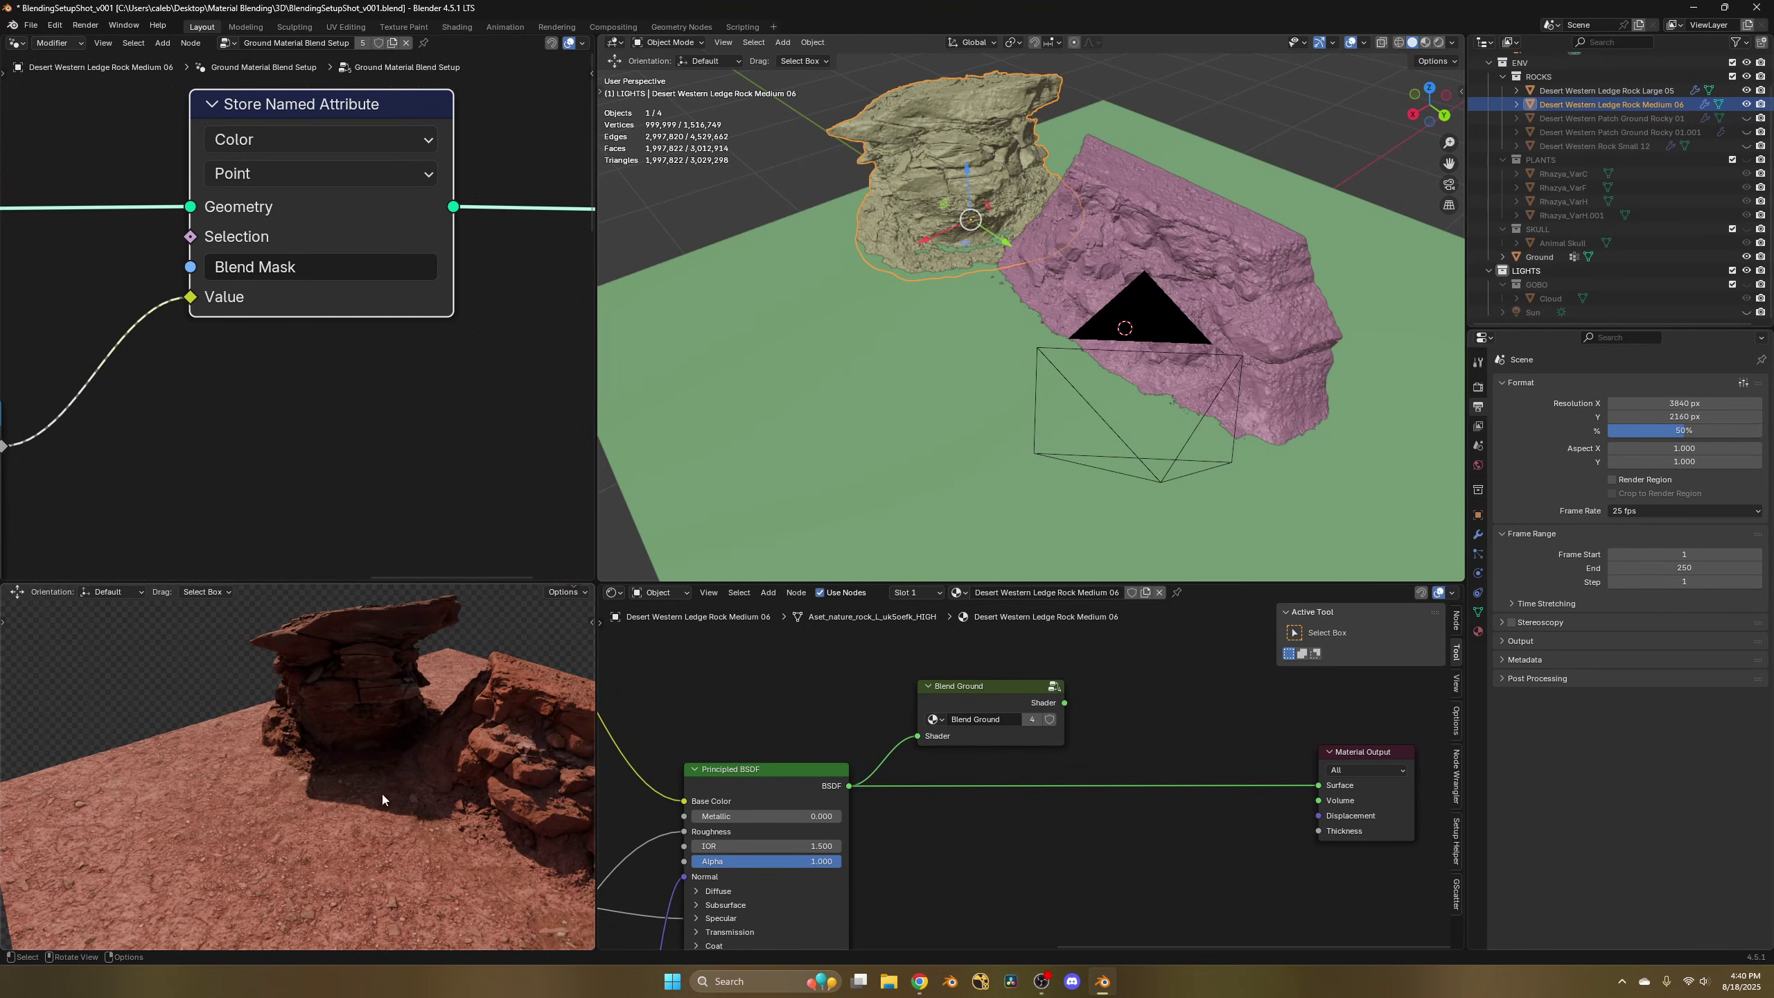
scroll(428, 806, up, 4)
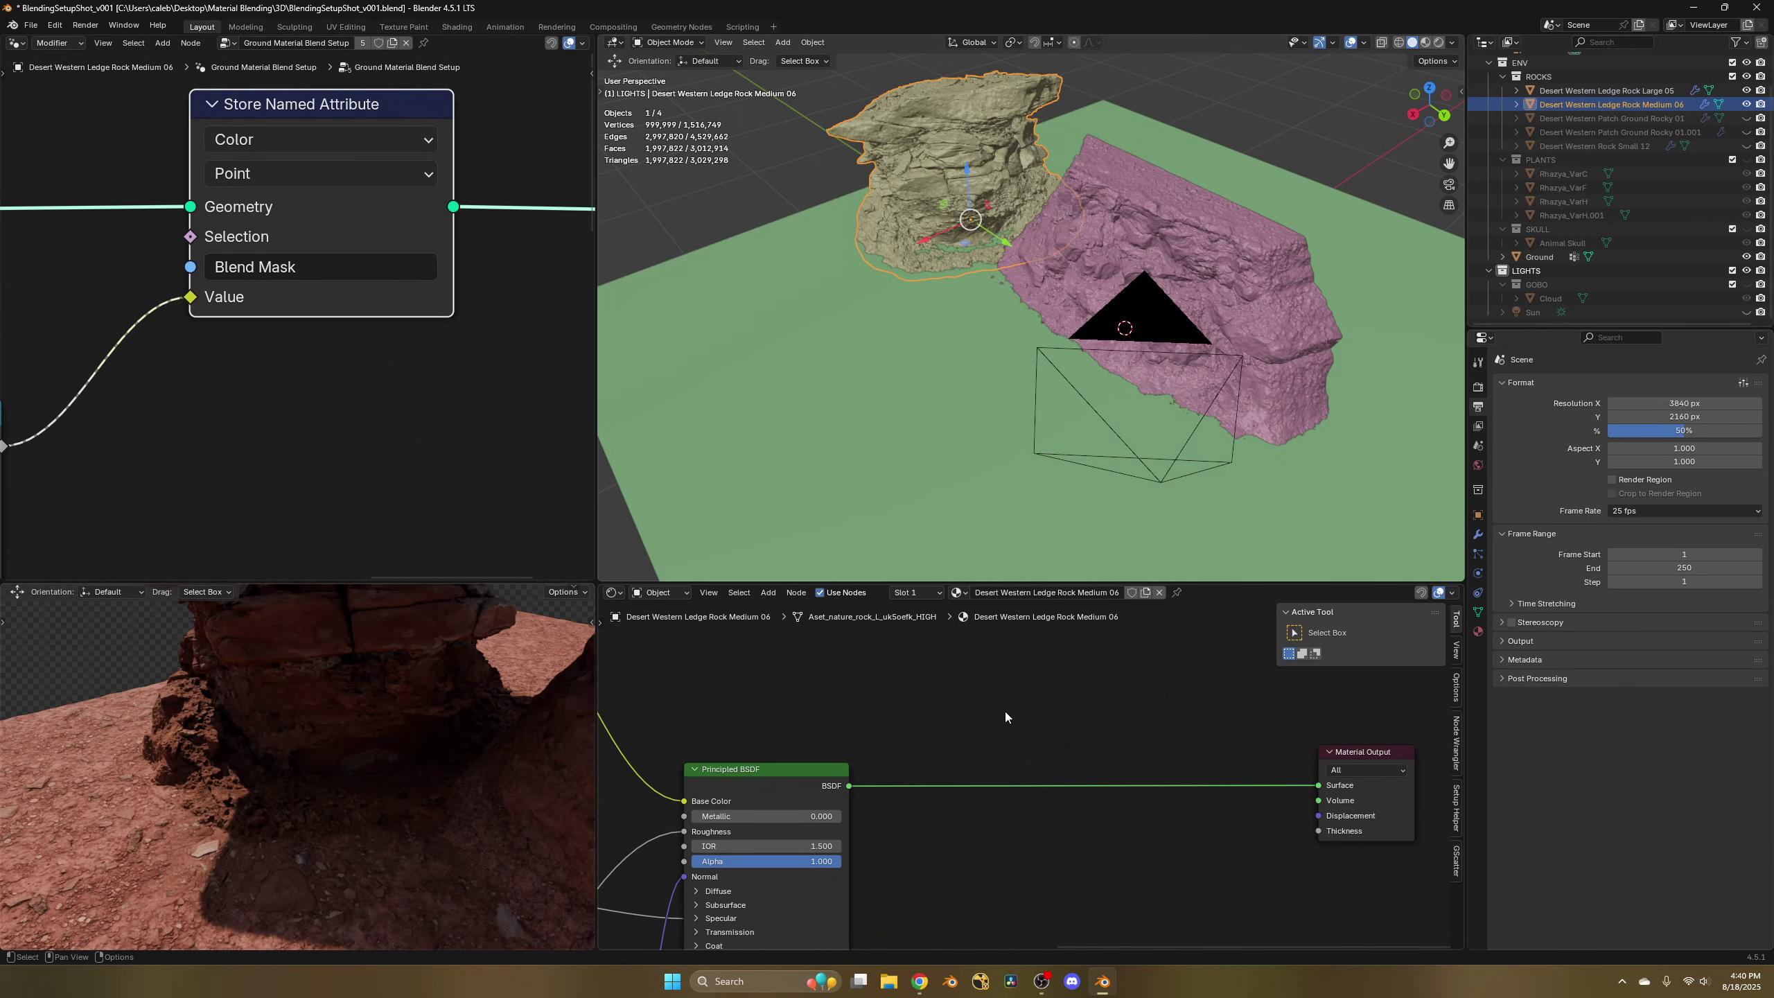
Examine the medium ledge rock's shader node tree, from its textures to the Material Output.
scroll(1005, 727, down, 9)
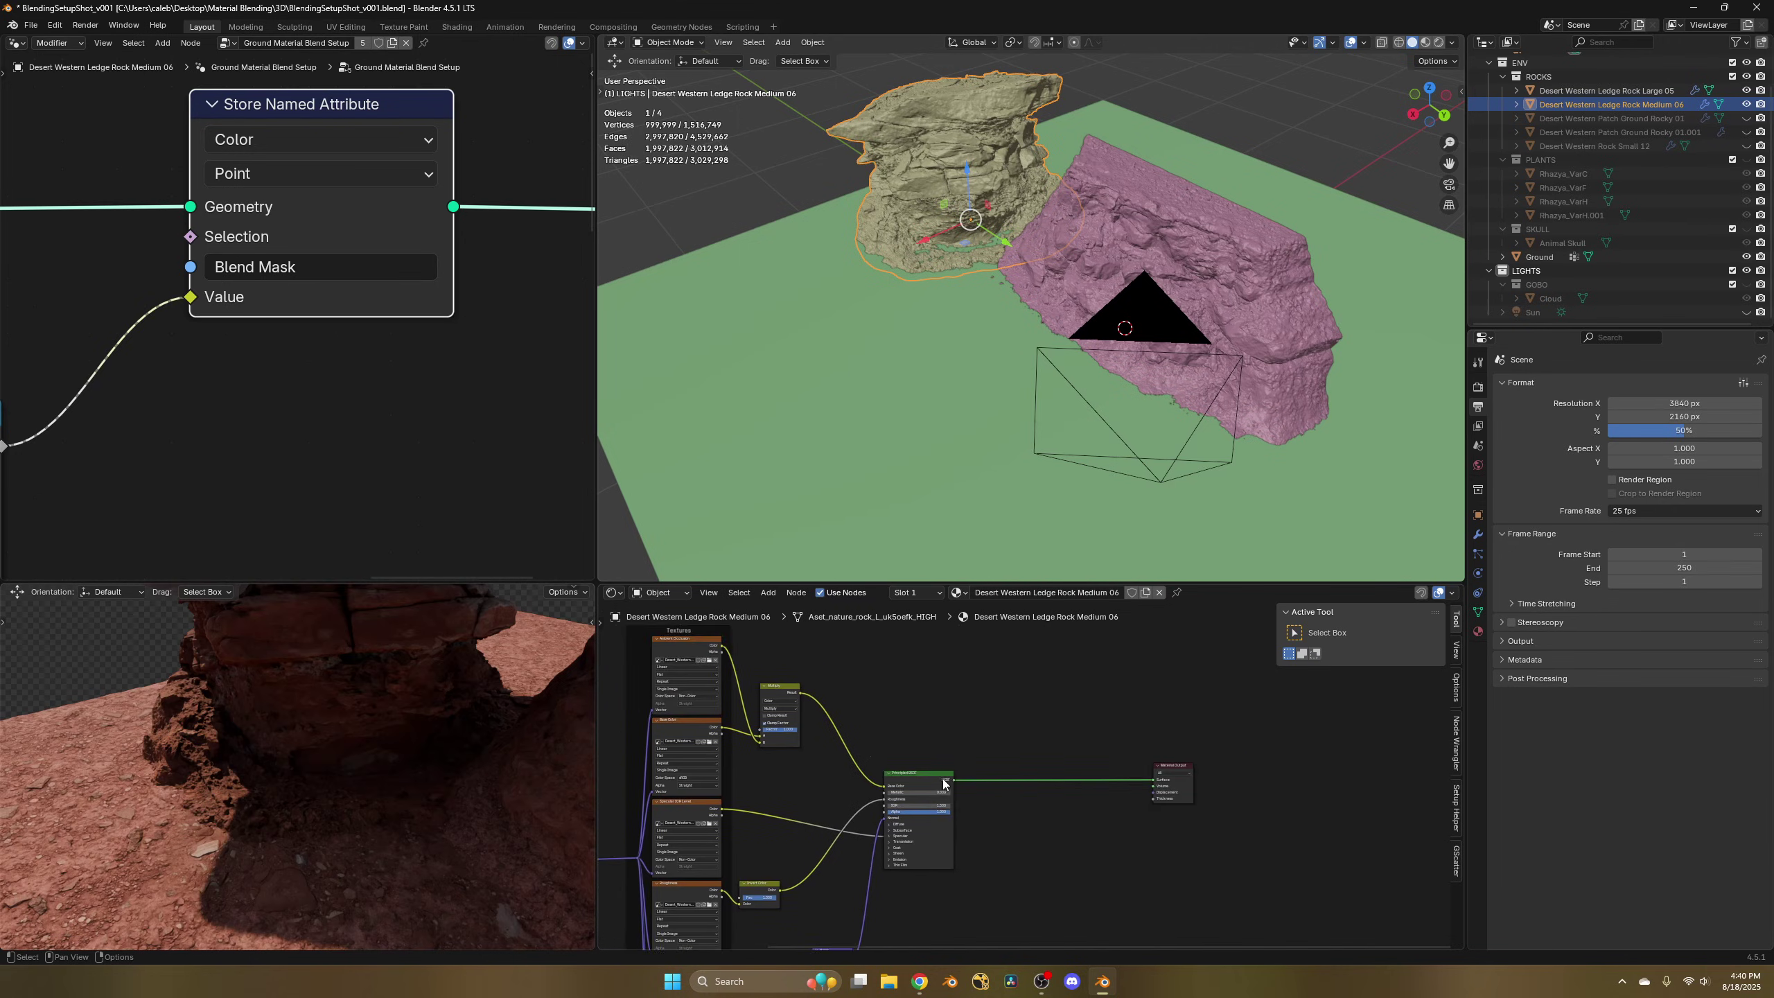
middle_drag(939, 790, 1048, 700)
scroll(1016, 720, down, 4)
scroll(991, 762, down, 1)
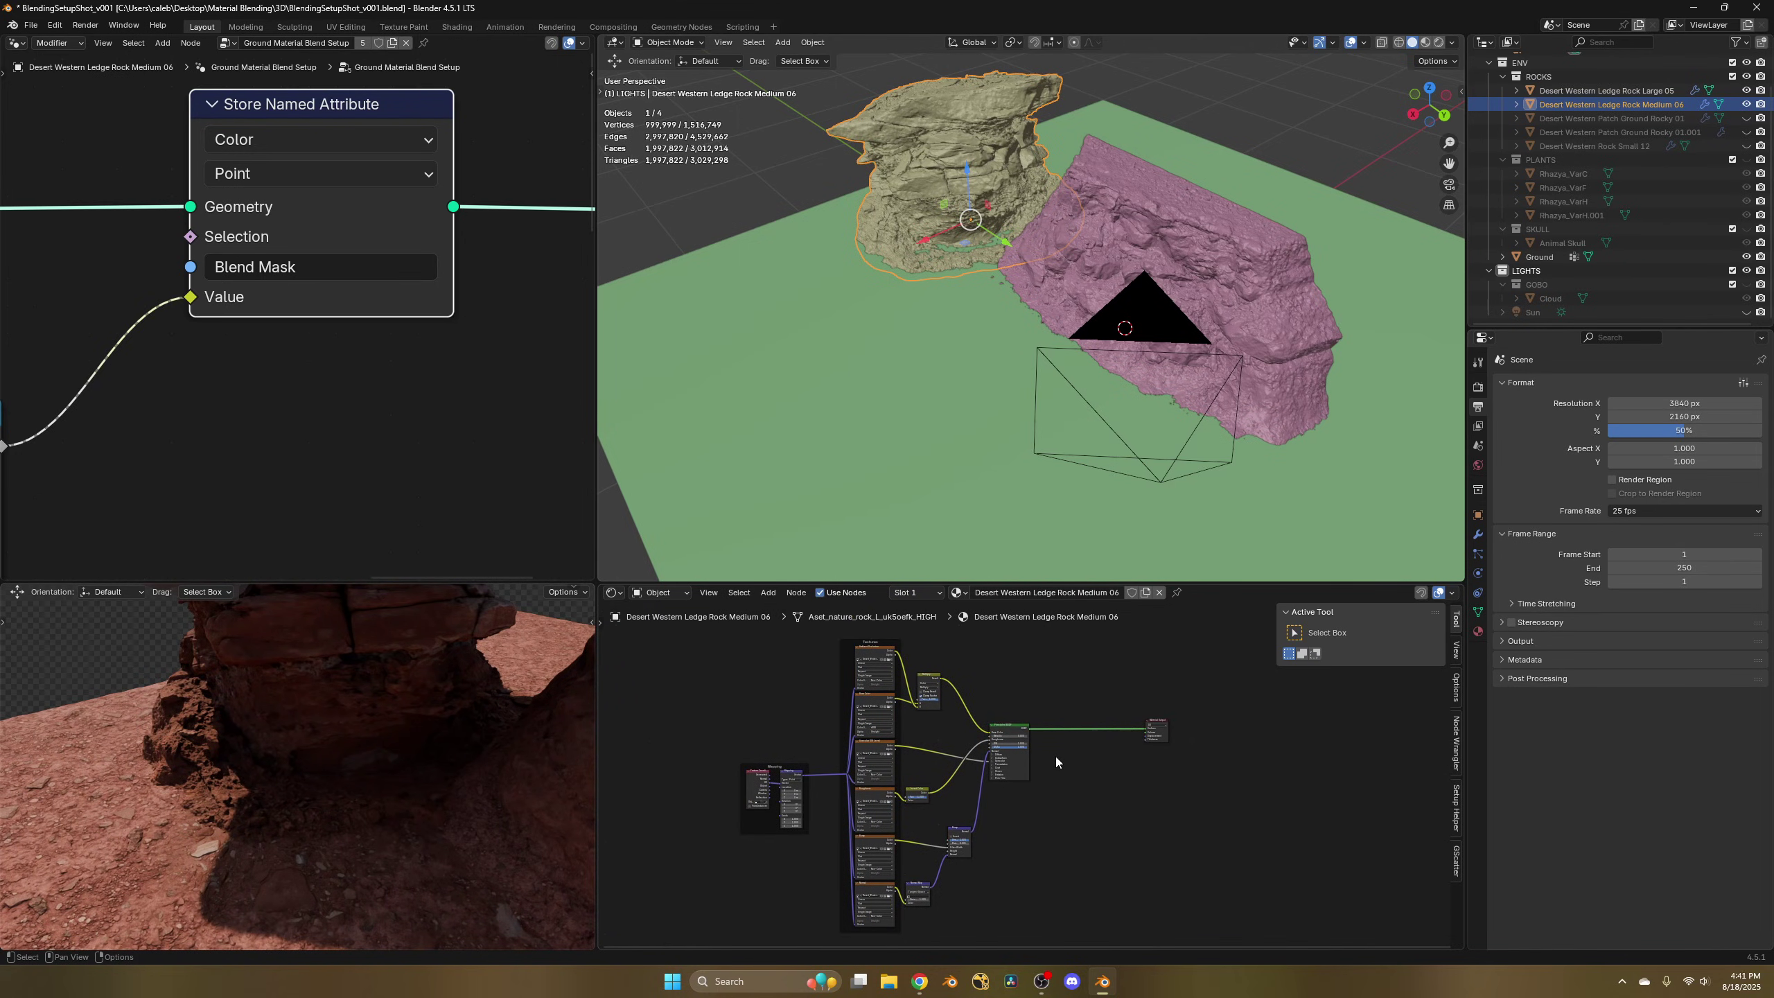
scroll(1055, 745, up, 5)
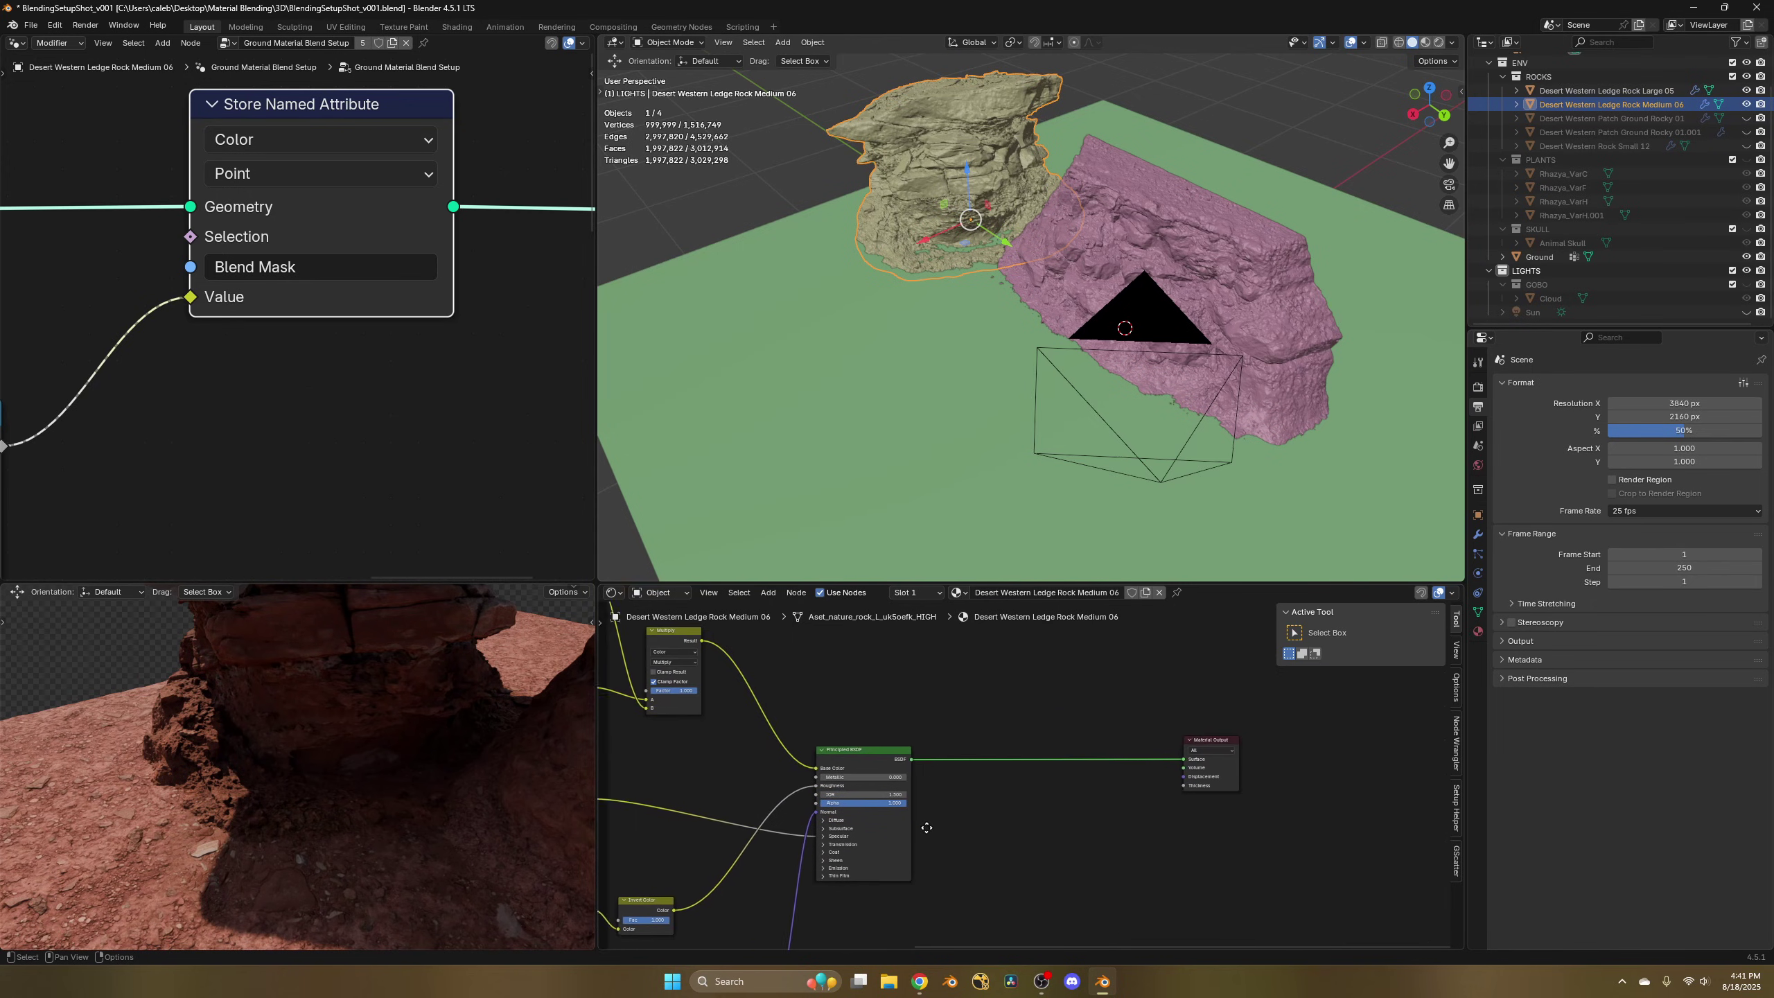
Select the large ledge rock and slightly reposition its Blend Ground node.
click(1095, 302)
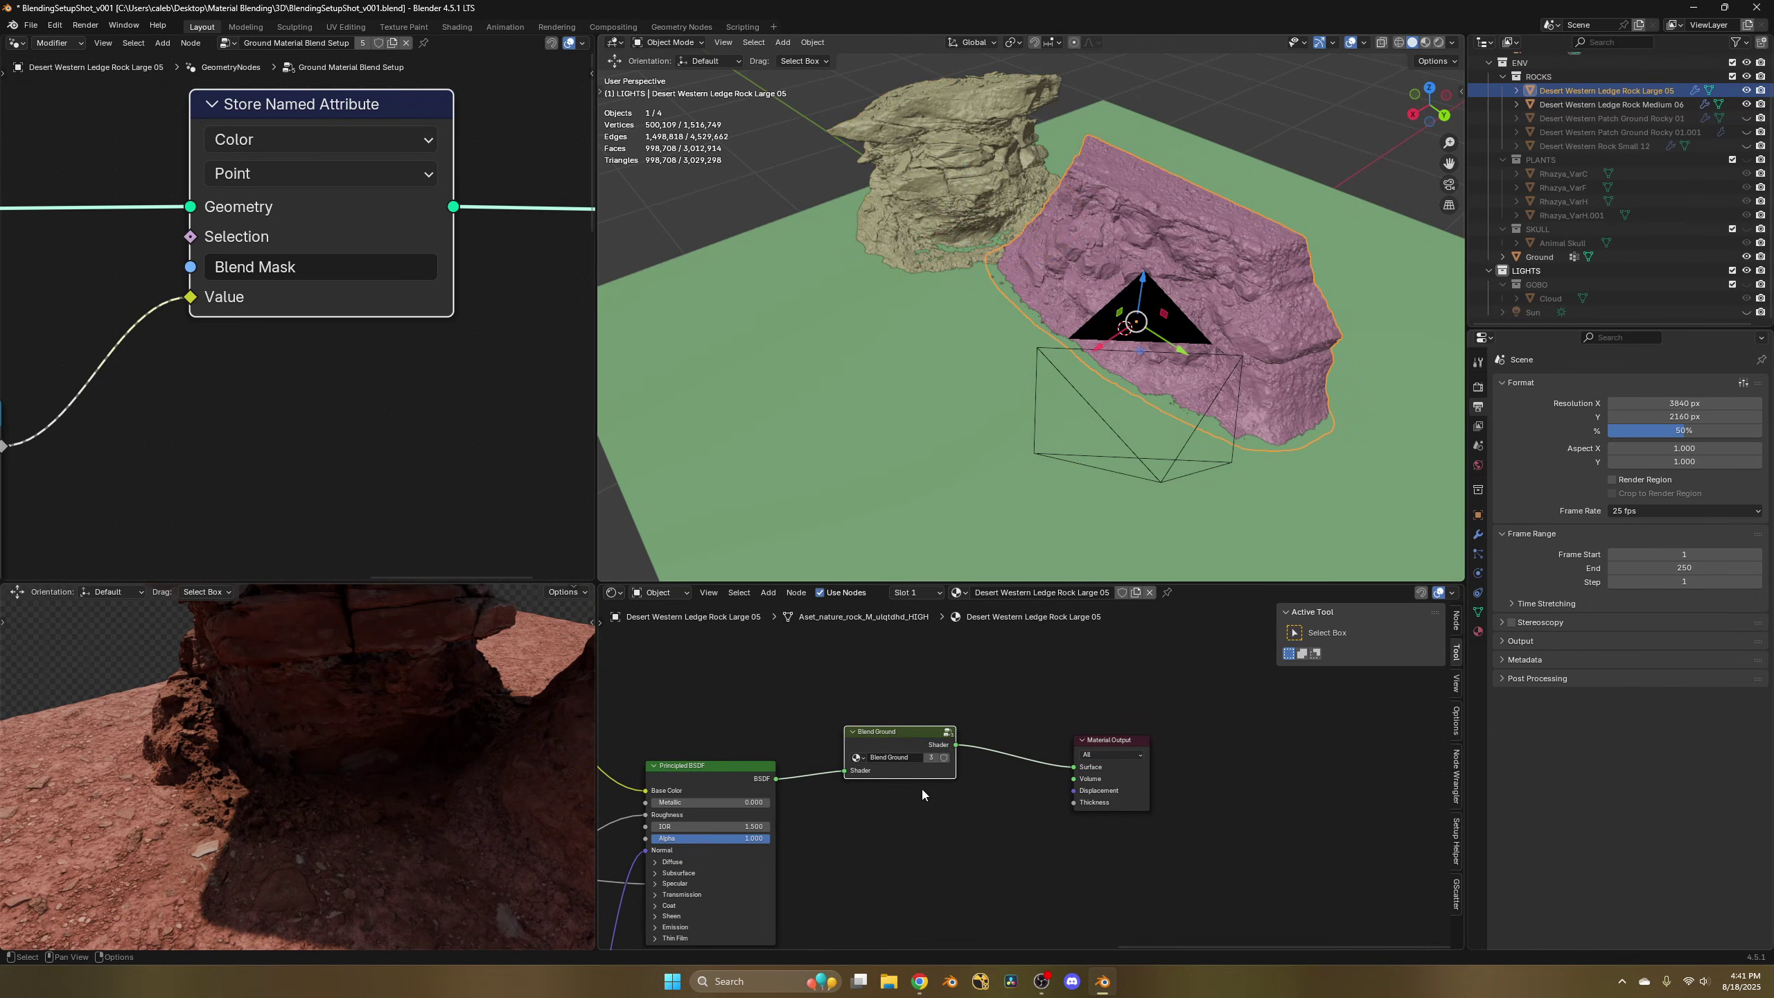
scroll(901, 788, up, 4)
drag(857, 714, 865, 734)
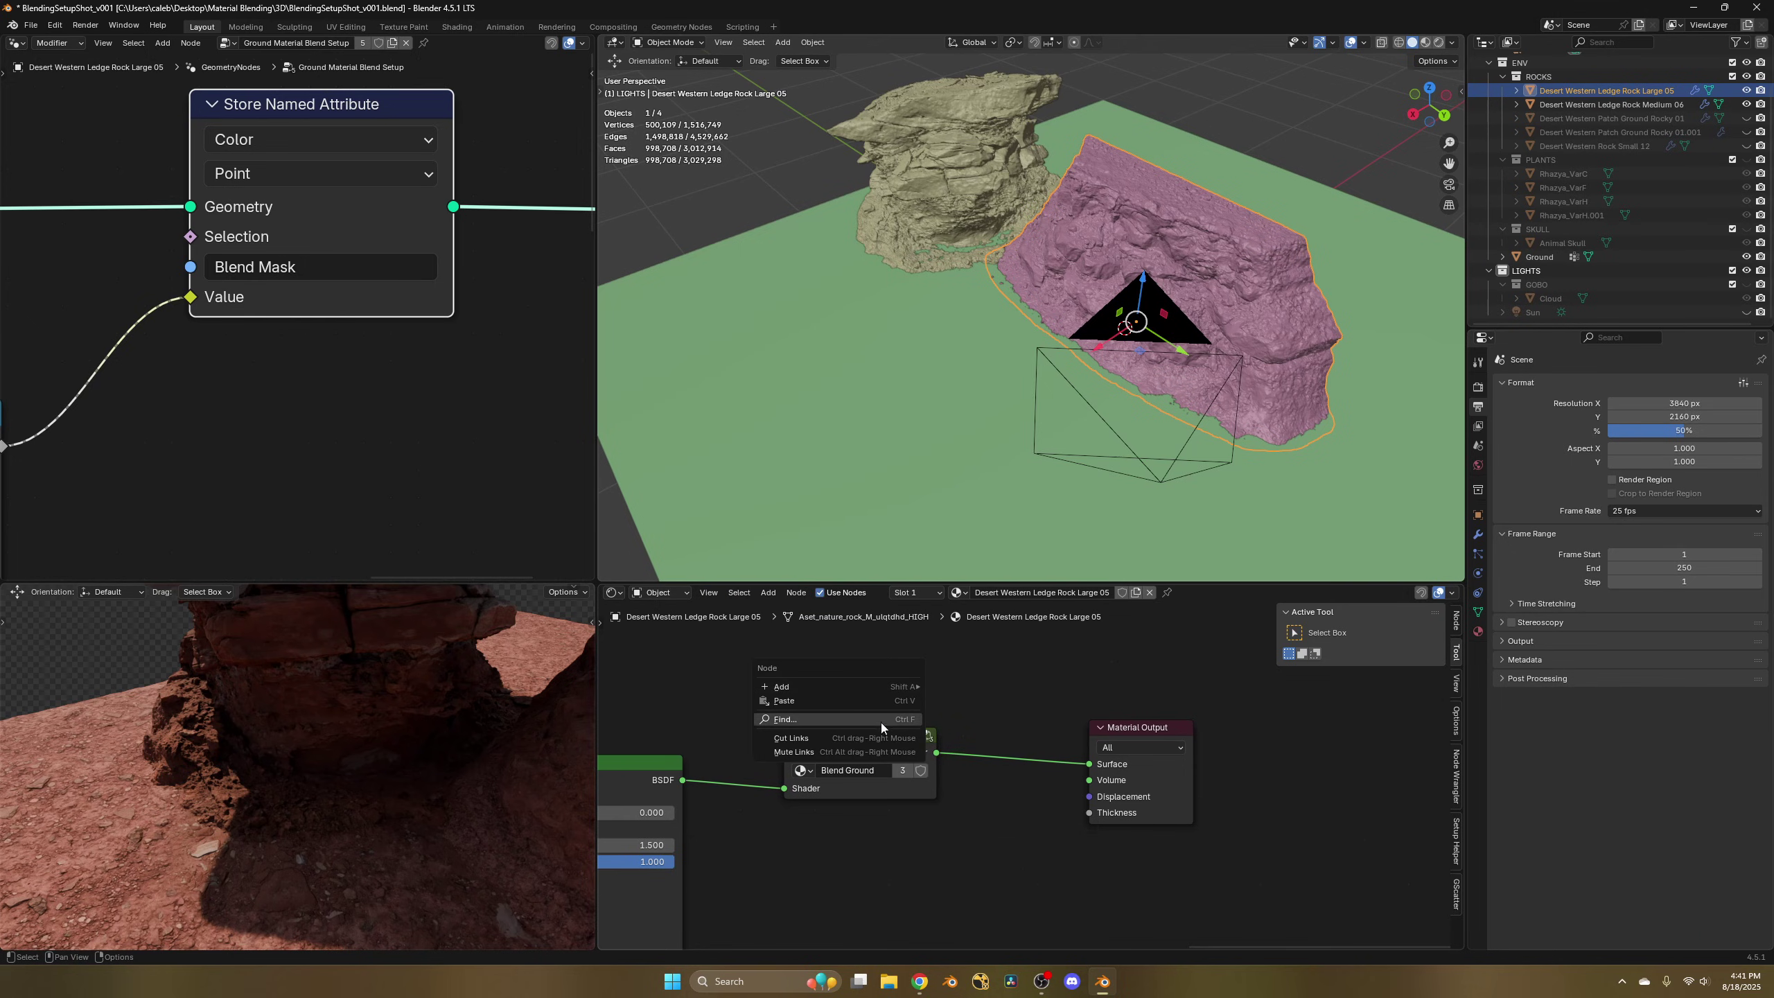
Select the medium ledge rock and insert a Blend Ground group between its Principled BSDF and Material Output.
click(973, 208)
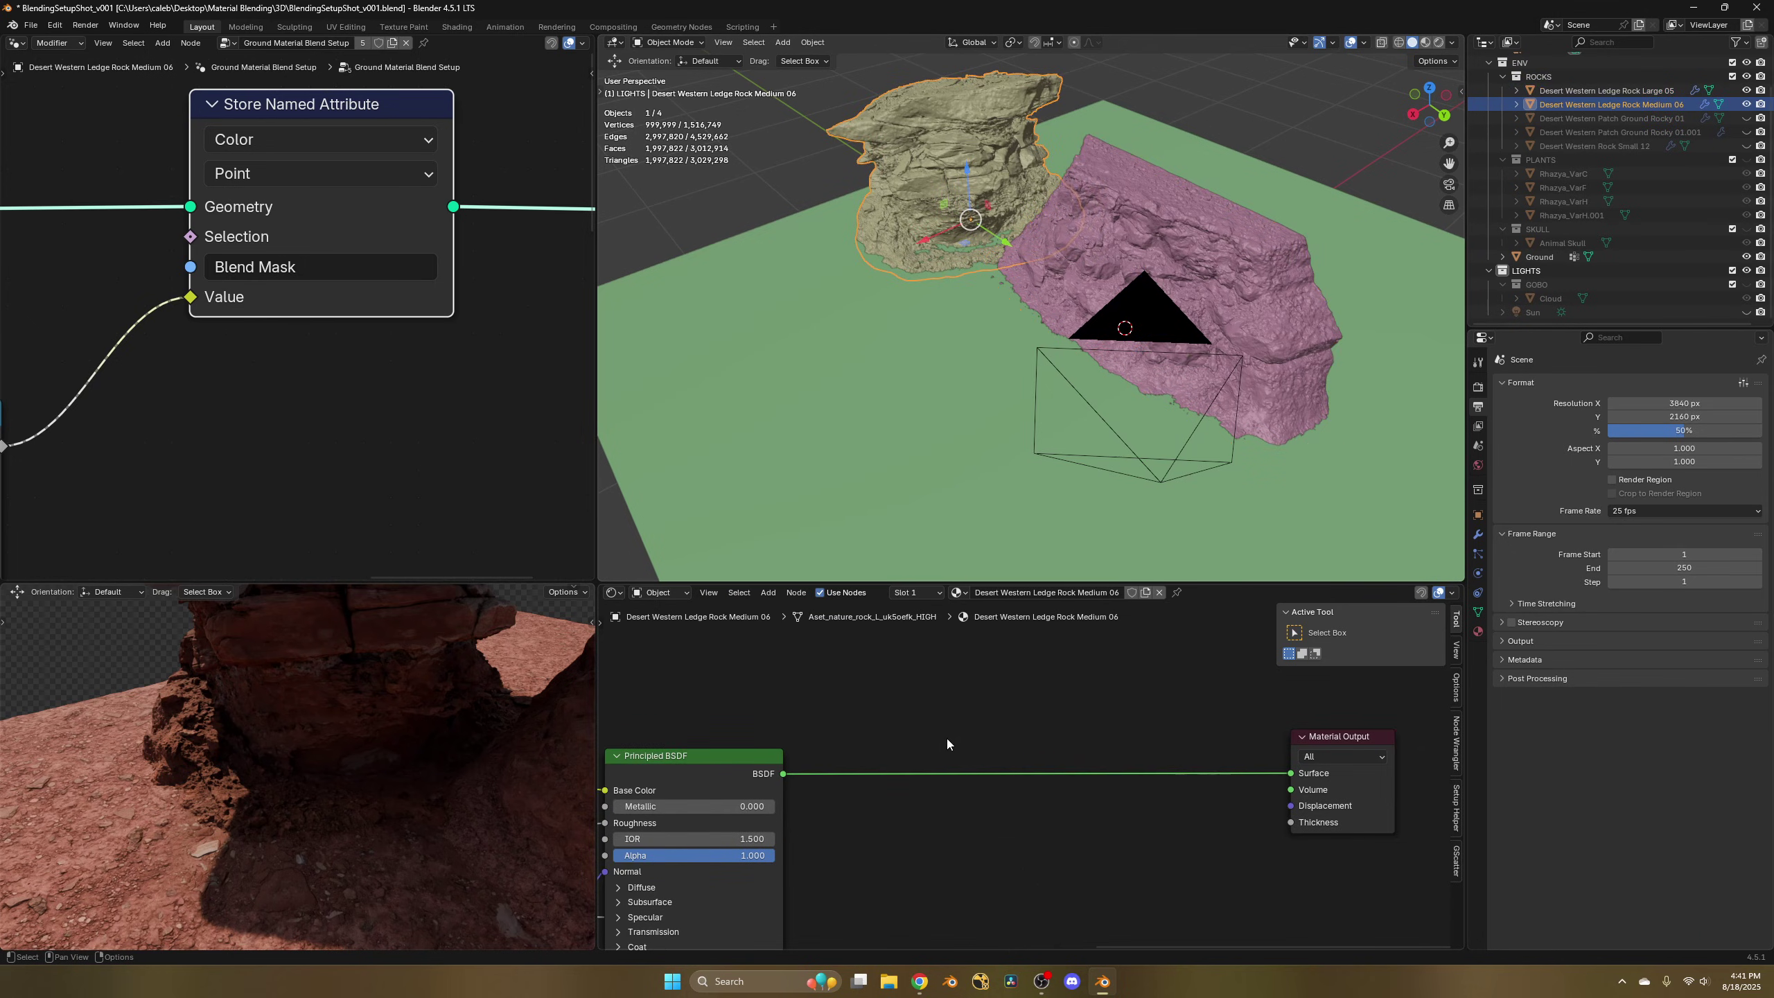
key(shift+a)
text(blend)
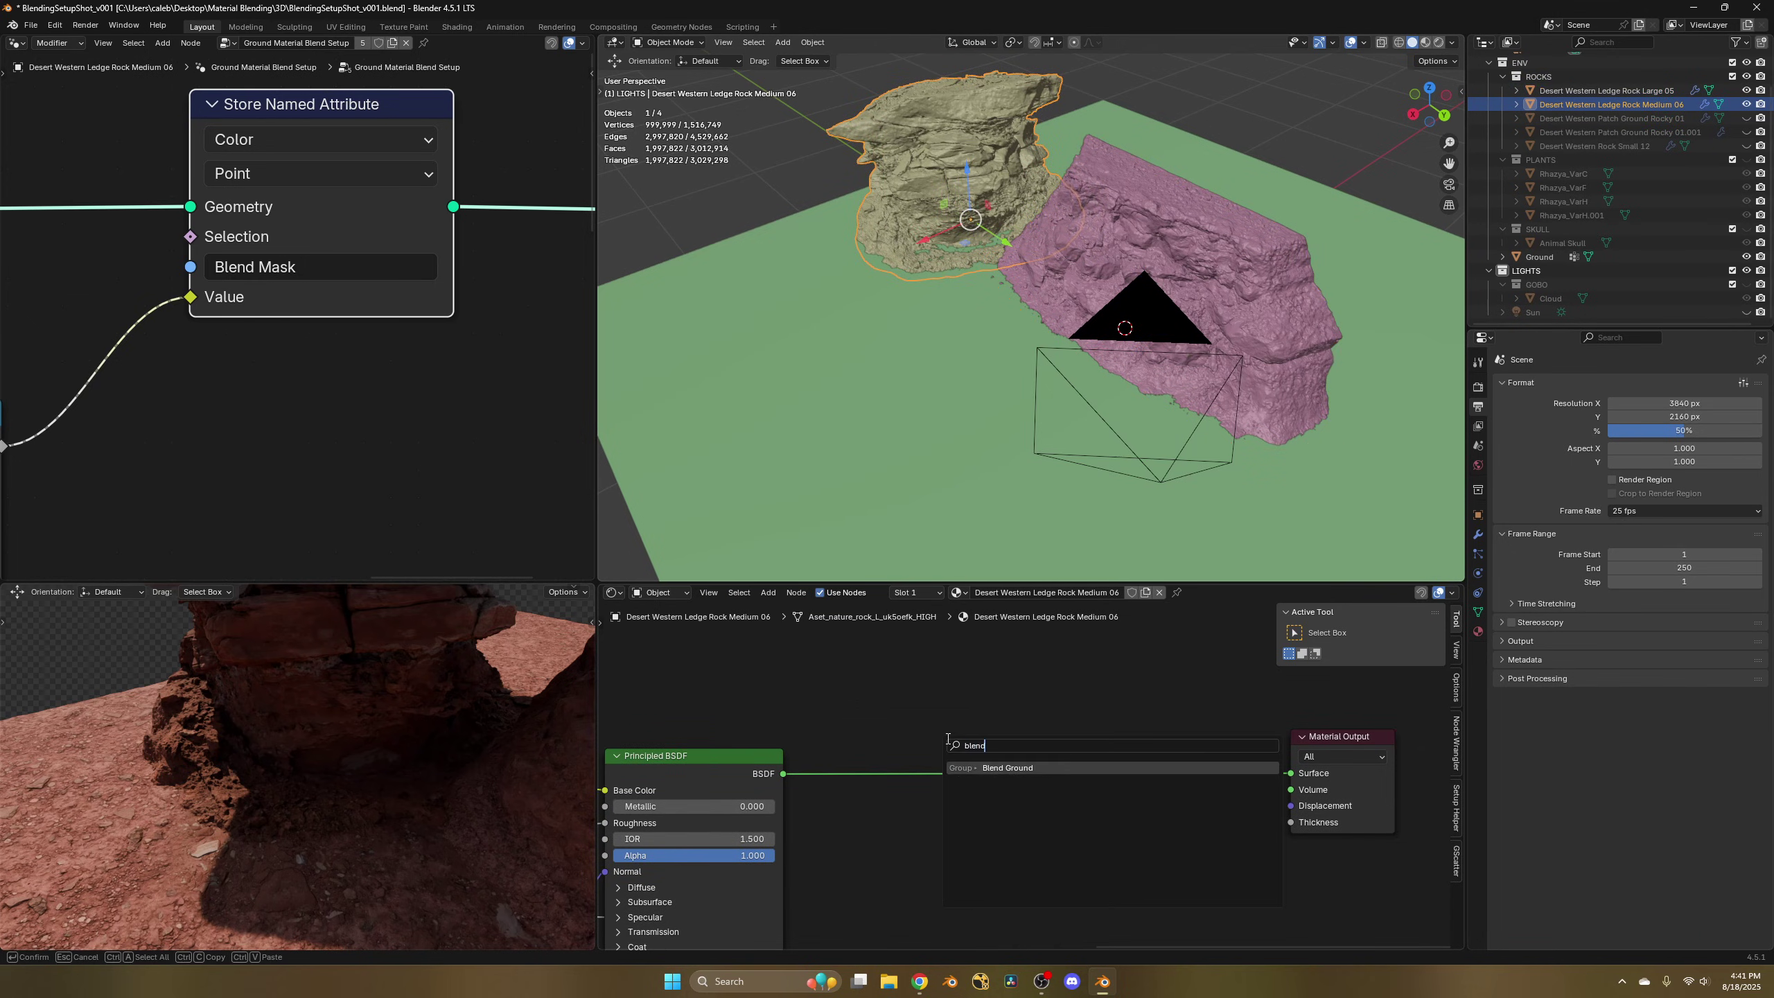
key(Return)
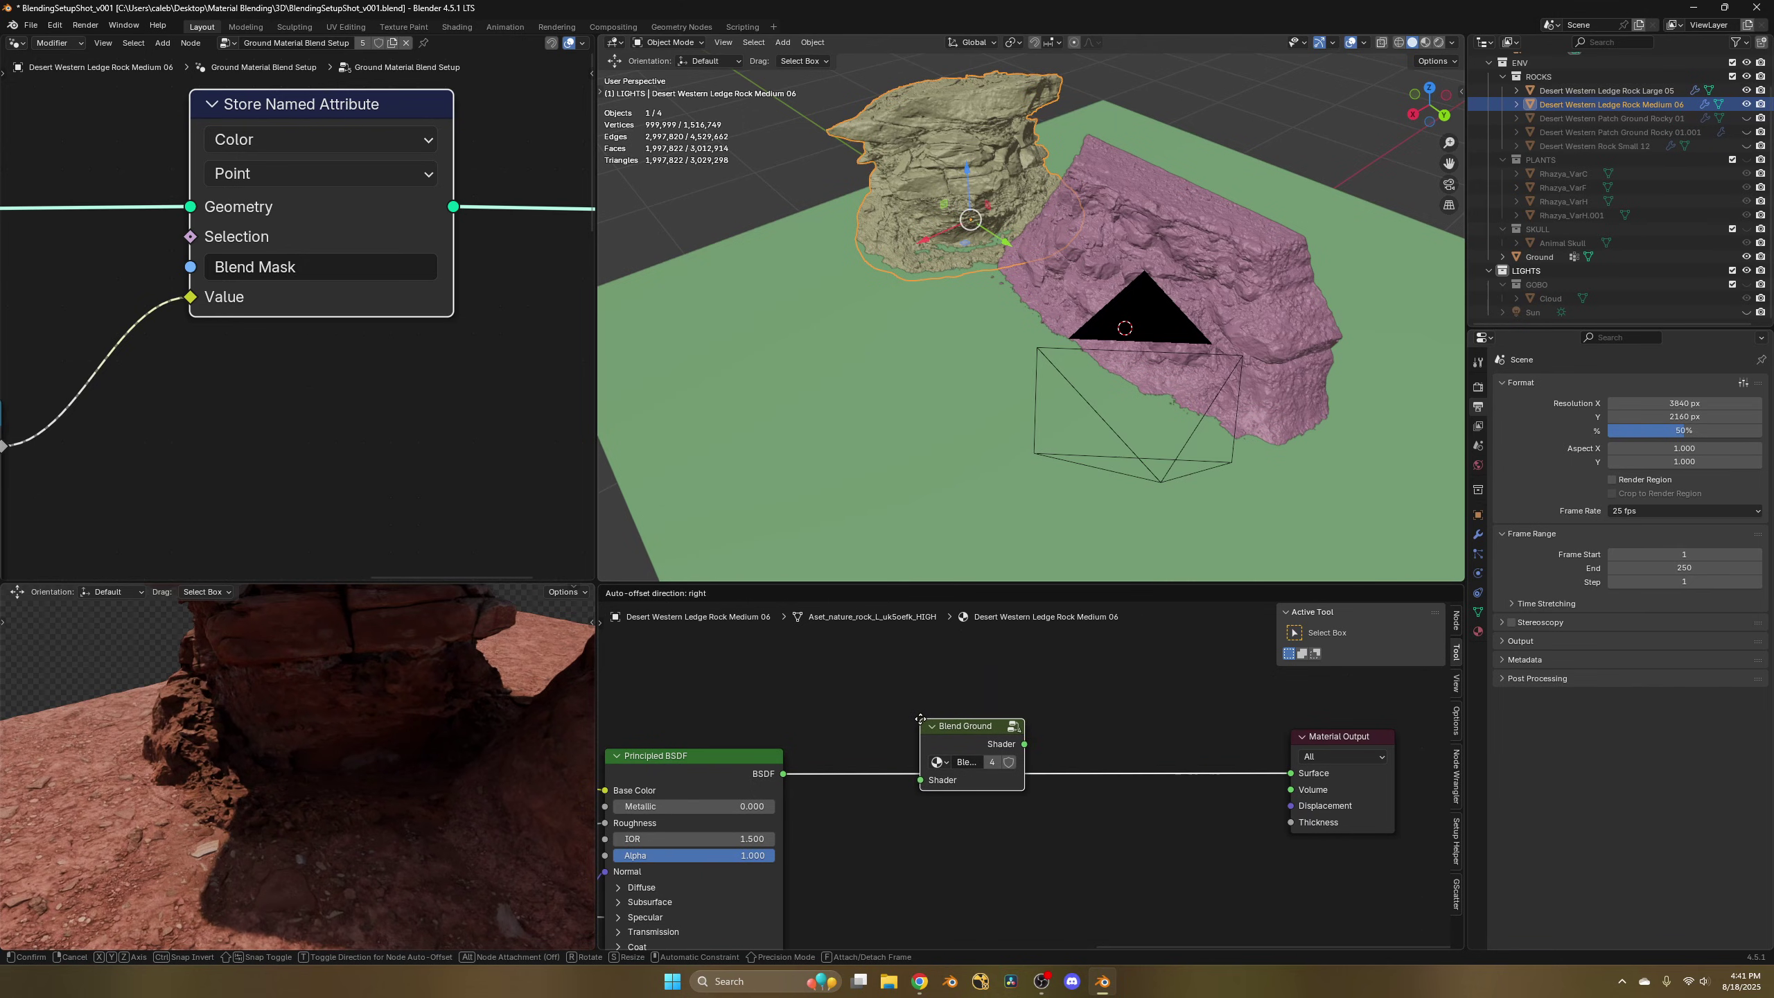
click(971, 734)
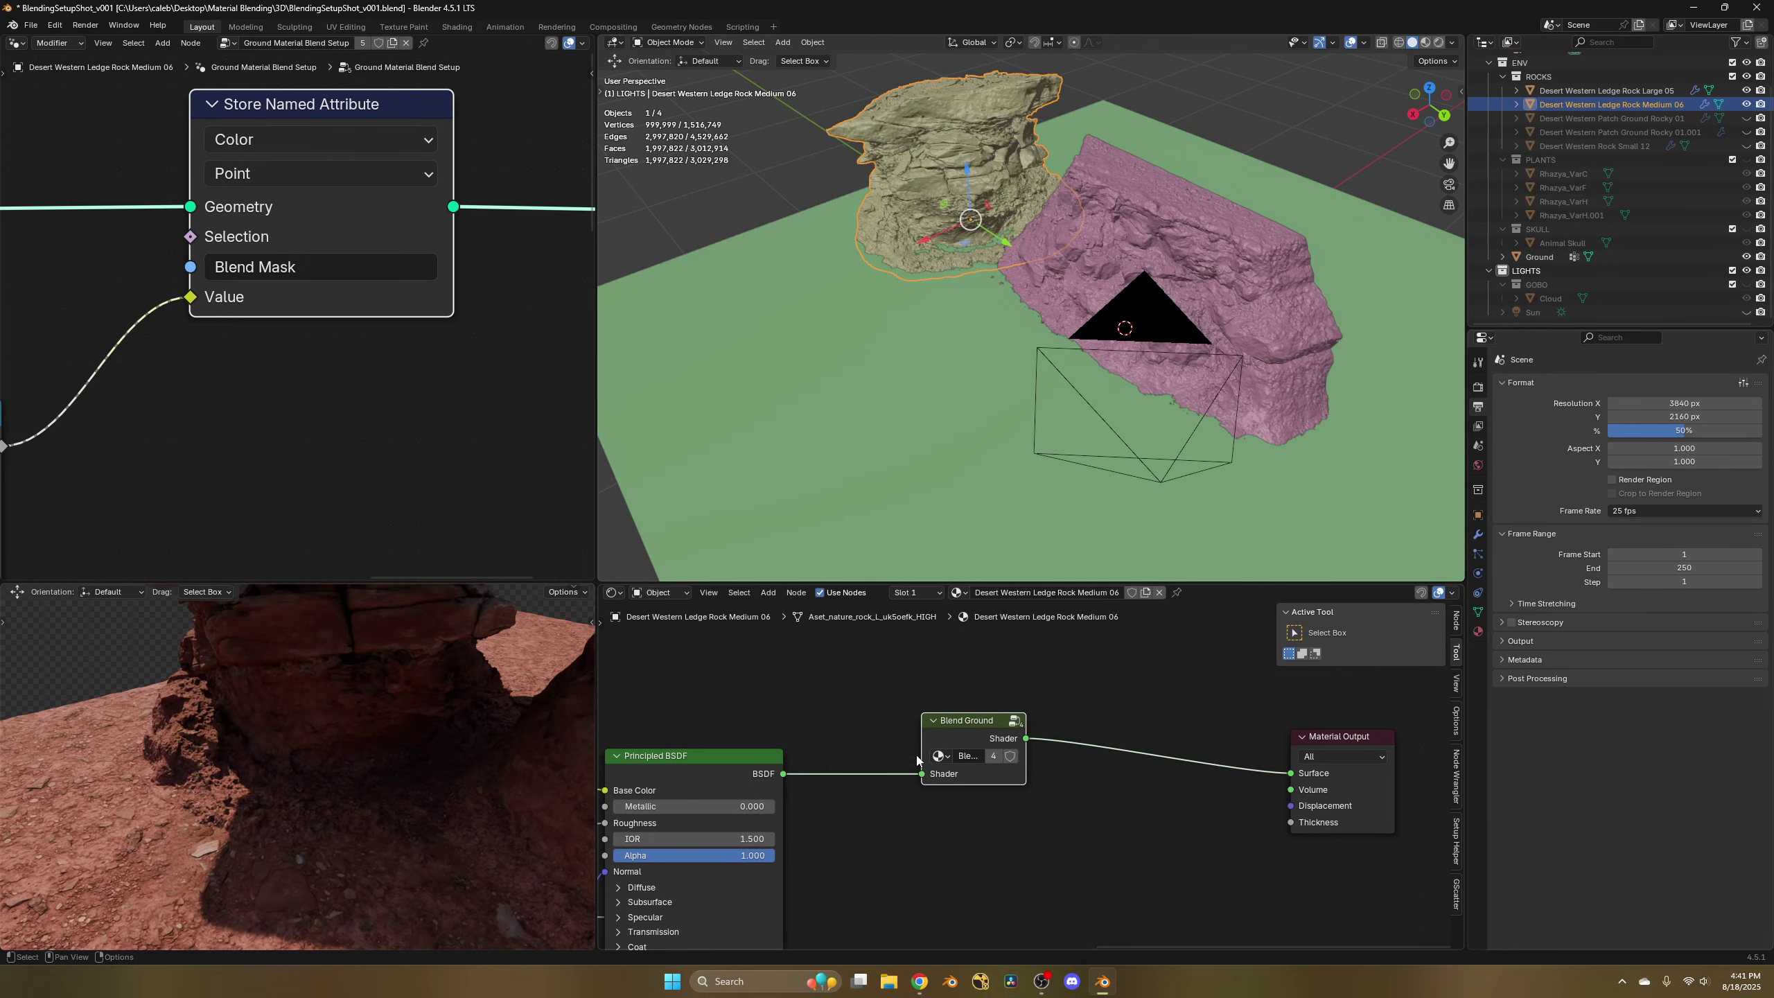
Reposition the medium rock's Blend Ground node, and mute and unmute it to compare the blend.
drag(980, 729, 951, 704)
key(m)
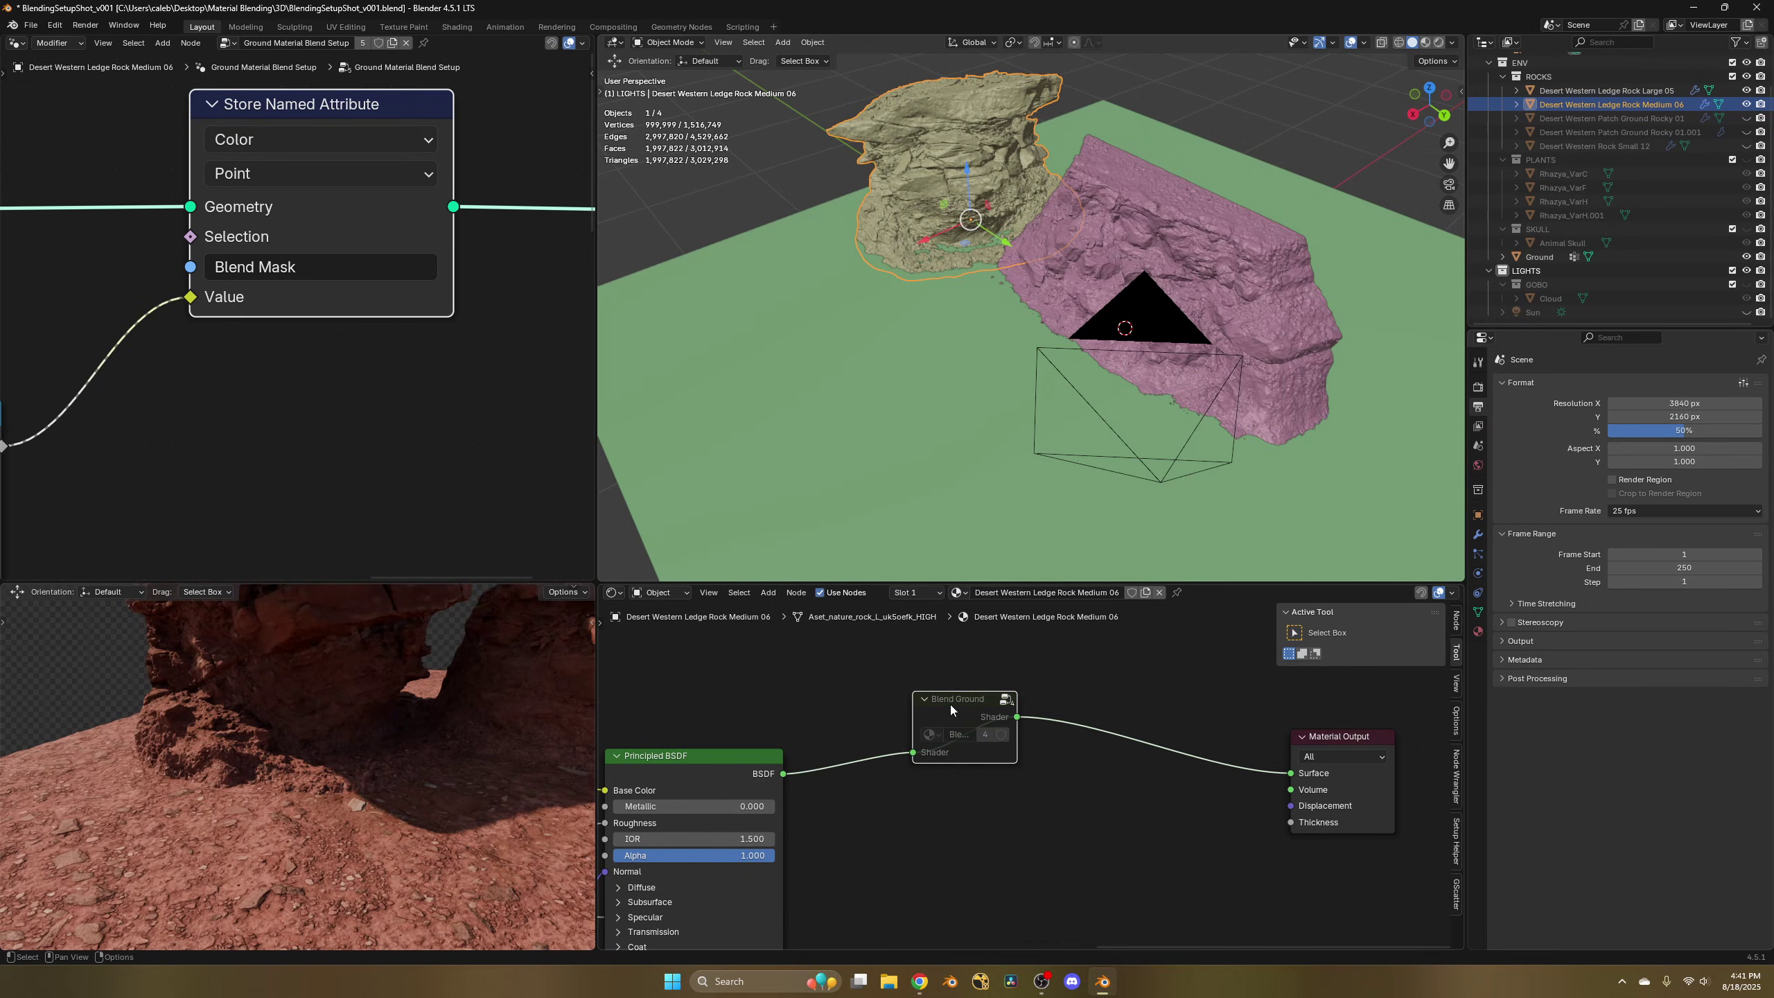
key(m)
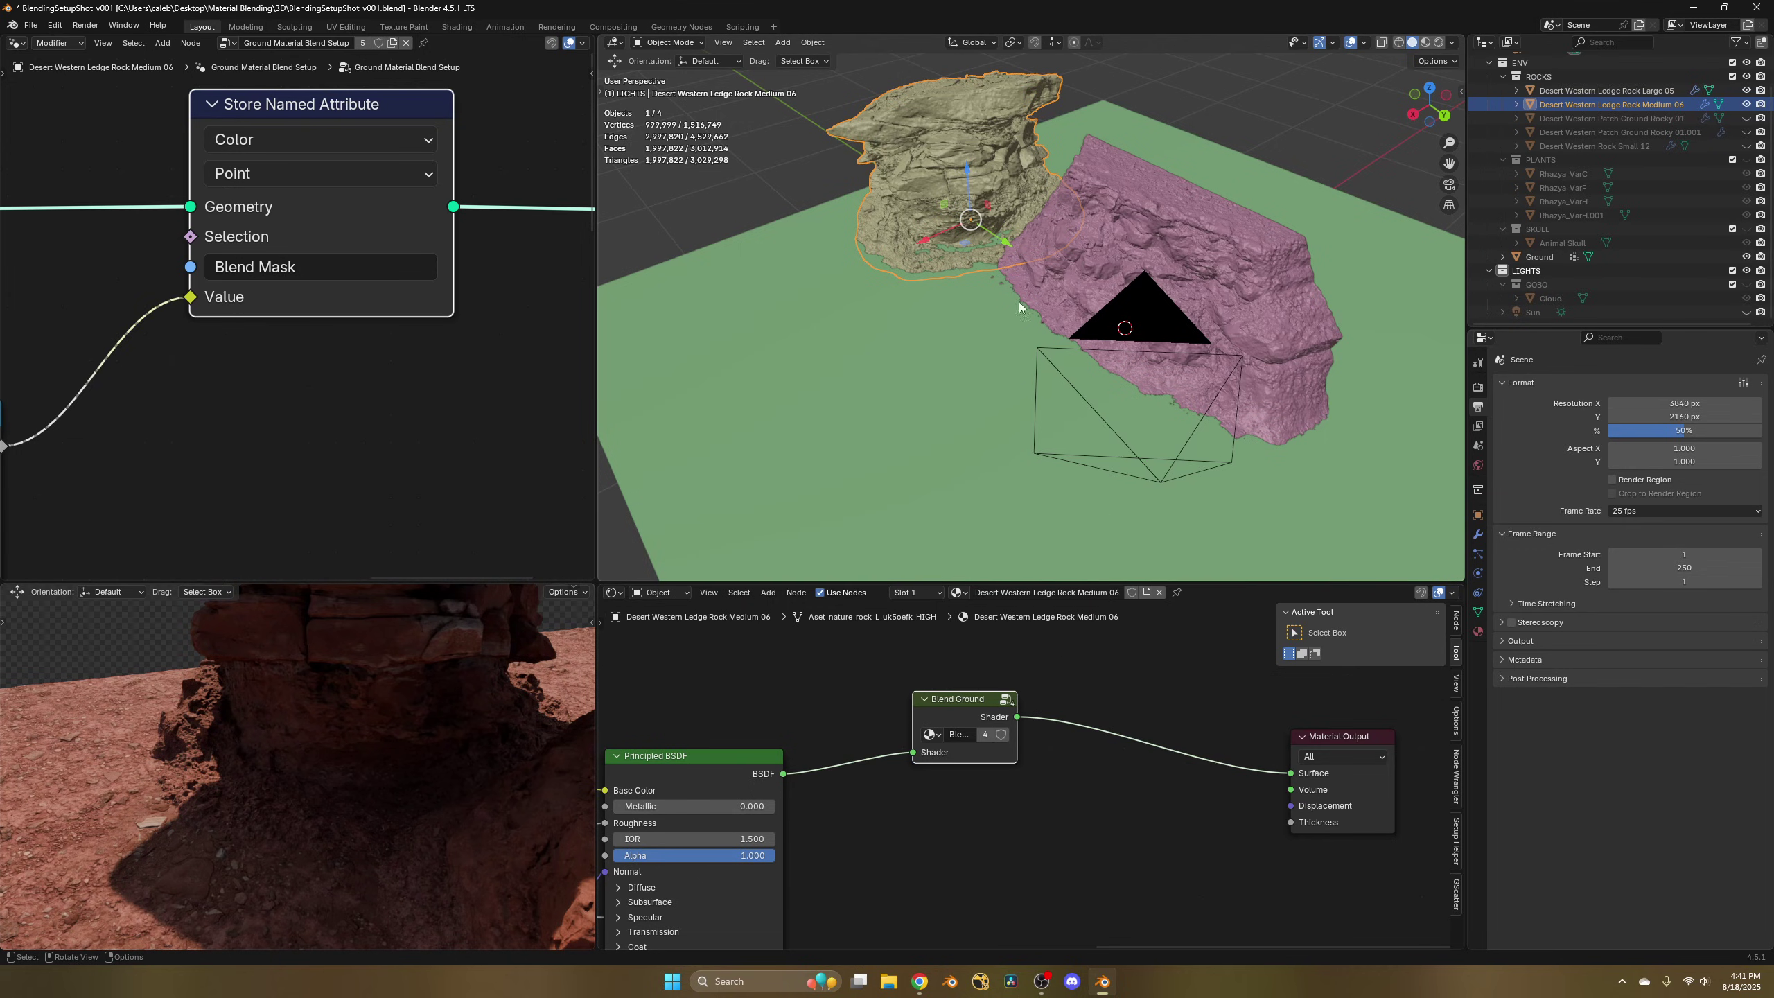
Try making the medium rock's Ground Material Blend Setup node group a single-user copy, undo it, and frame all nodes.
scroll(91, 97, down, 8)
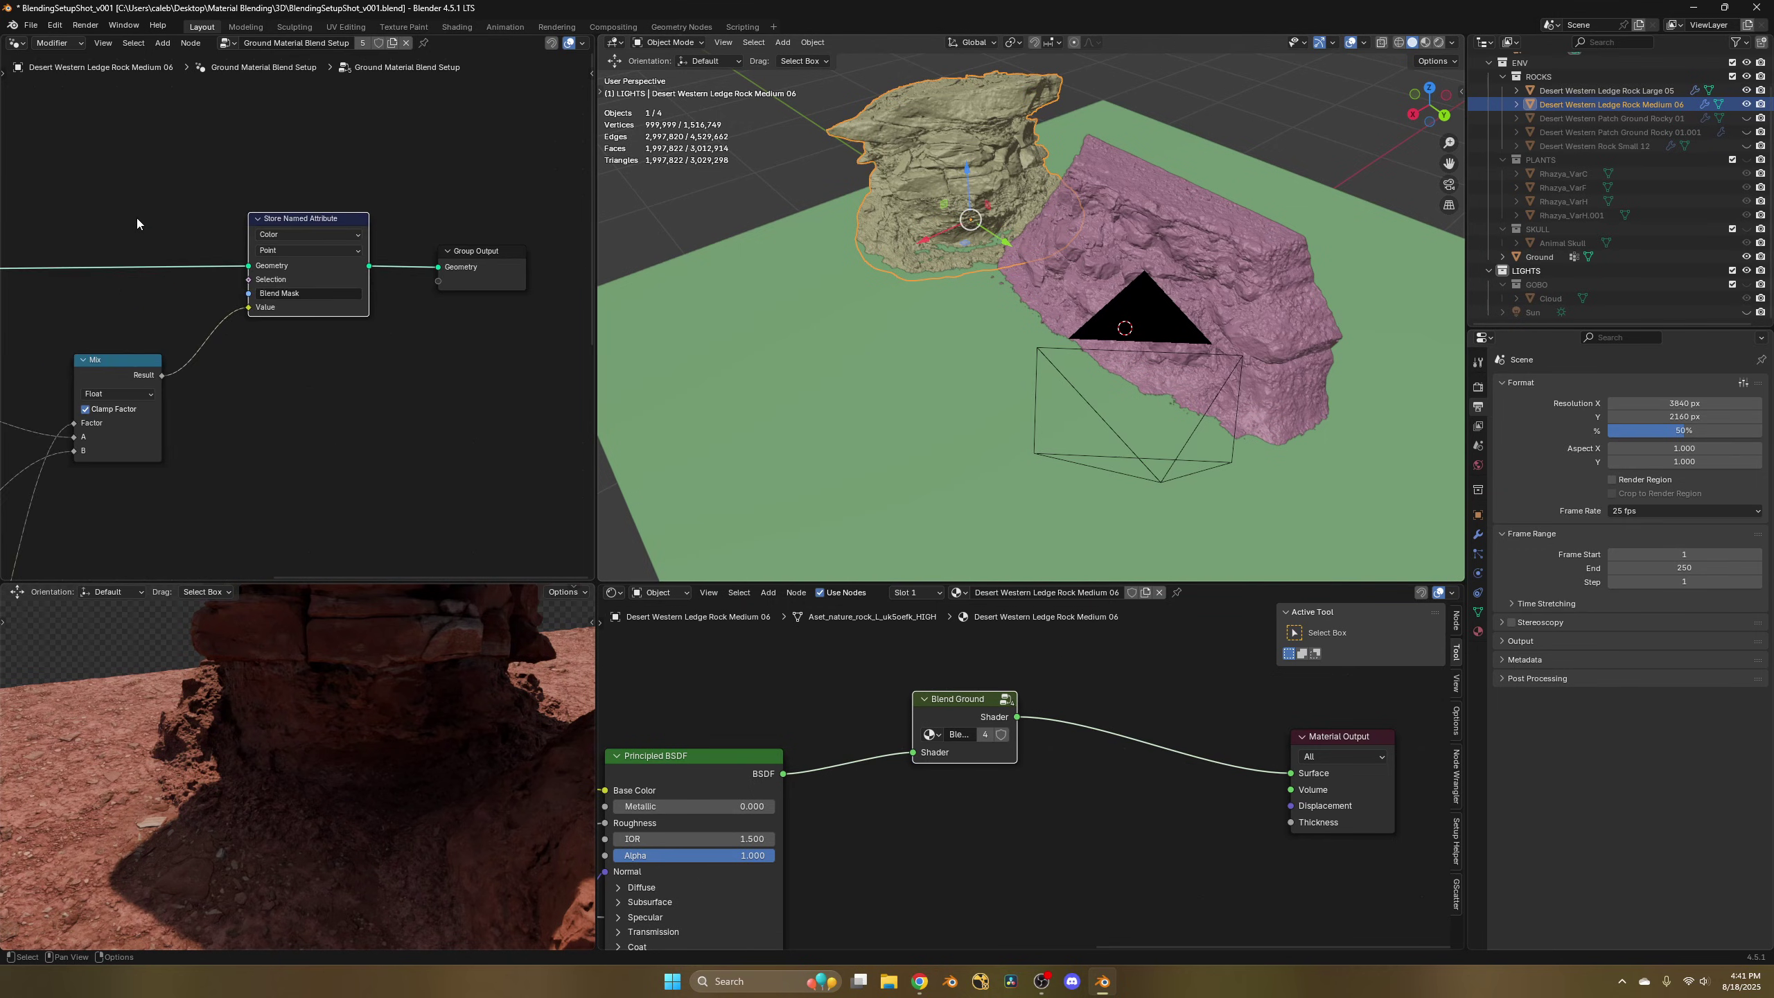
click(394, 44)
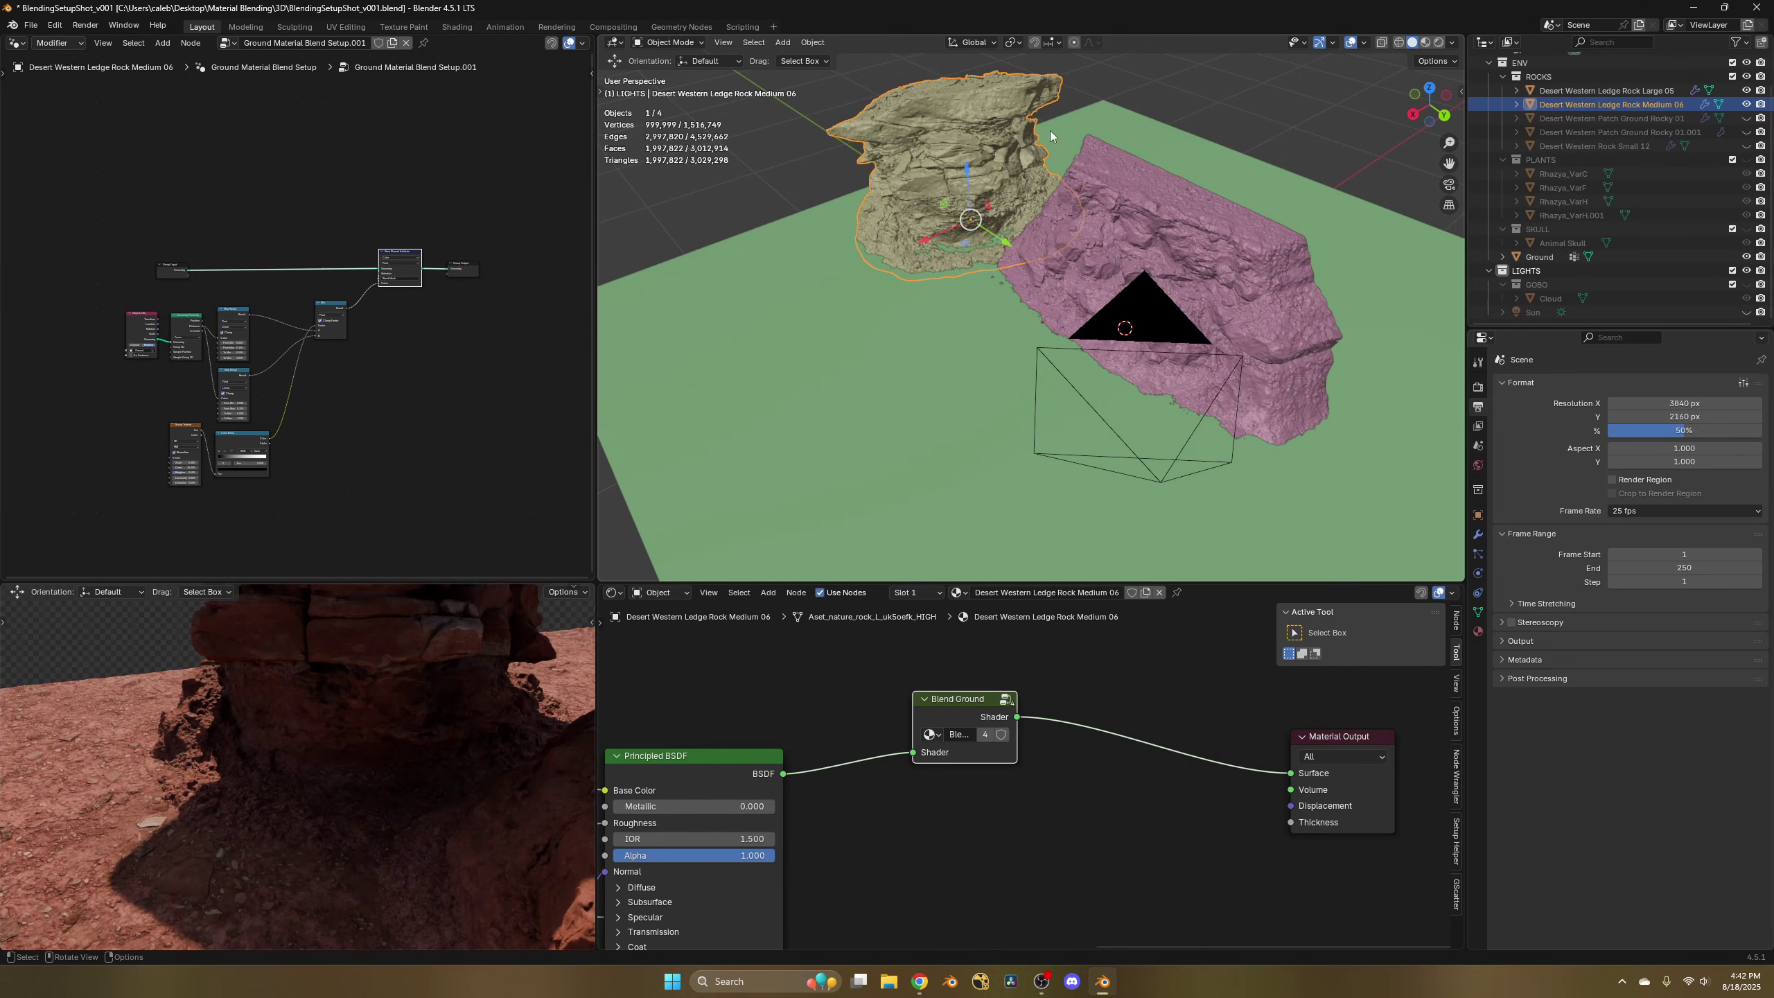
key(ctrl+z)
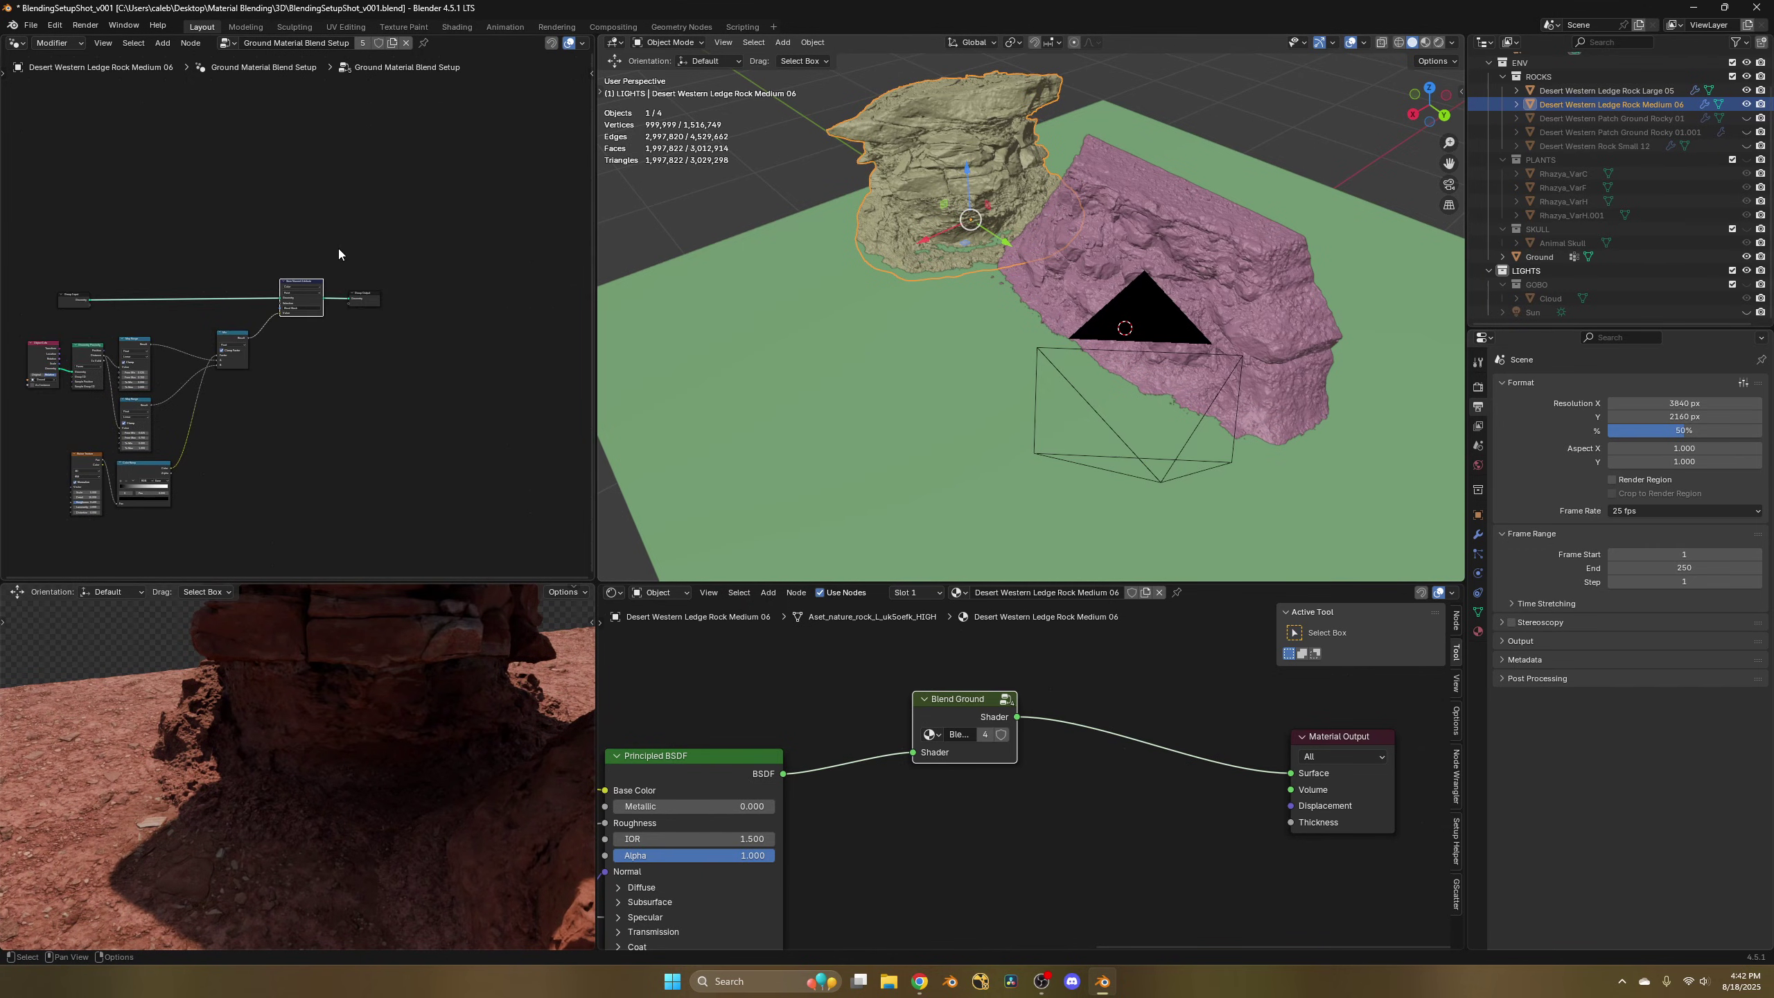
key(Home)
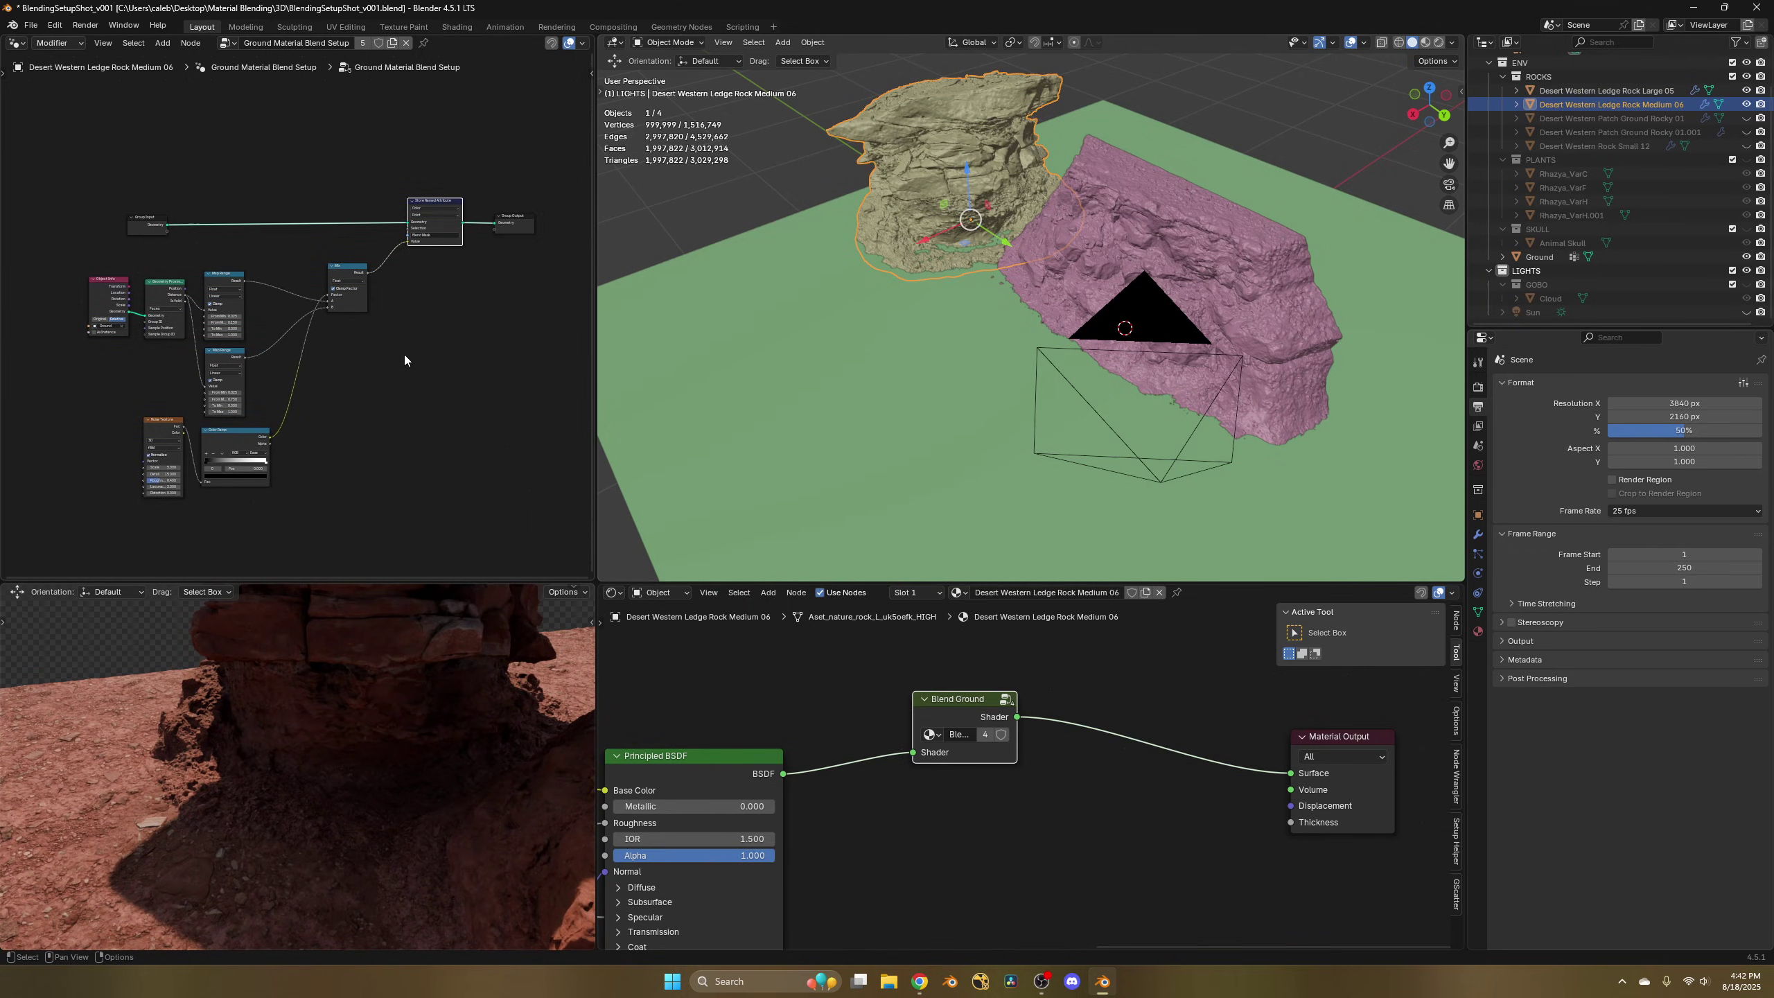
Widen and reposition the medium rock's Blend Ground node, and open the group to view its internal nodes.
scroll(380, 750, down, 6)
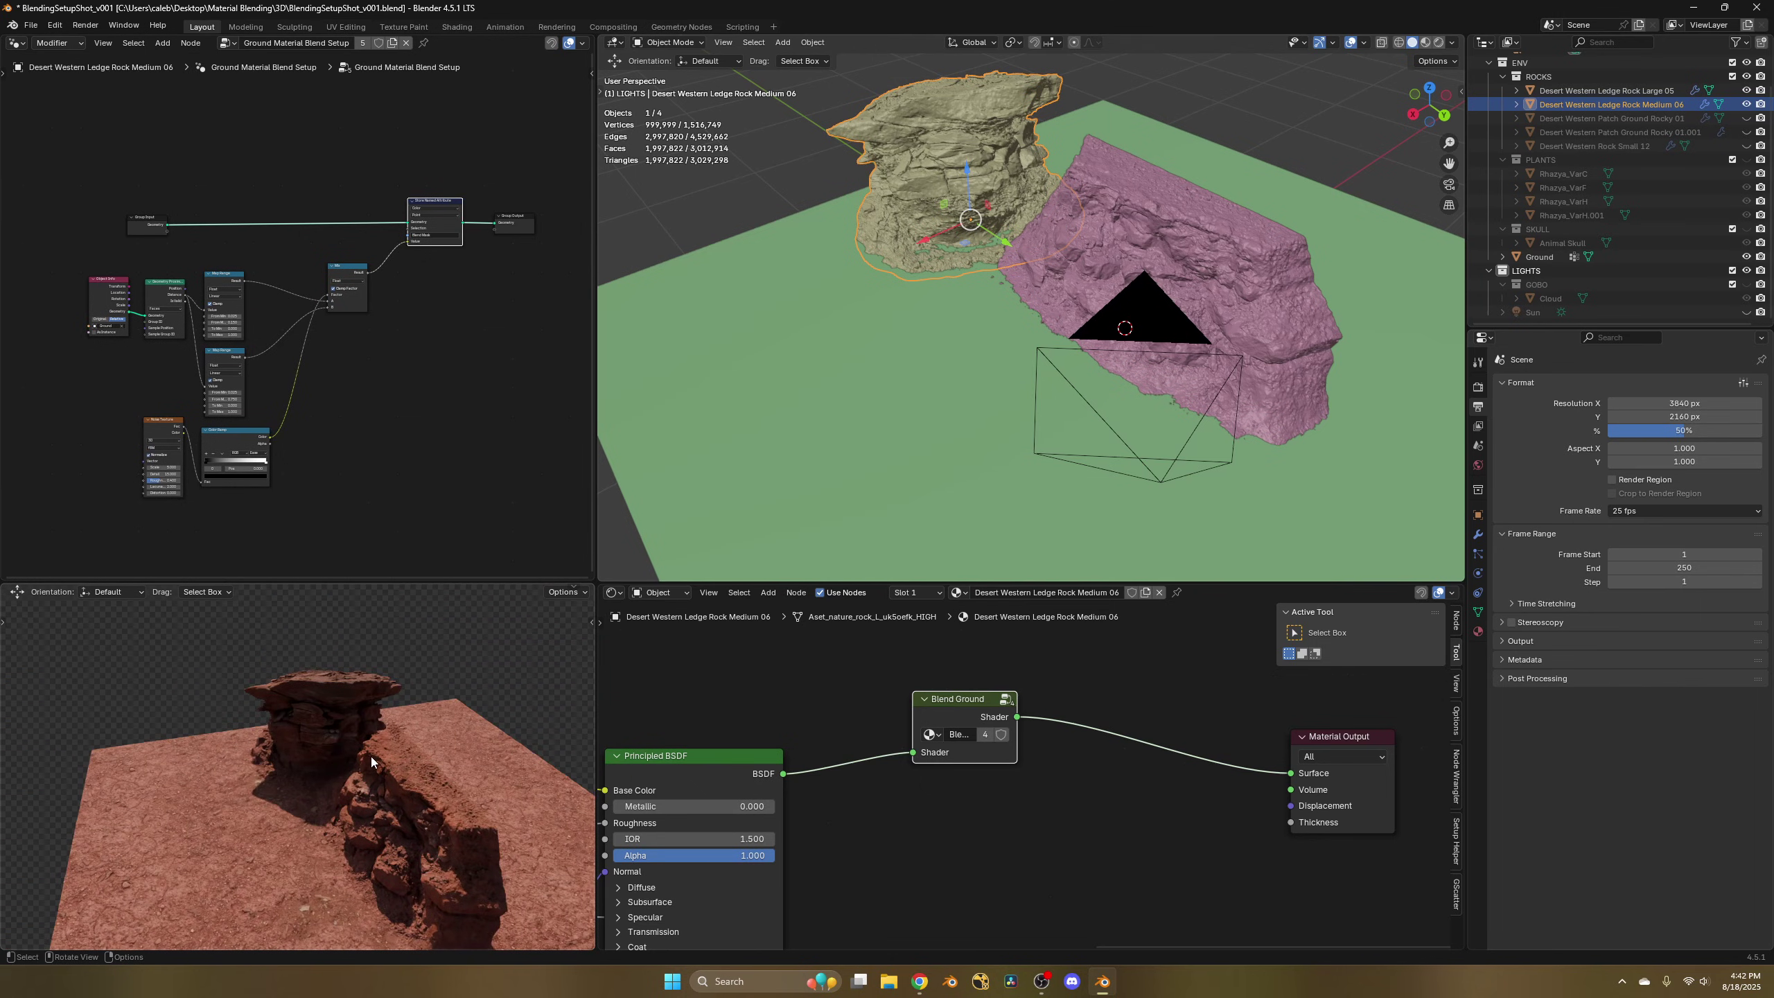
key(KP_0)
drag(913, 726, 829, 722)
drag(897, 705, 957, 732)
click(1055, 743)
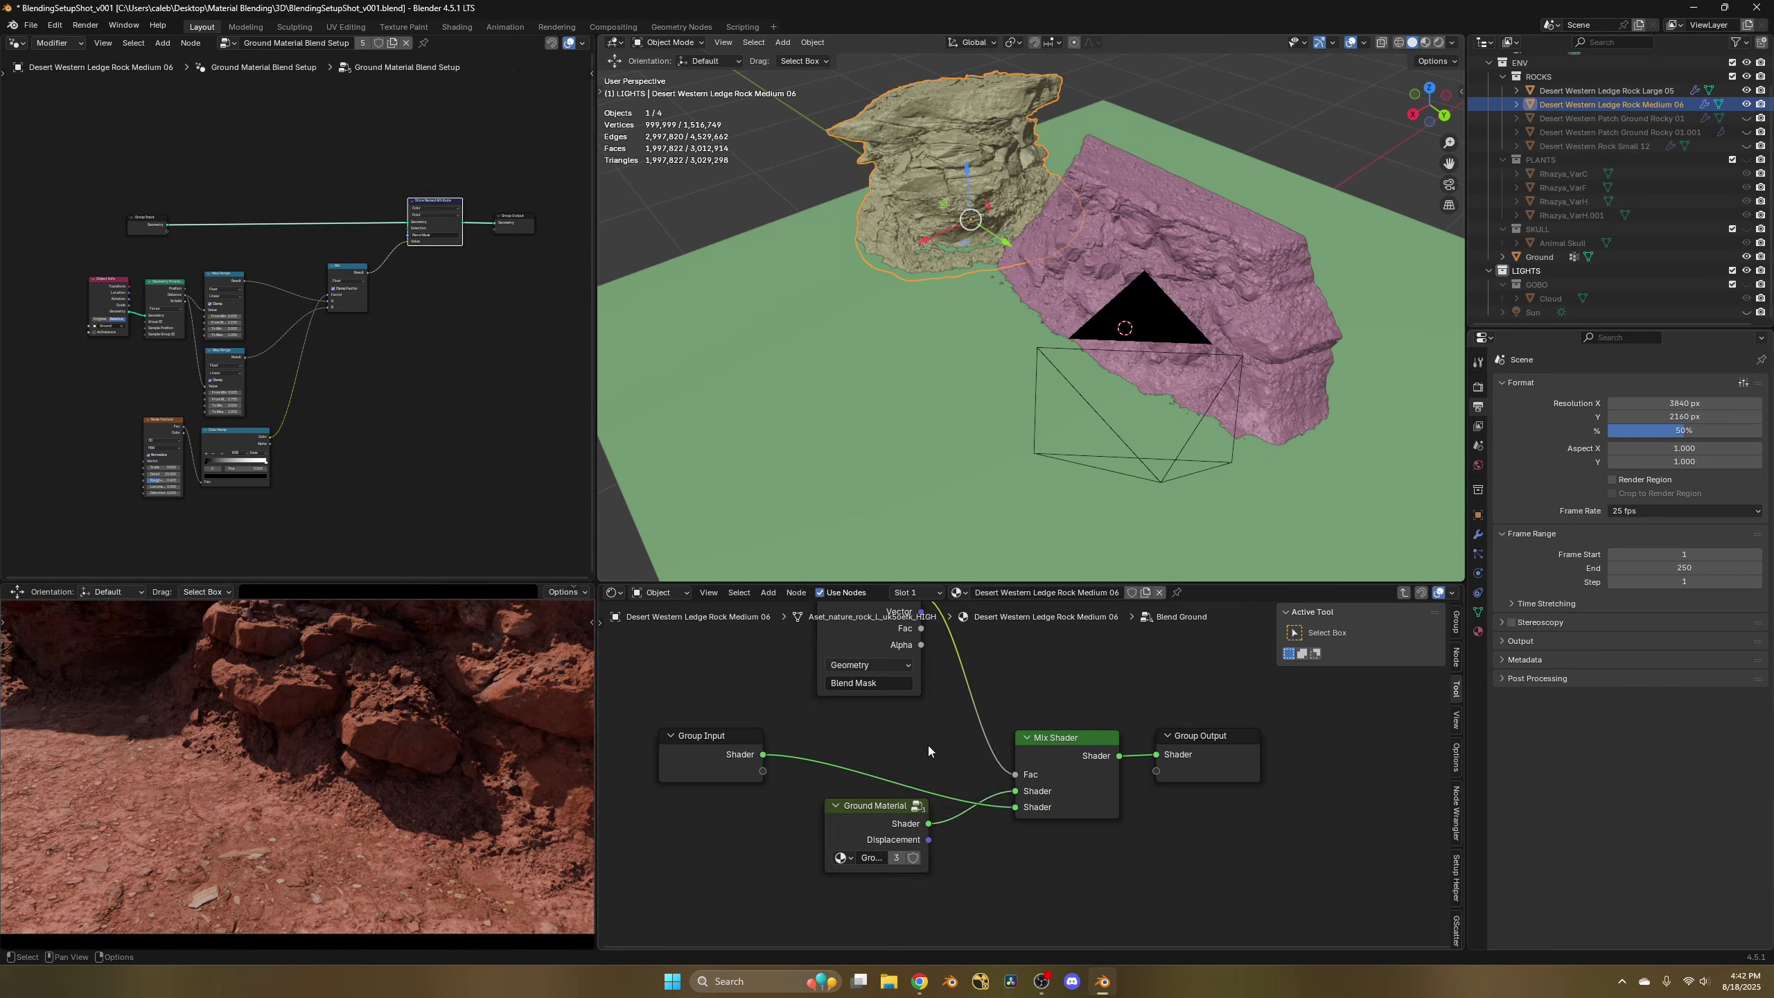
middle_drag(929, 746, 885, 816)
middle_drag(878, 878, 857, 797)
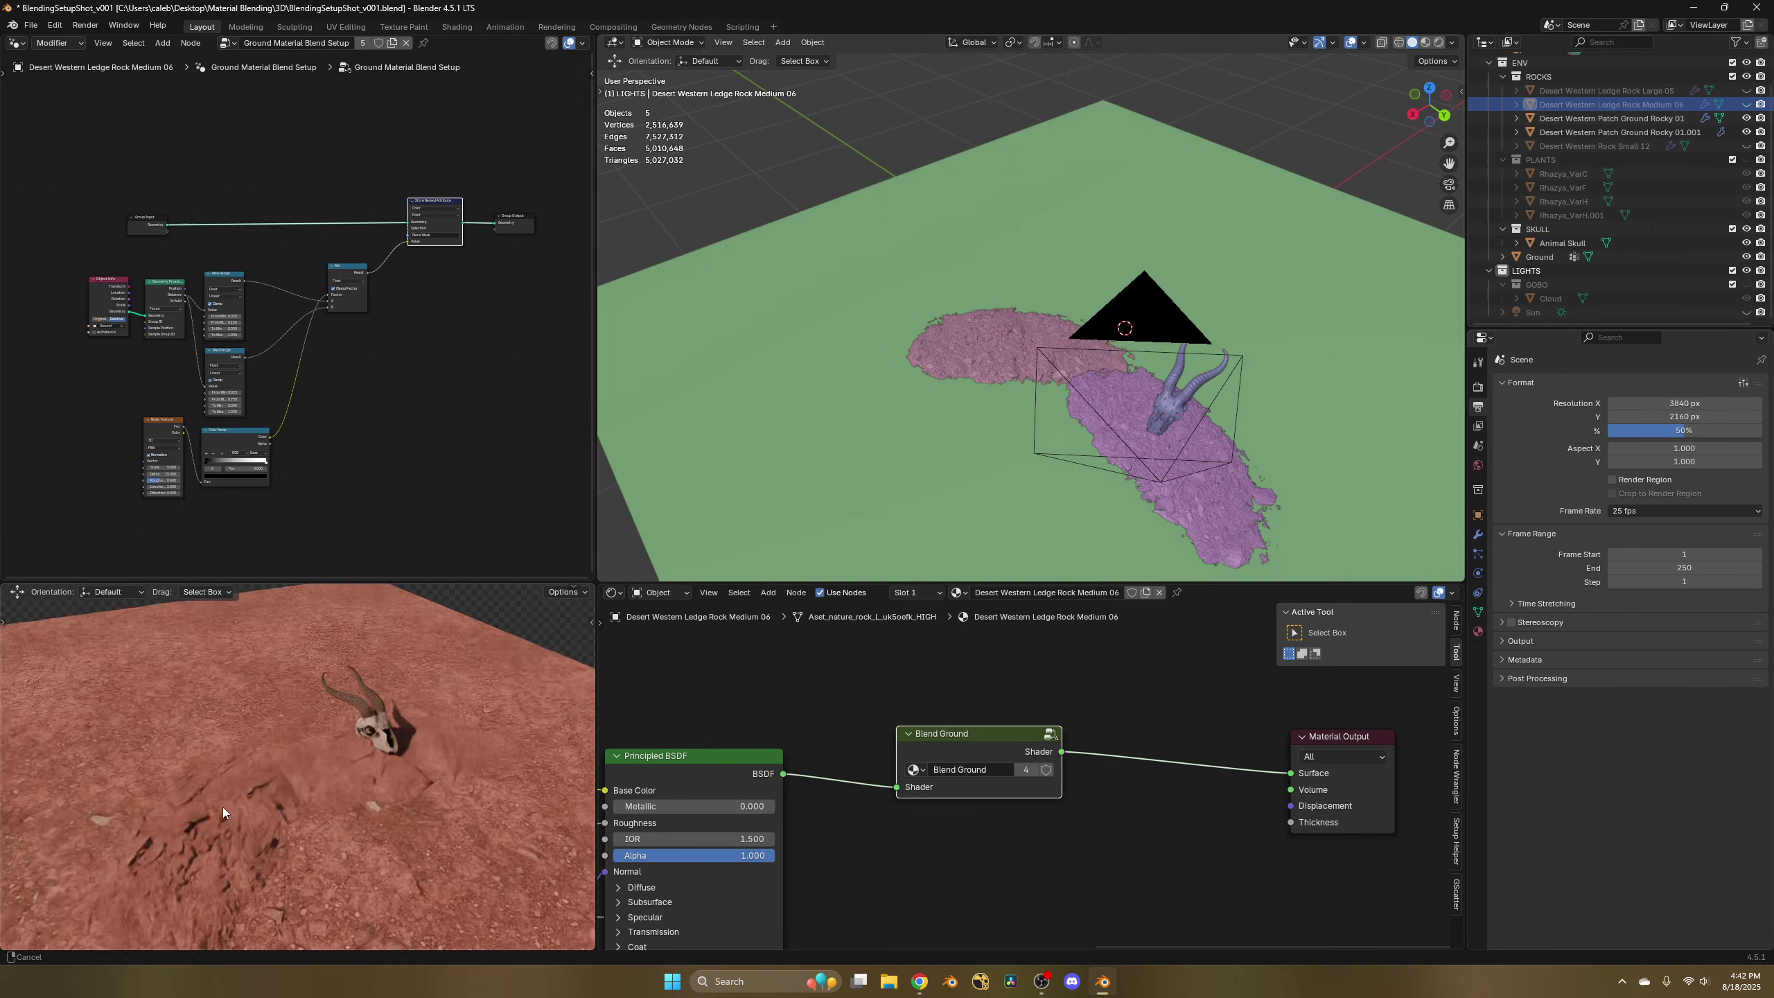
Select the animal skull and examine how its material mixes the Ground Material with the Principled BSDF.
middle_drag(222, 807, 309, 793)
scroll(282, 795, up, 7)
click(361, 724)
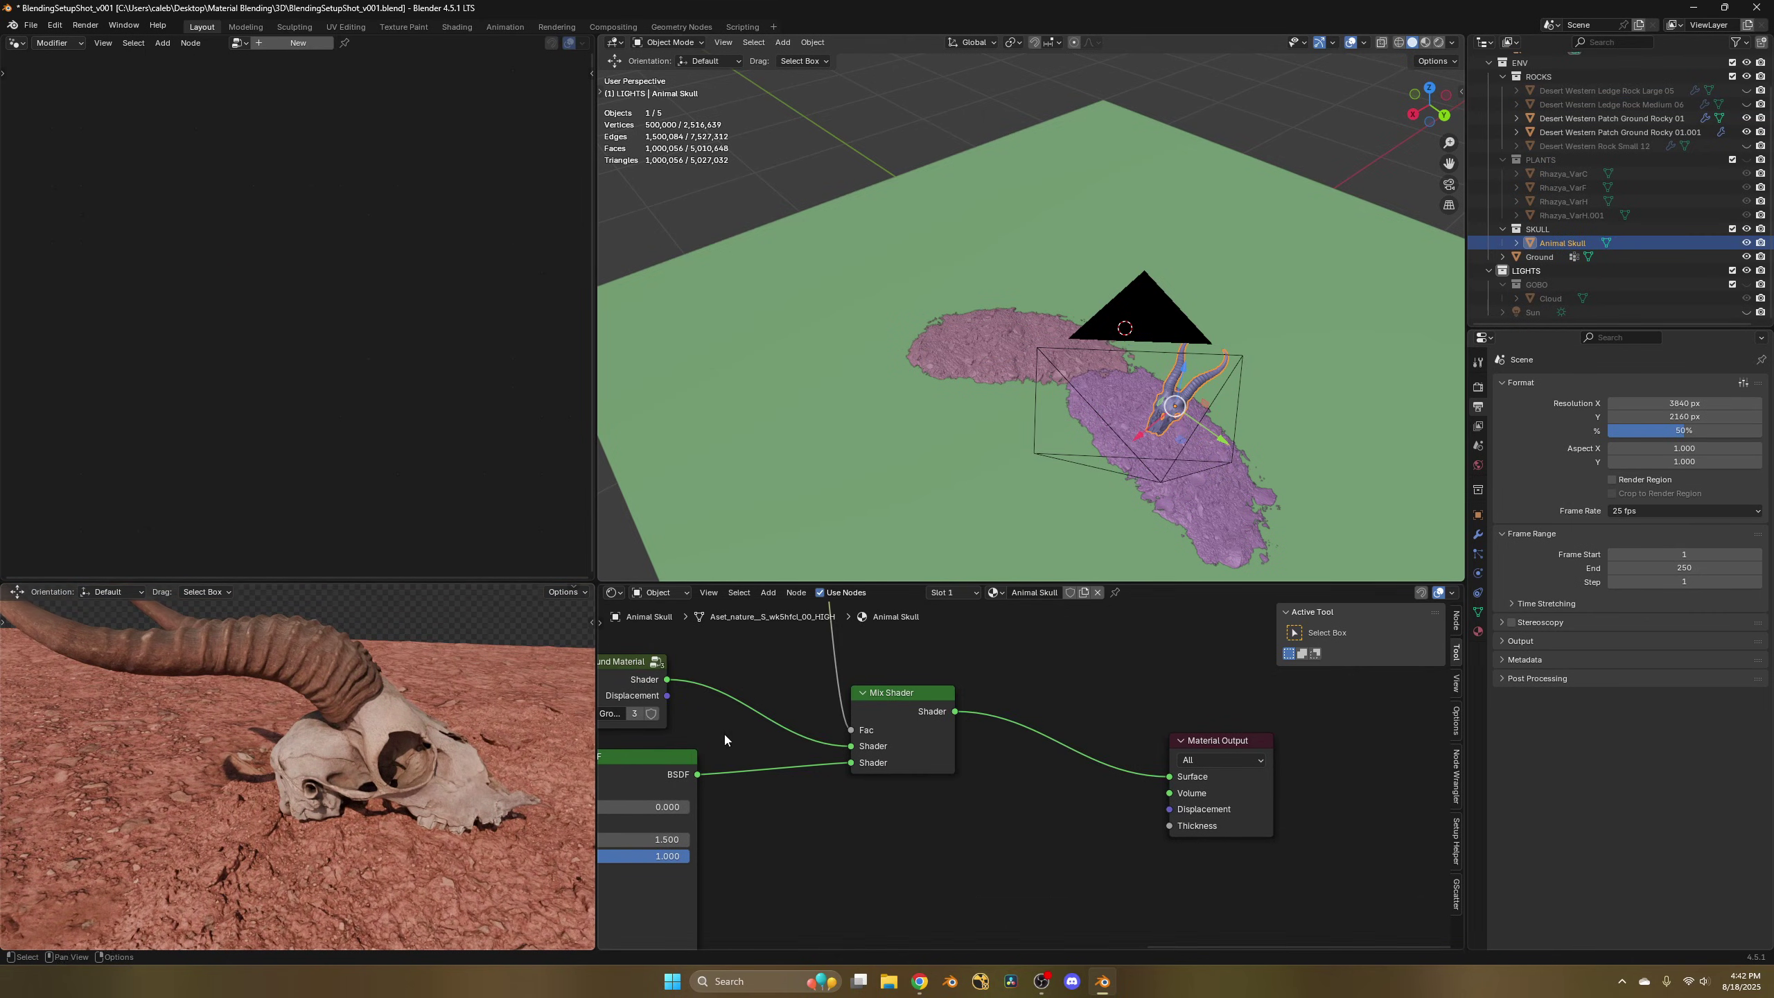
scroll(959, 738, down, 12)
middle_drag(936, 713, 1005, 796)
scroll(922, 807, up, 10)
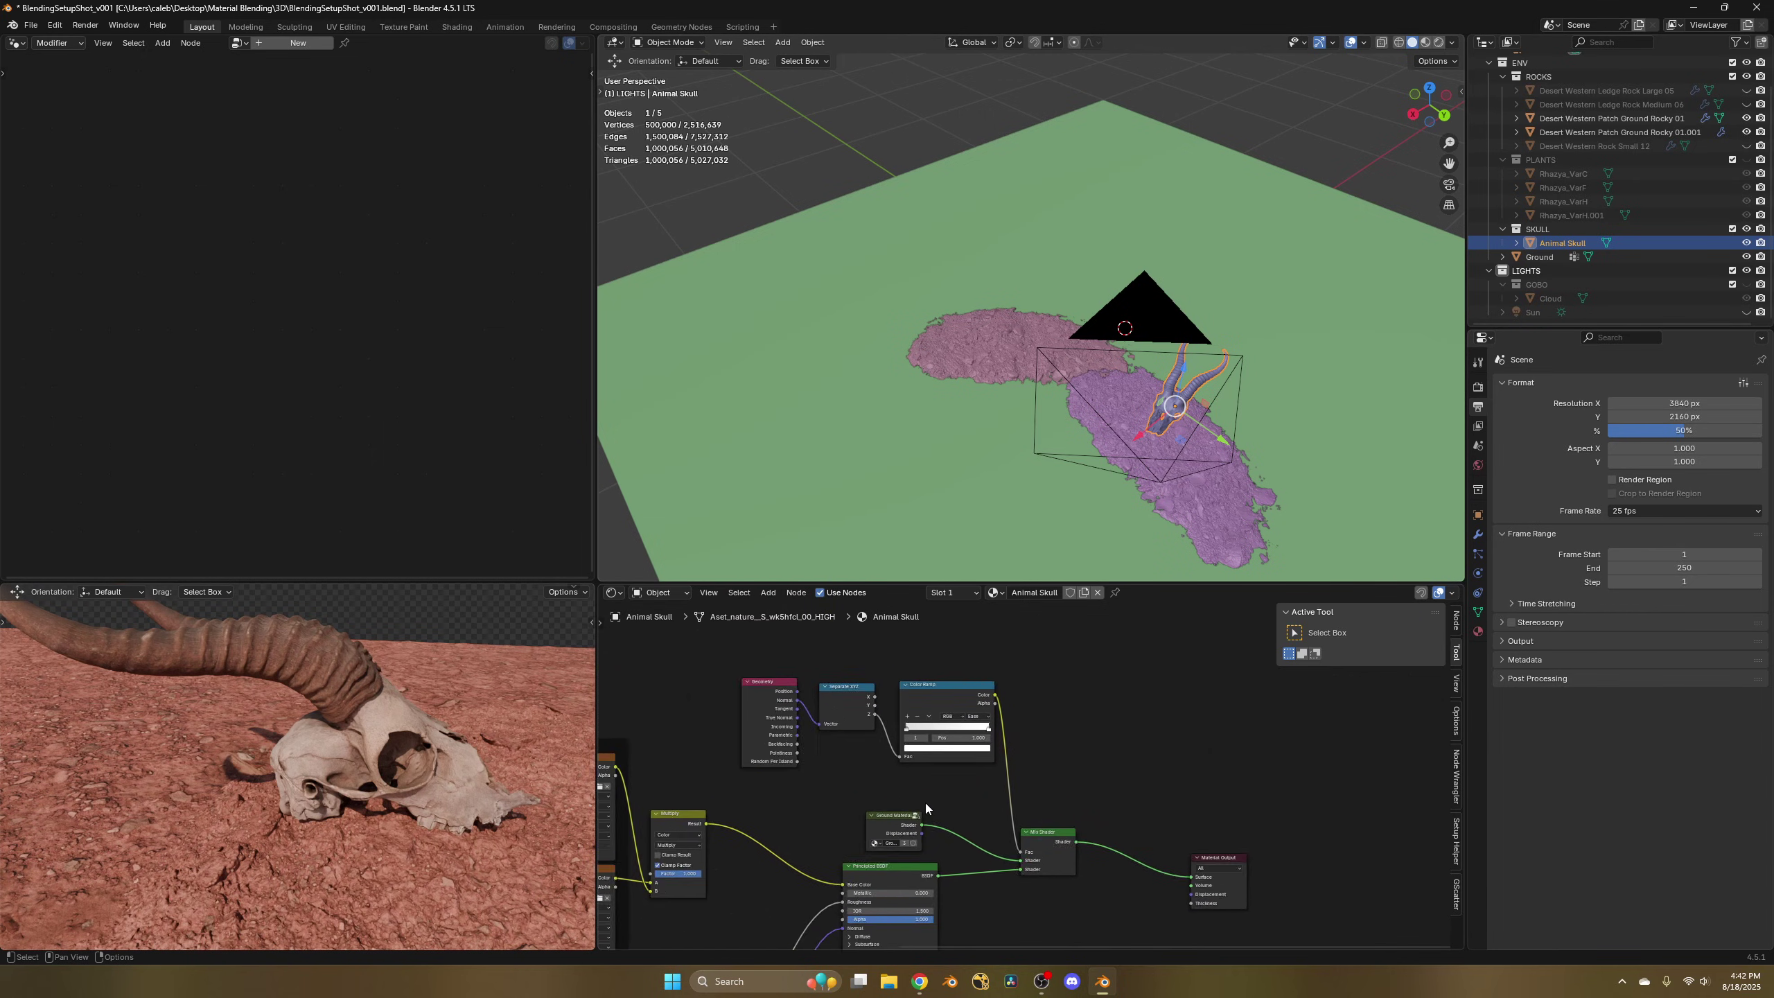
middle_drag(883, 840, 903, 771)
mouse_move(814, 778)
mouse_down()
mouse_move(878, 771)
mouse_move(817, 769)
mouse_up()
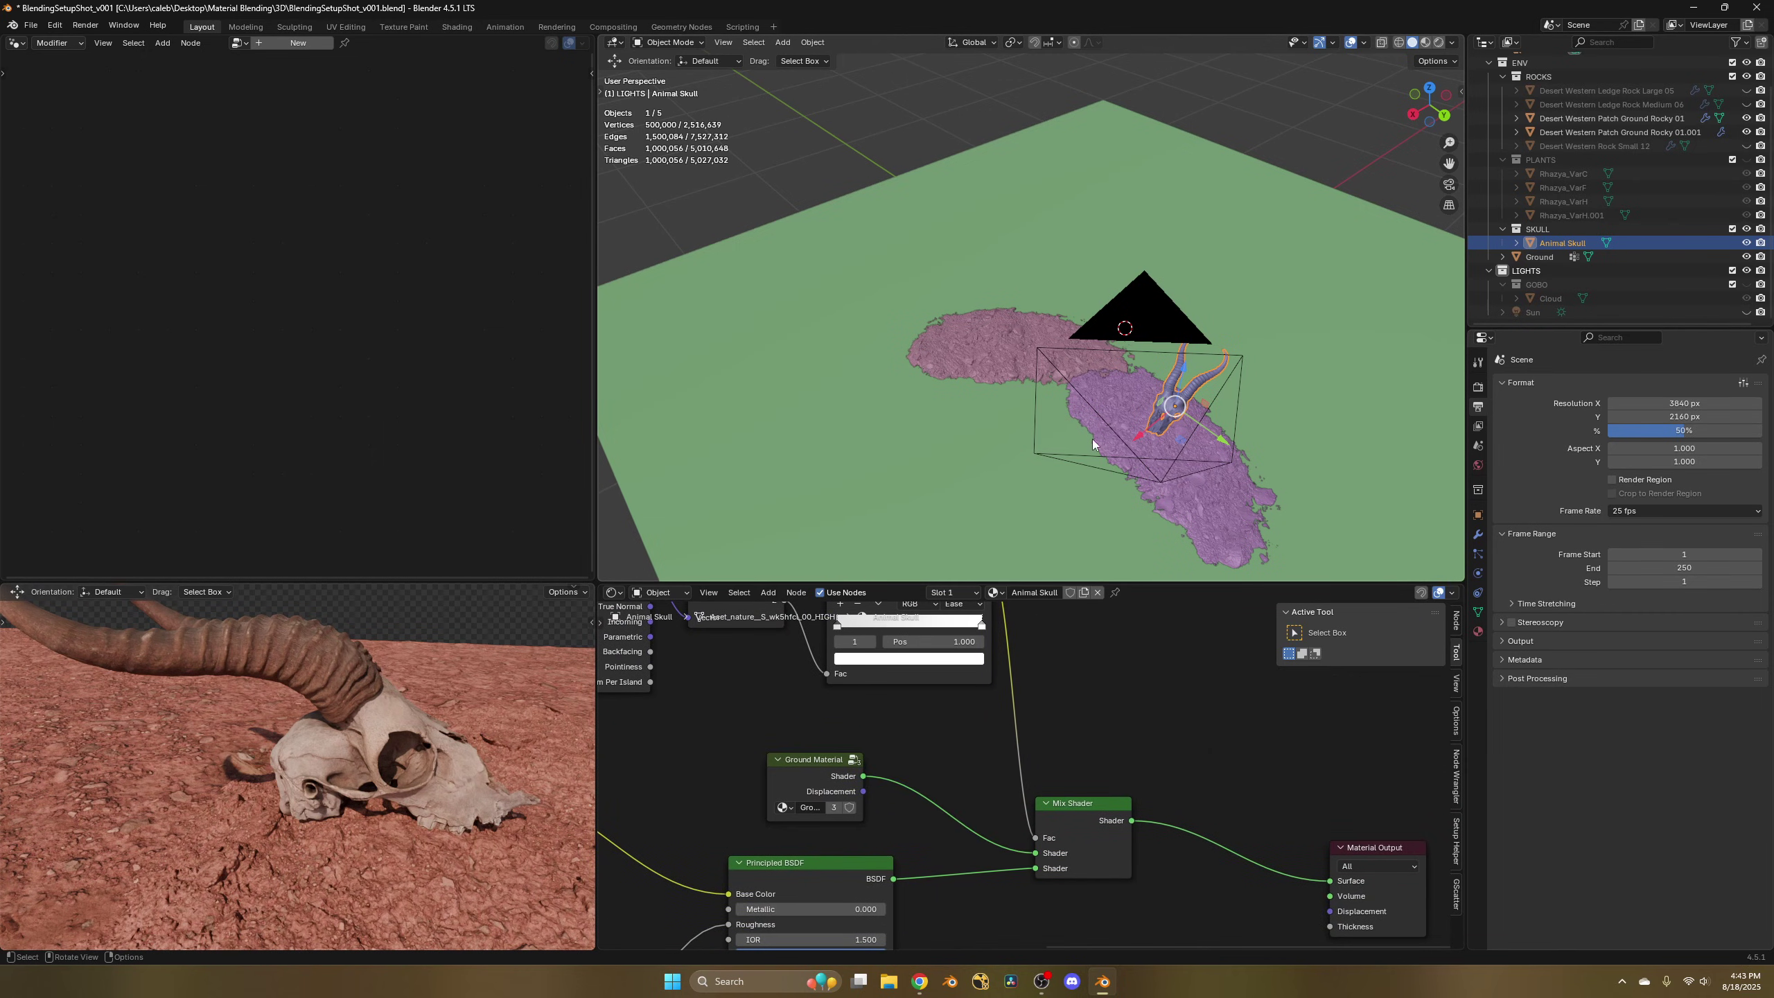
Examine how the Ground Material and Principled BSDF combine in the Mix Shader, comparing the node links with the rendered skull.
scroll(979, 740, down, 2)
scroll(978, 740, down, 1)
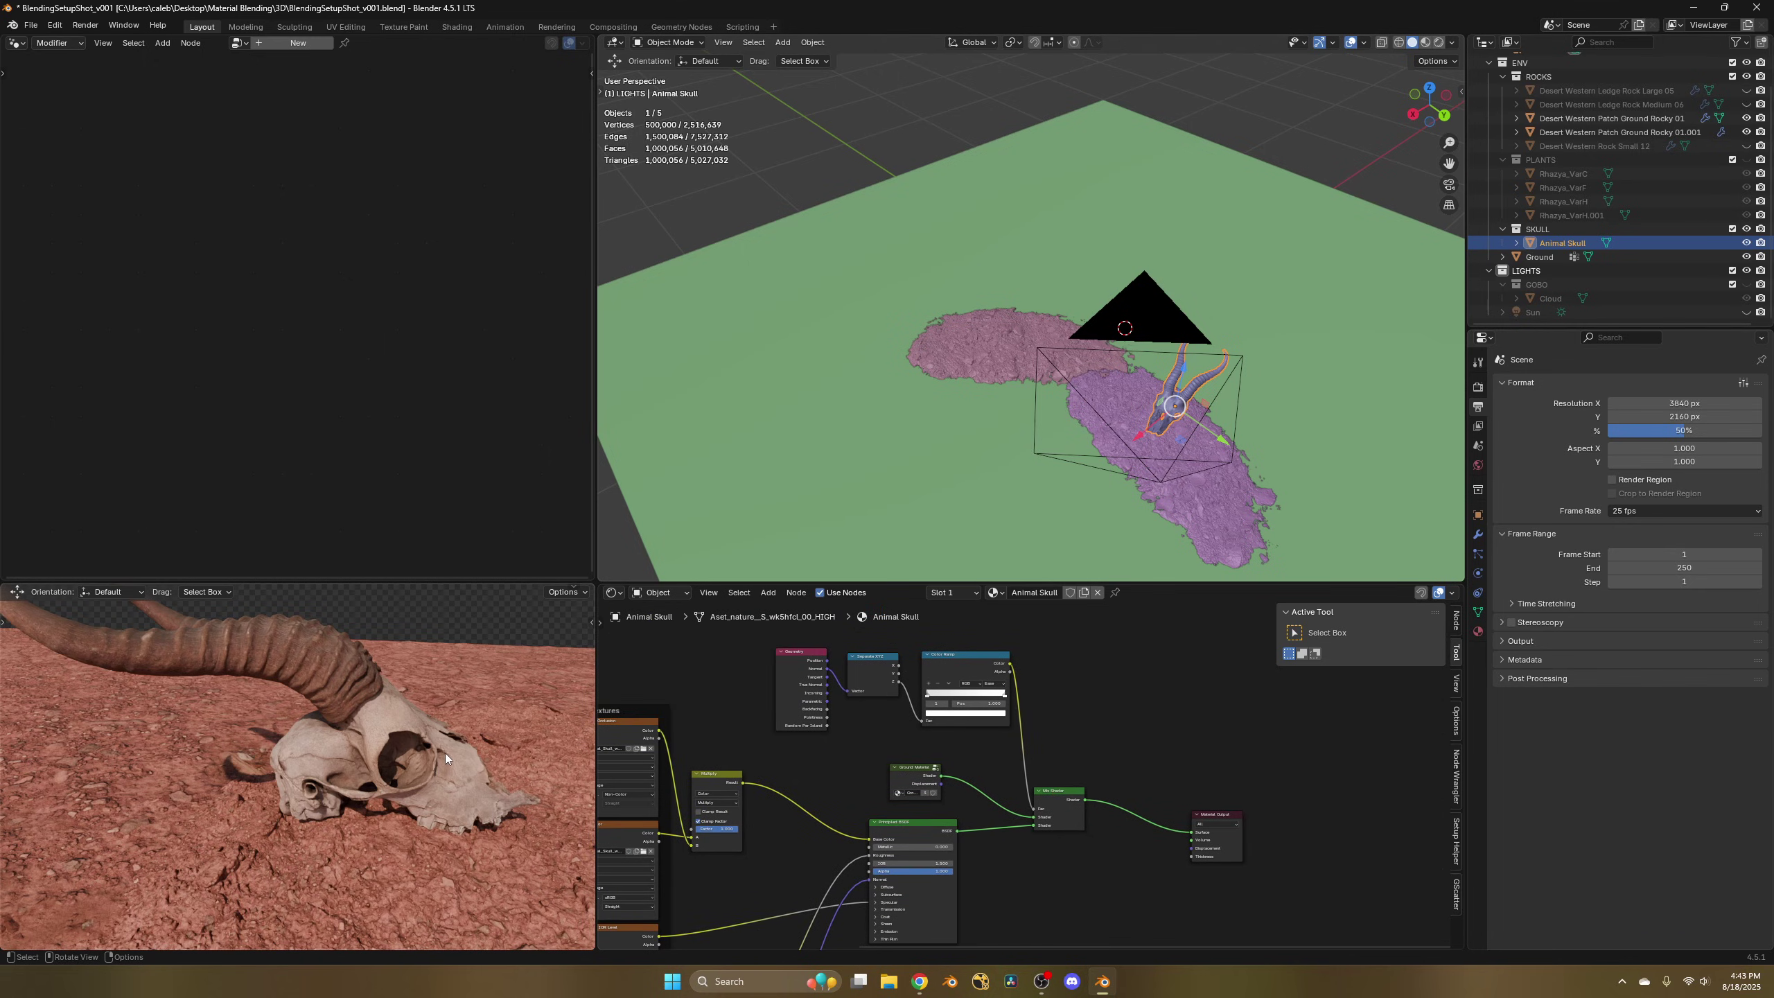
middle_drag(441, 751, 375, 762)
scroll(920, 765, up, 4)
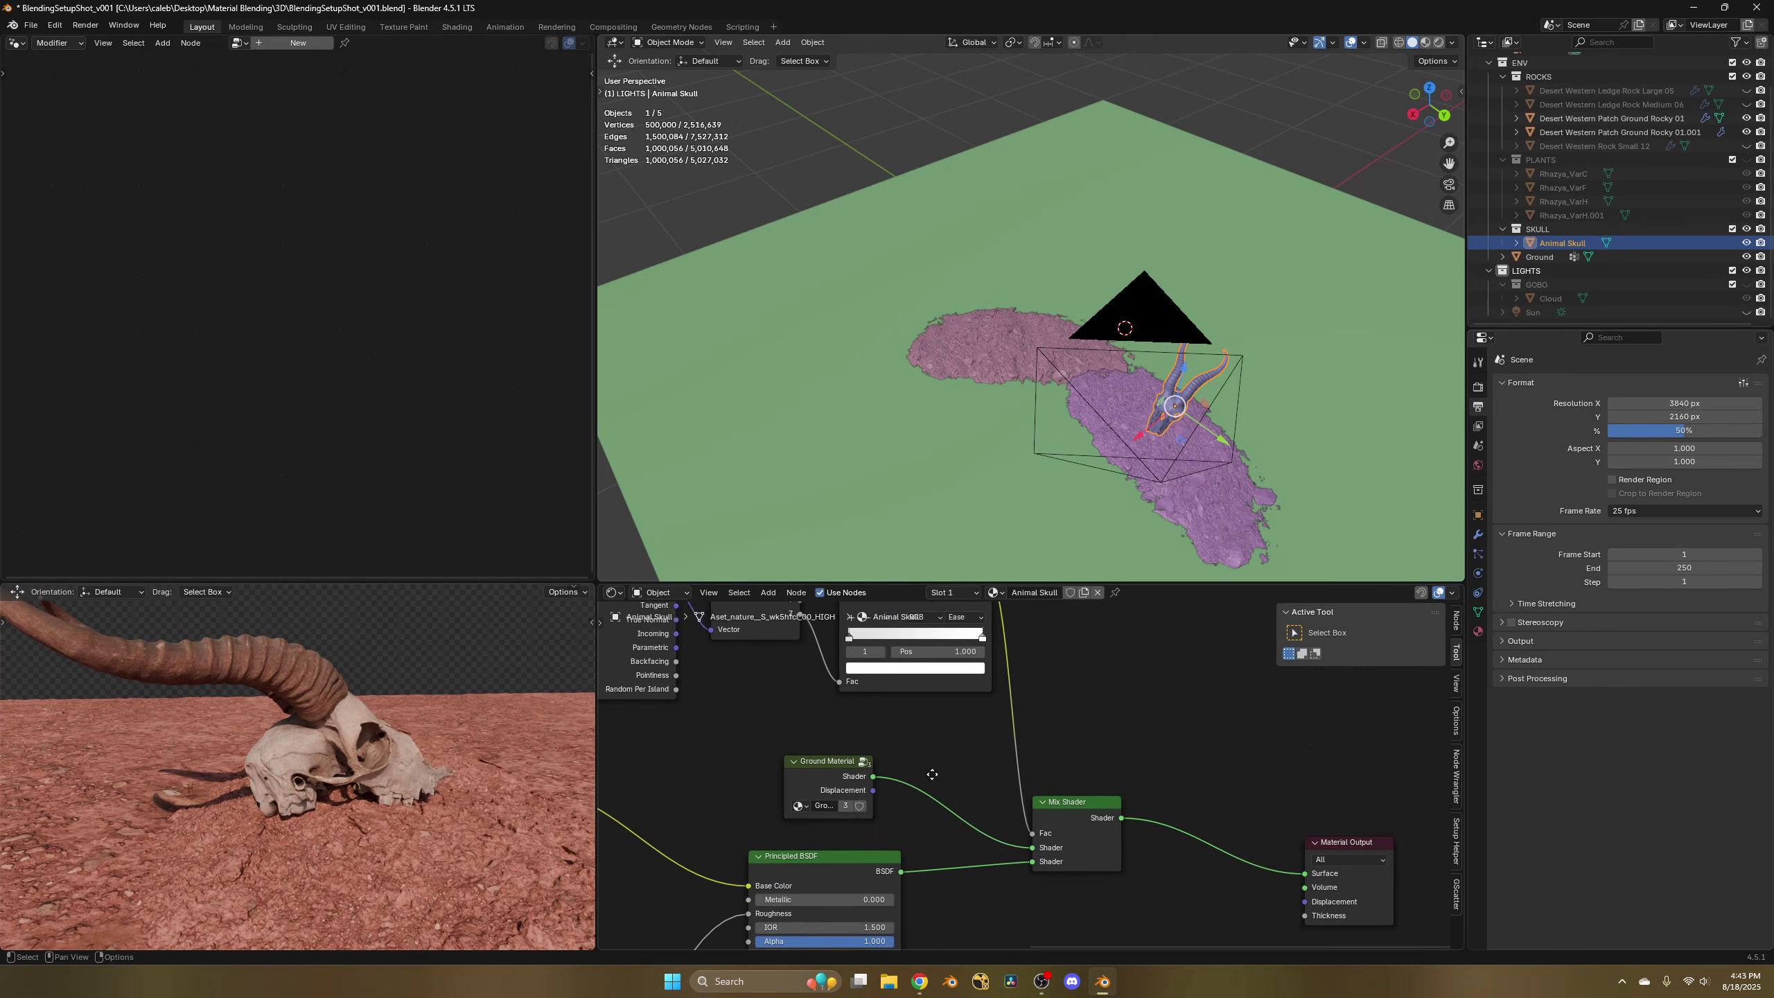
drag(942, 768, 1215, 779)
mouse_move(361, 716)
middle_down()
mouse_move(307, 744)
mouse_move(335, 725)
middle_up()
drag(811, 779, 942, 768)
drag(1031, 725, 1212, 773)
middle_drag(820, 758, 889, 846)
mouse_move(291, 802)
middle_down()
mouse_move(403, 738)
mouse_move(285, 779)
mouse_move(305, 799)
middle_up()
Examine the skull surface closely along with the Geometry, Separate XYZ and Color Ramp nodes that drive the Mix Shader's factor.
scroll(387, 747, up, 3)
scroll(366, 765, down, 2)
scroll(366, 765, down, 5)
scroll(381, 746, down, 5)
scroll(844, 722, down, 11)
middle_drag(847, 725, 906, 773)
scroll(907, 774, up, 10)
scroll(915, 774, up, 1)
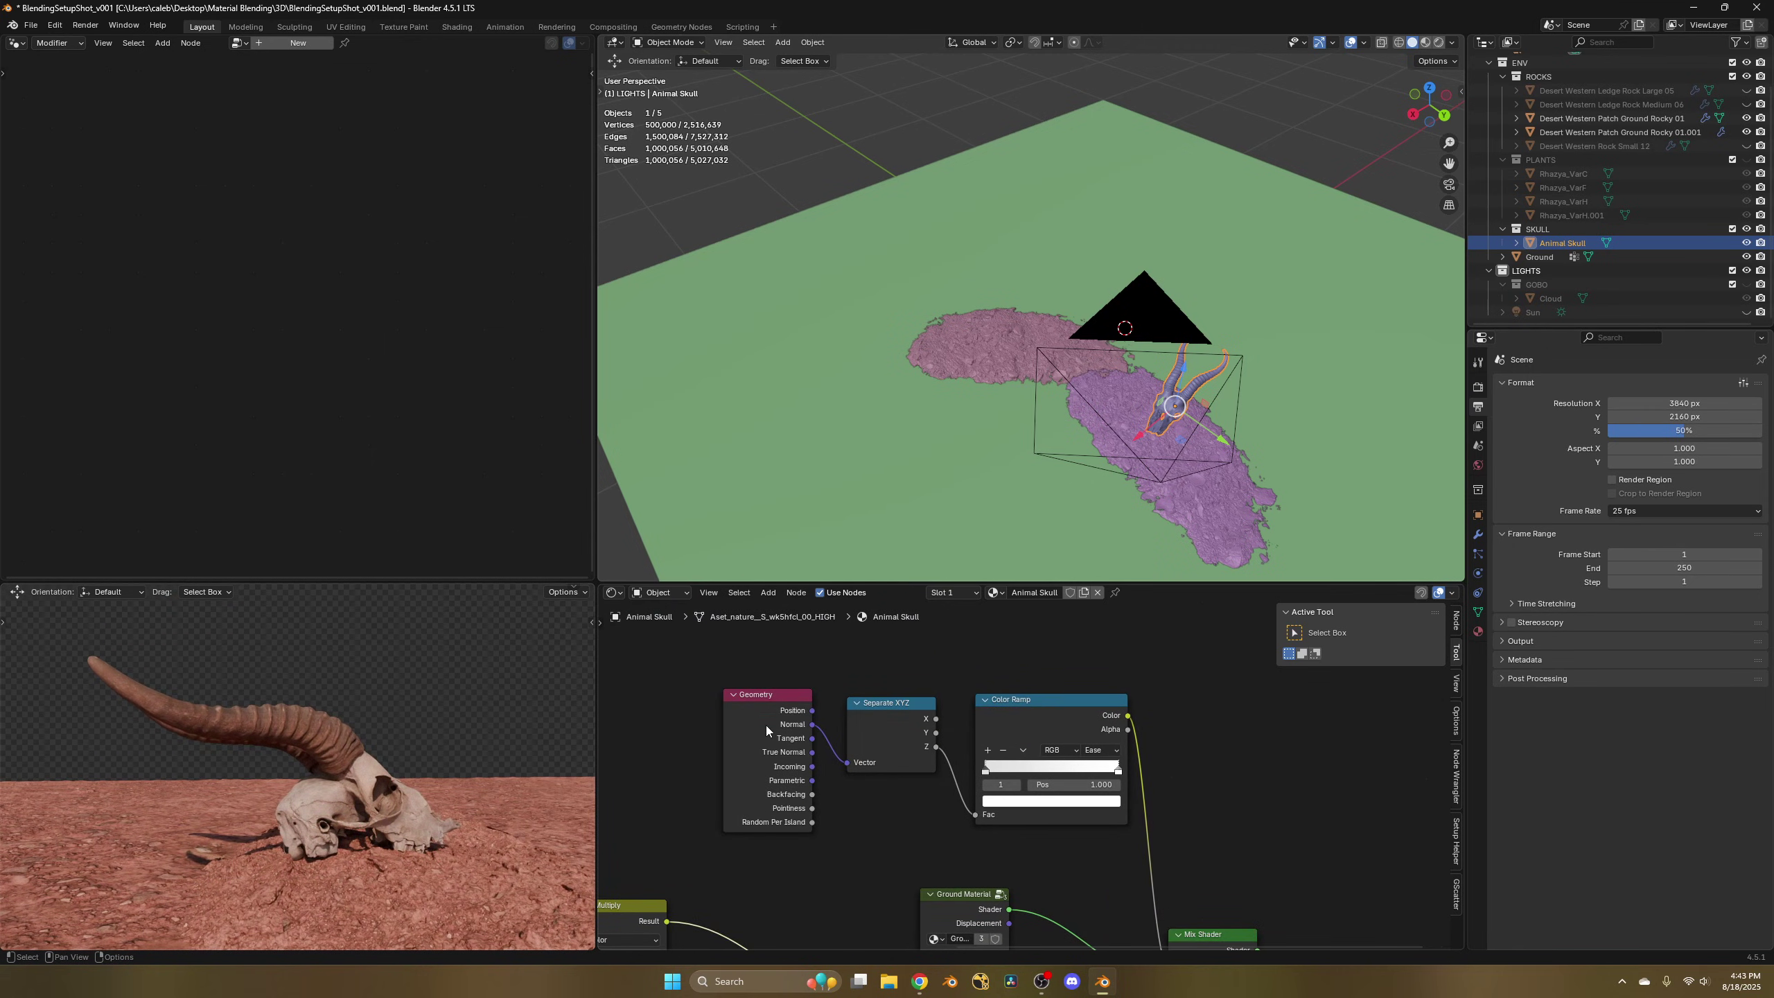
Preview the Separate XYZ node's Z output on the animal skull and inspect the resulting mask.
ctrl+shift+click(896, 726)
ctrl+shift+click(891, 723)
ctrl+shift+click(891, 722)
mouse_move(341, 749)
middle_down()
mouse_move(278, 826)
mouse_move(332, 759)
middle_up()
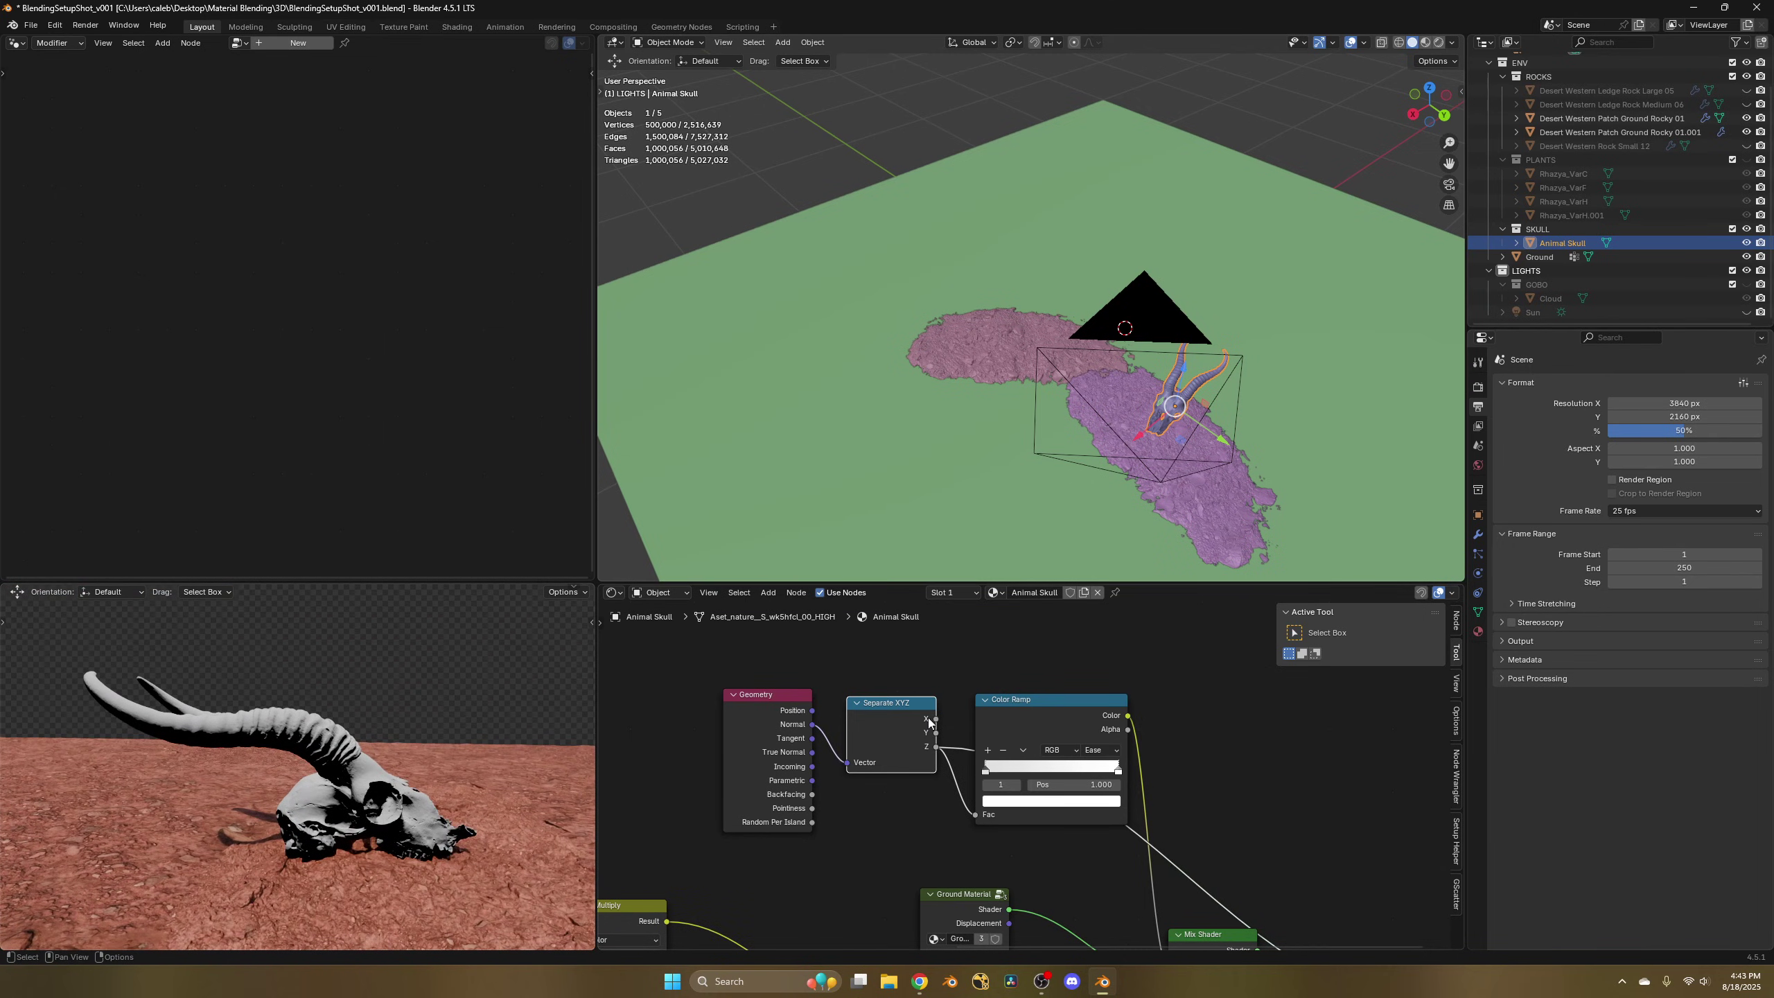
Preview the Color Ramp's output on the animal skull and inspect the mask up close.
ctrl+shift+click(1016, 716)
scroll(402, 804, up, 3)
middle_drag(402, 804, 365, 791)
scroll(1068, 874, up, 2)
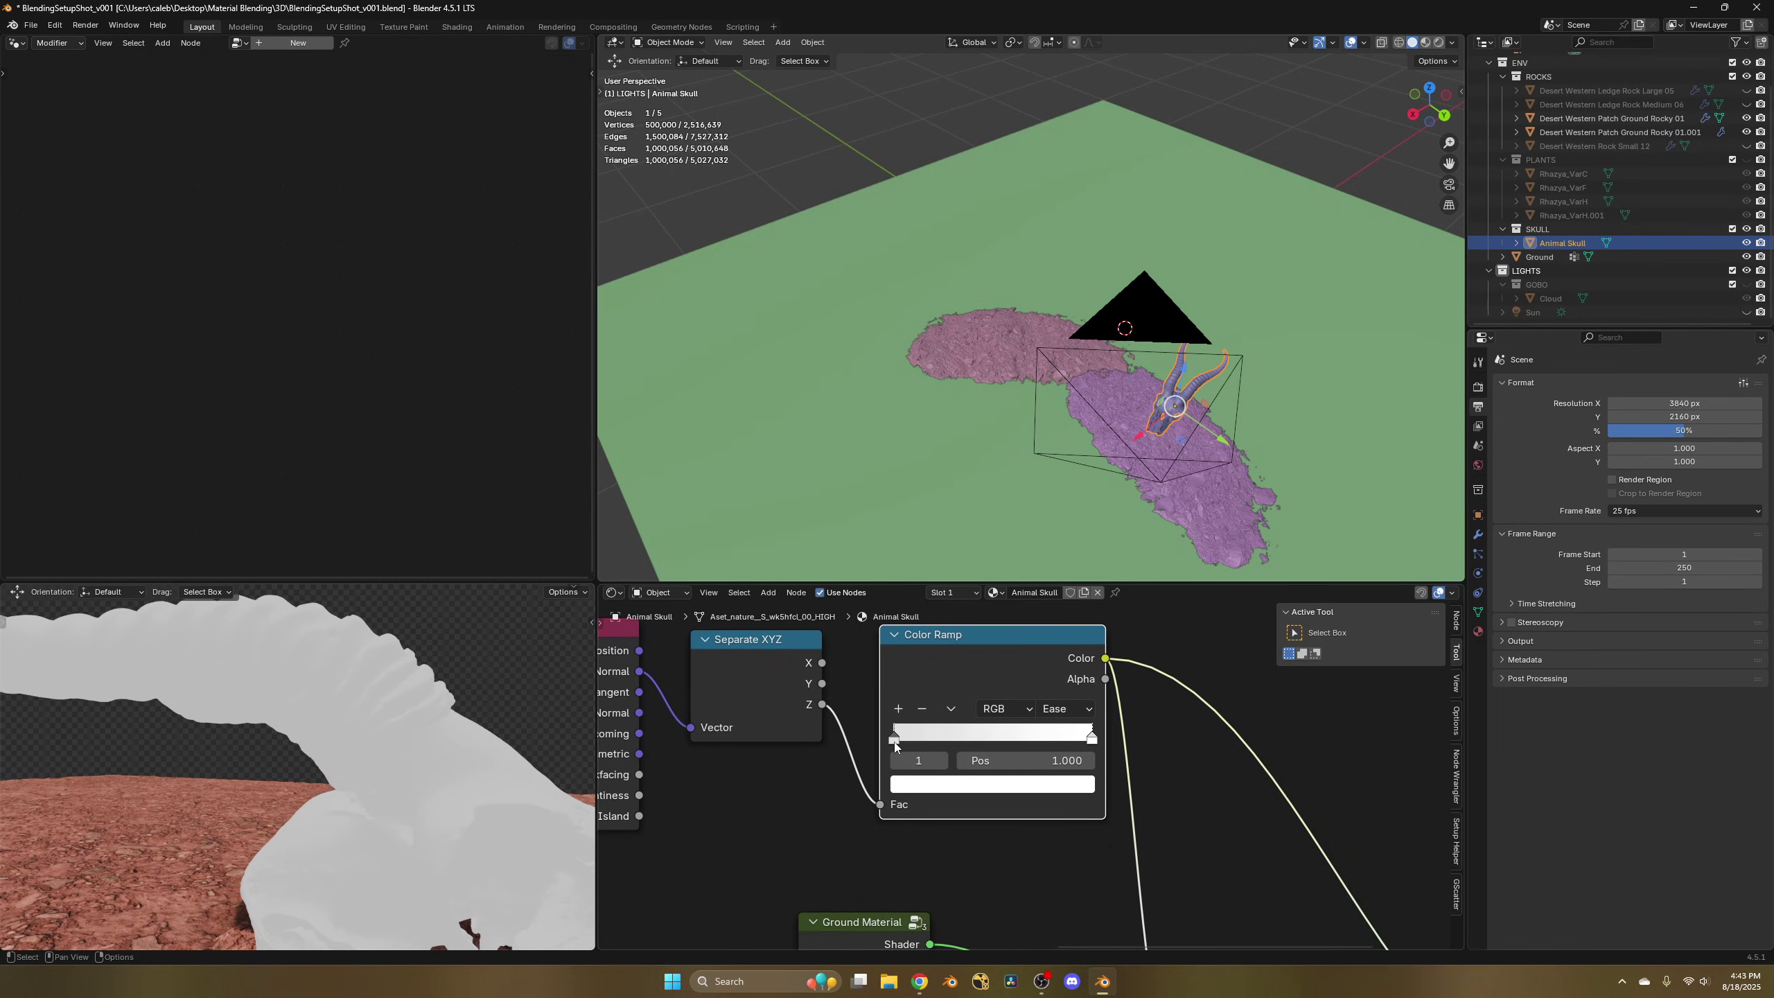
Try lowering the brightness of the Color Ramp's first stop, and undo the change.
click(1006, 784)
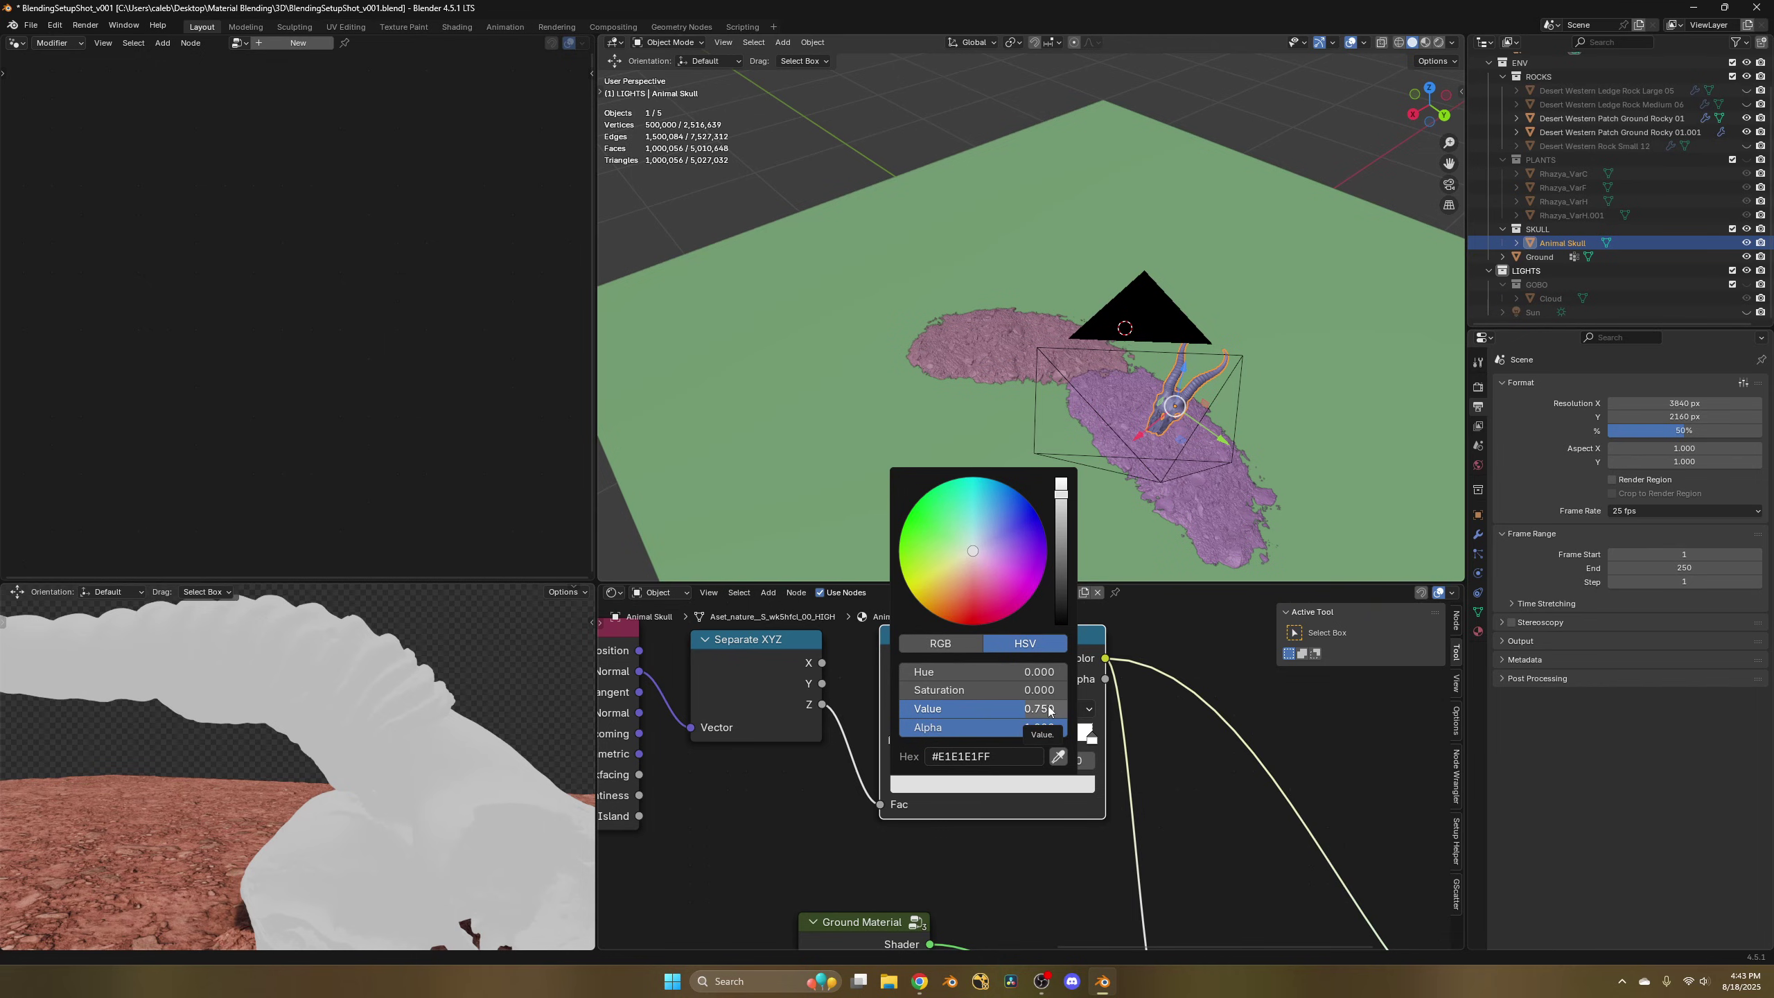
drag(1042, 711, 1000, 711)
scroll(1001, 816, down, 3)
key(ctrl+z)
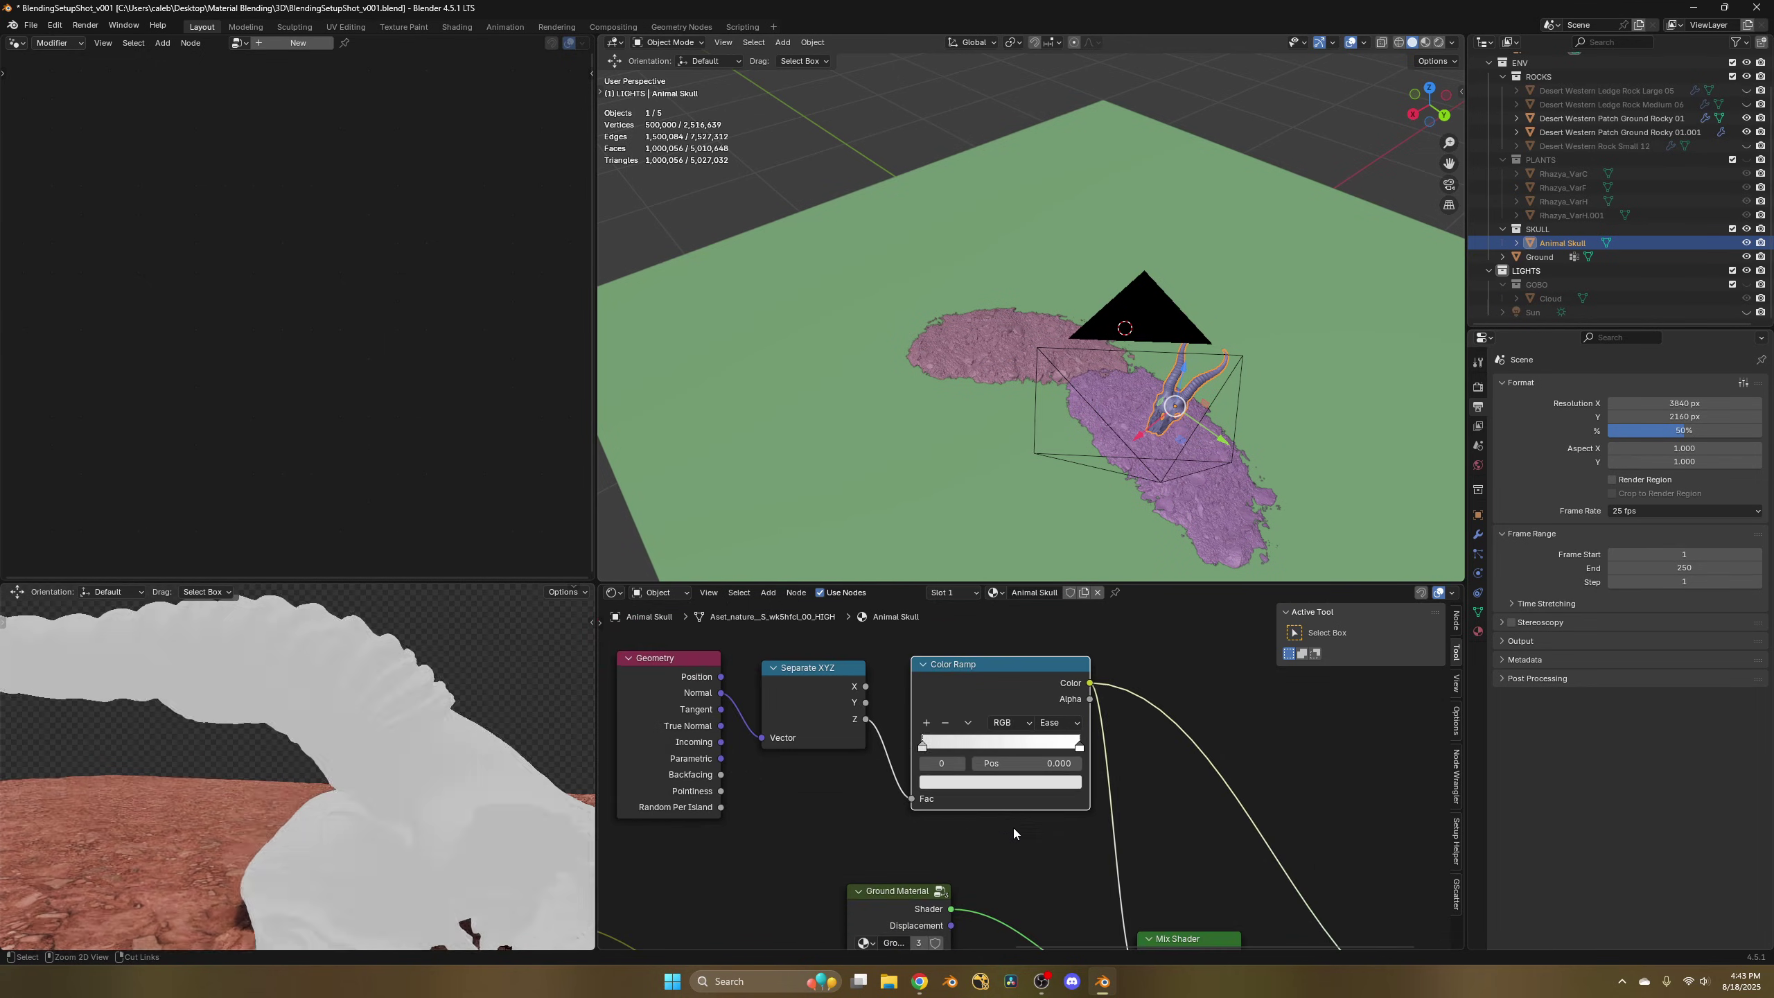
Preview the Mix Shader's output again to bring back the full skull material, and inspect the skull from the front.
middle_drag(1024, 849, 927, 730)
scroll(1023, 779, down, 4)
ctrl+shift+click(1051, 801)
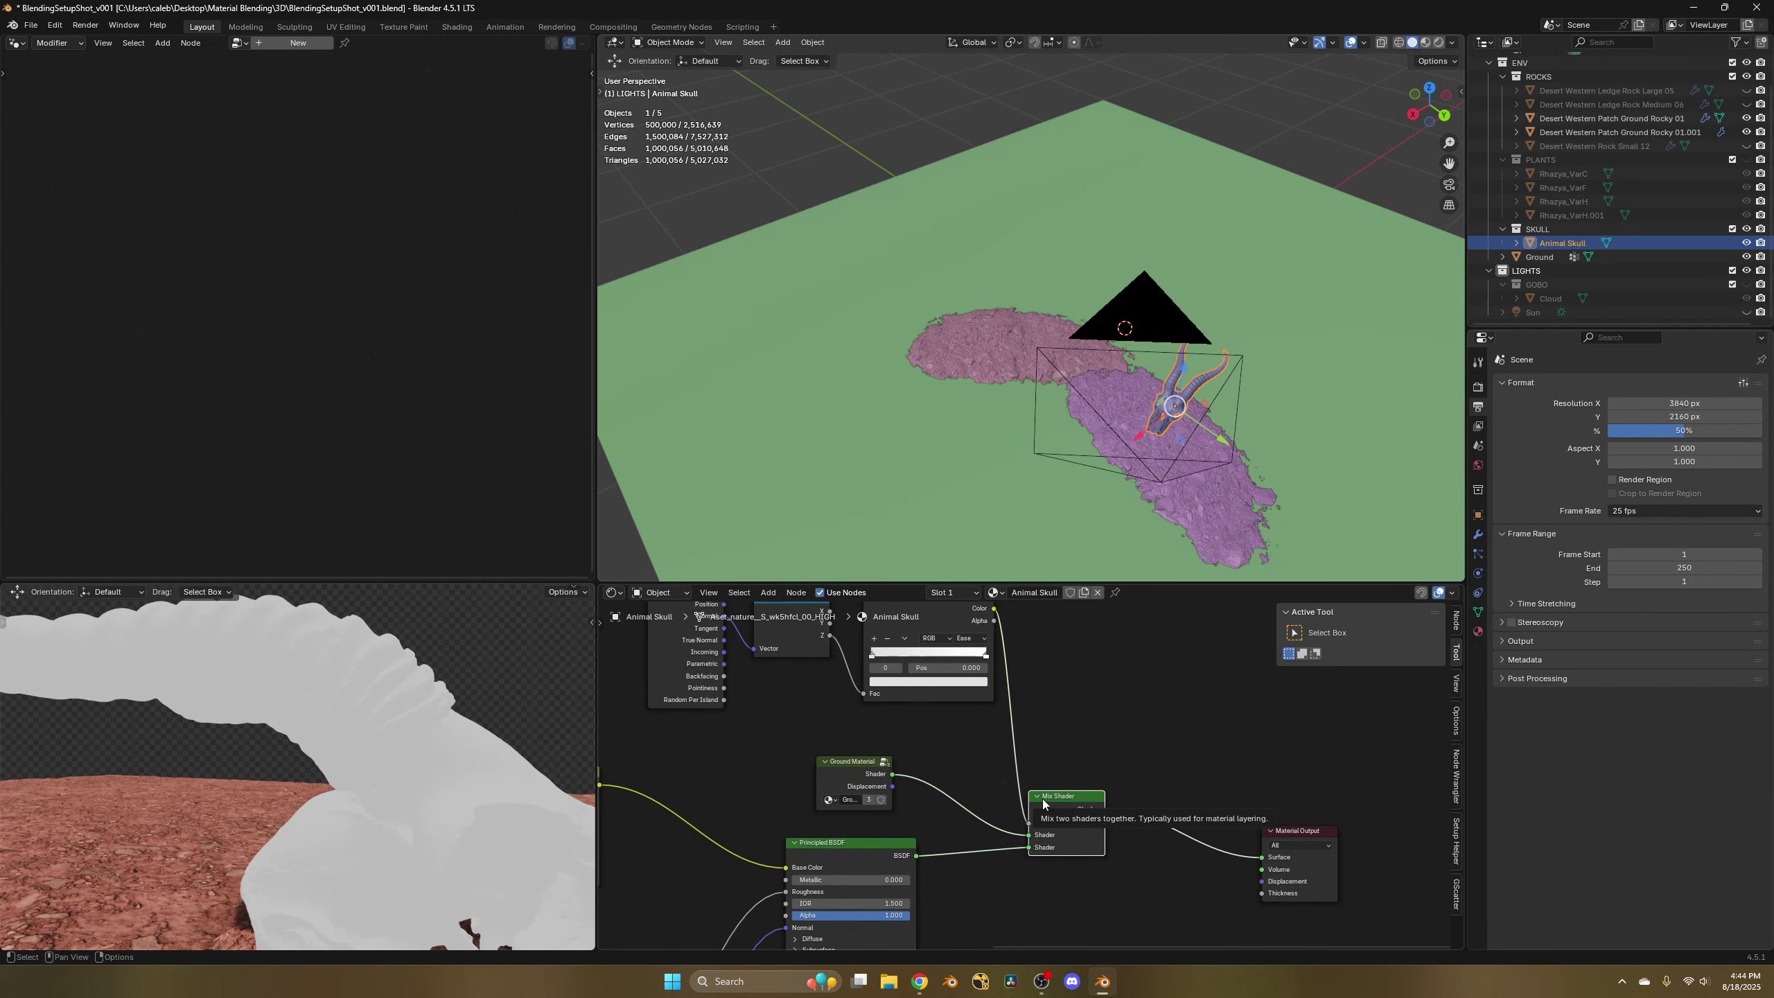
scroll(961, 887, up, 2)
scroll(322, 722, down, 3)
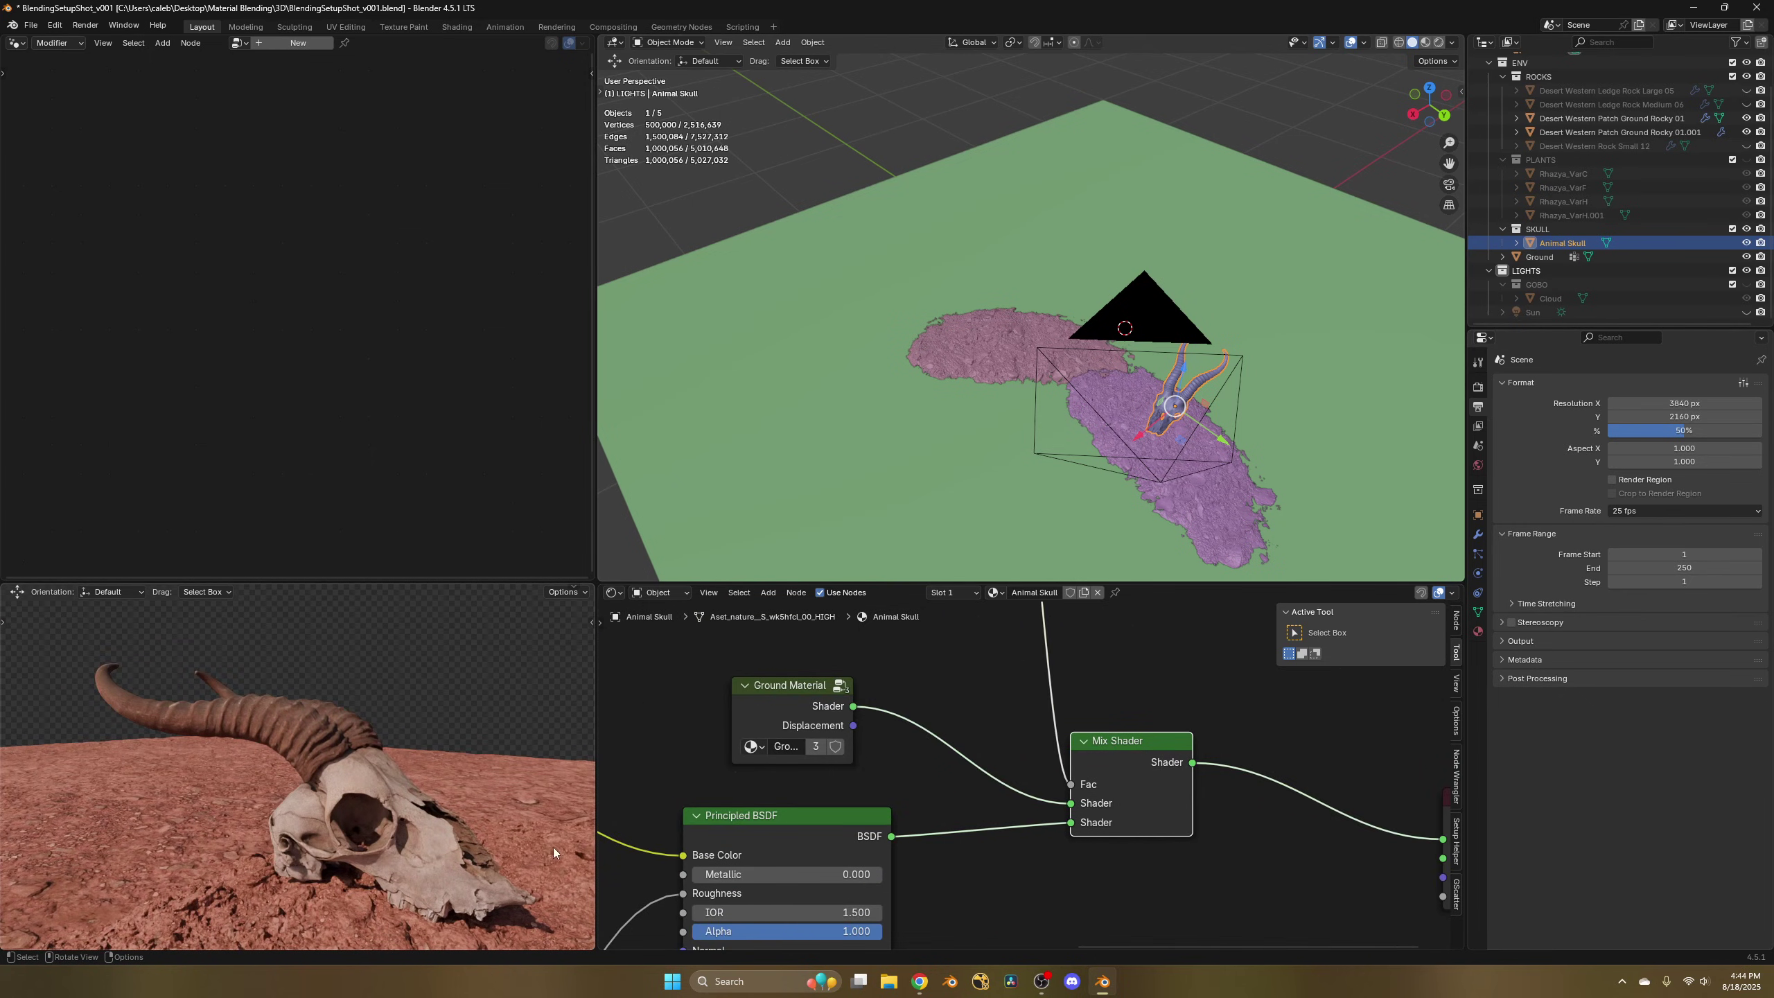
middle_drag(442, 860, 295, 827)
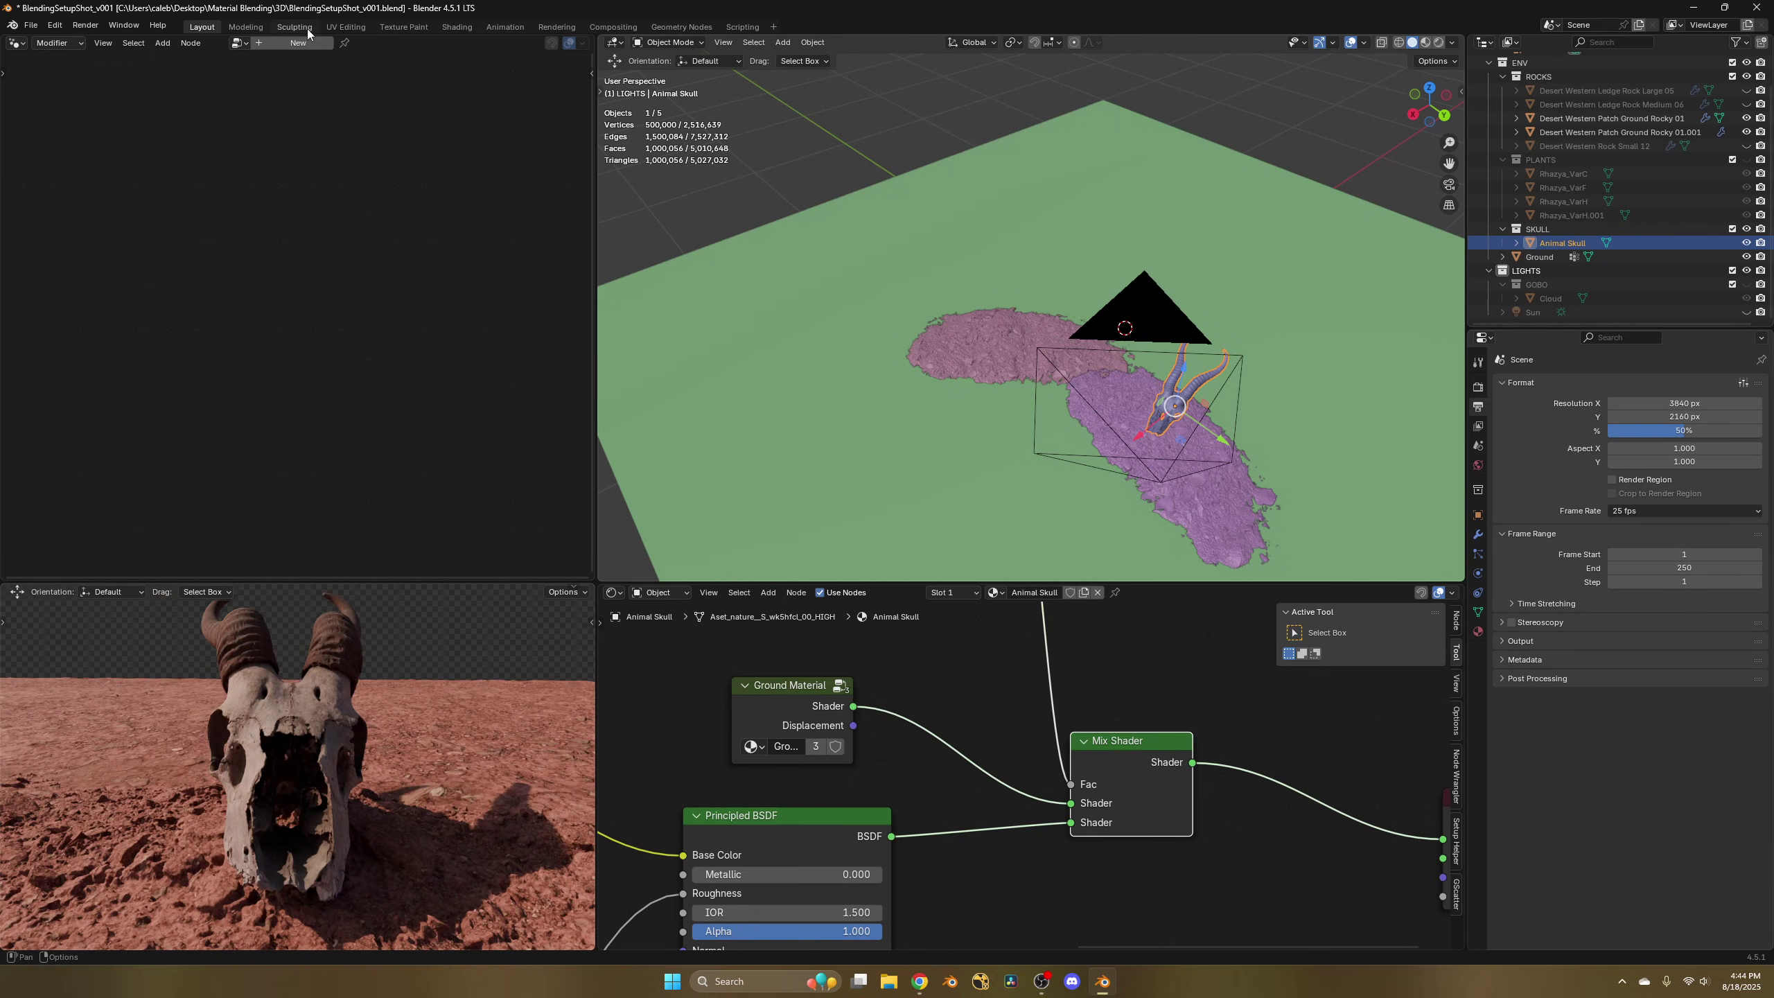
Select the Separate XYZ node and examine the skull's ground blend from the front, from above and from the side.
scroll(932, 735, down, 4)
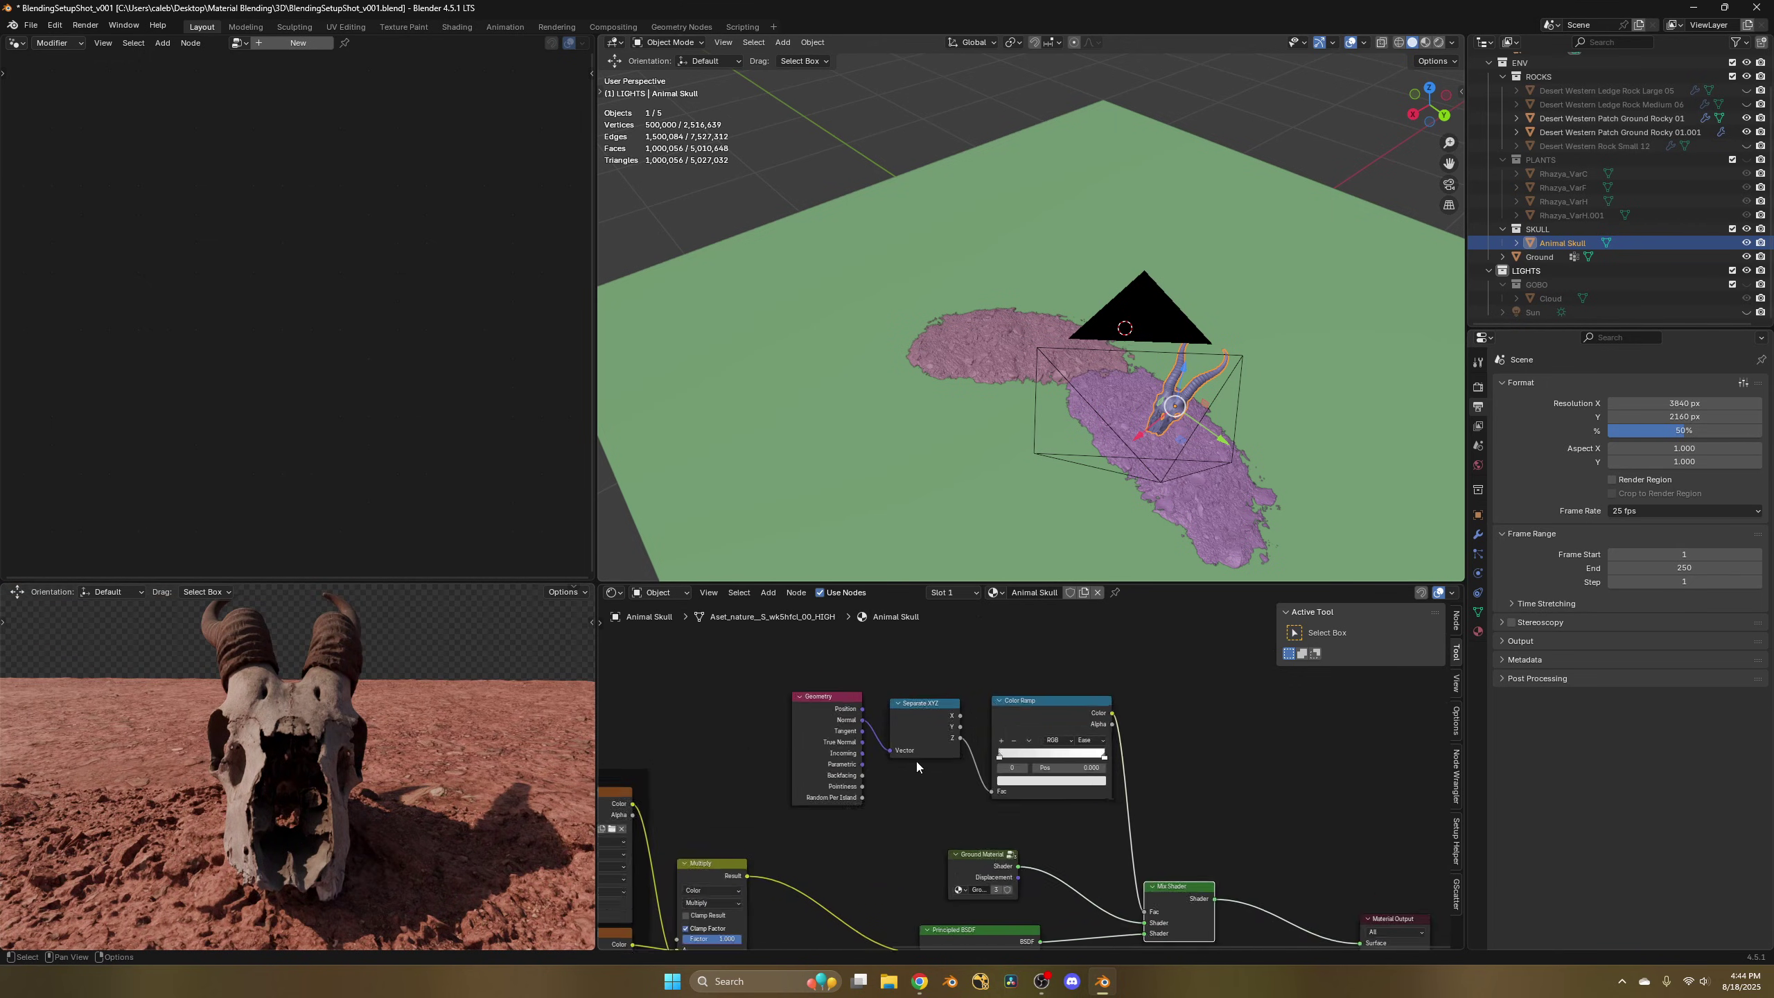
drag(921, 727, 919, 734)
scroll(1018, 703, up, 6)
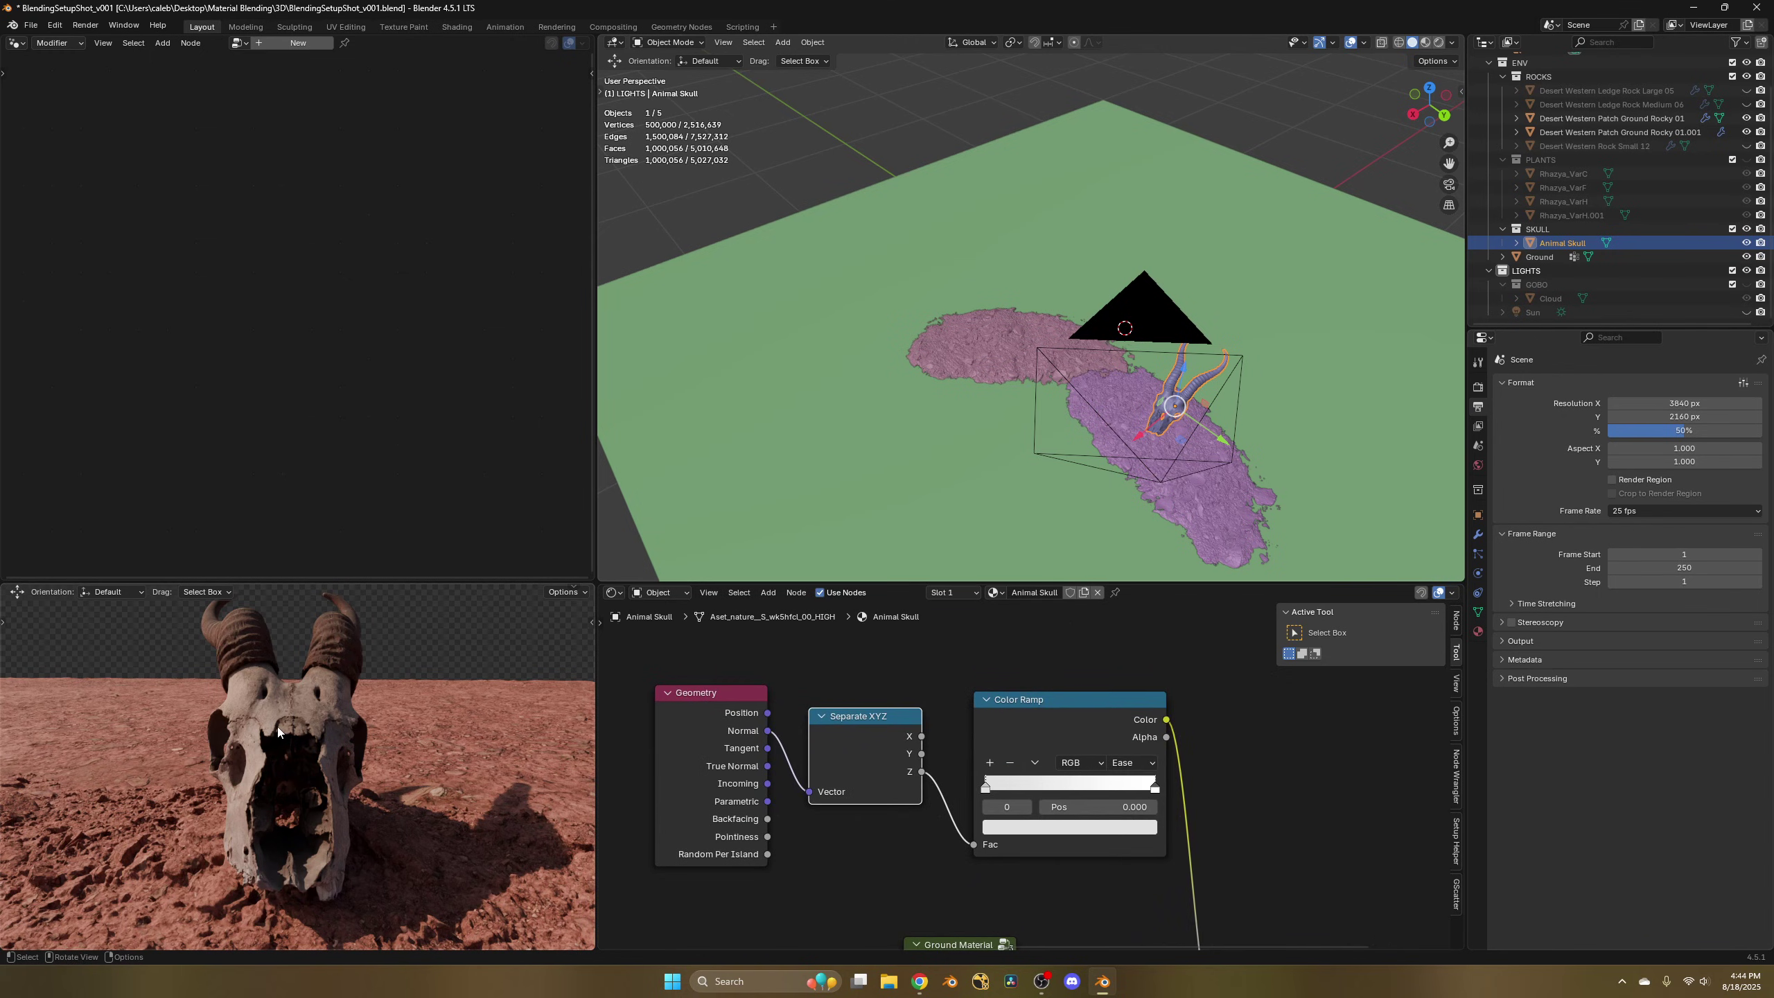
mouse_move(281, 732)
middle_down()
mouse_move(413, 738)
mouse_move(307, 738)
middle_up()
scroll(313, 738, down, 1)
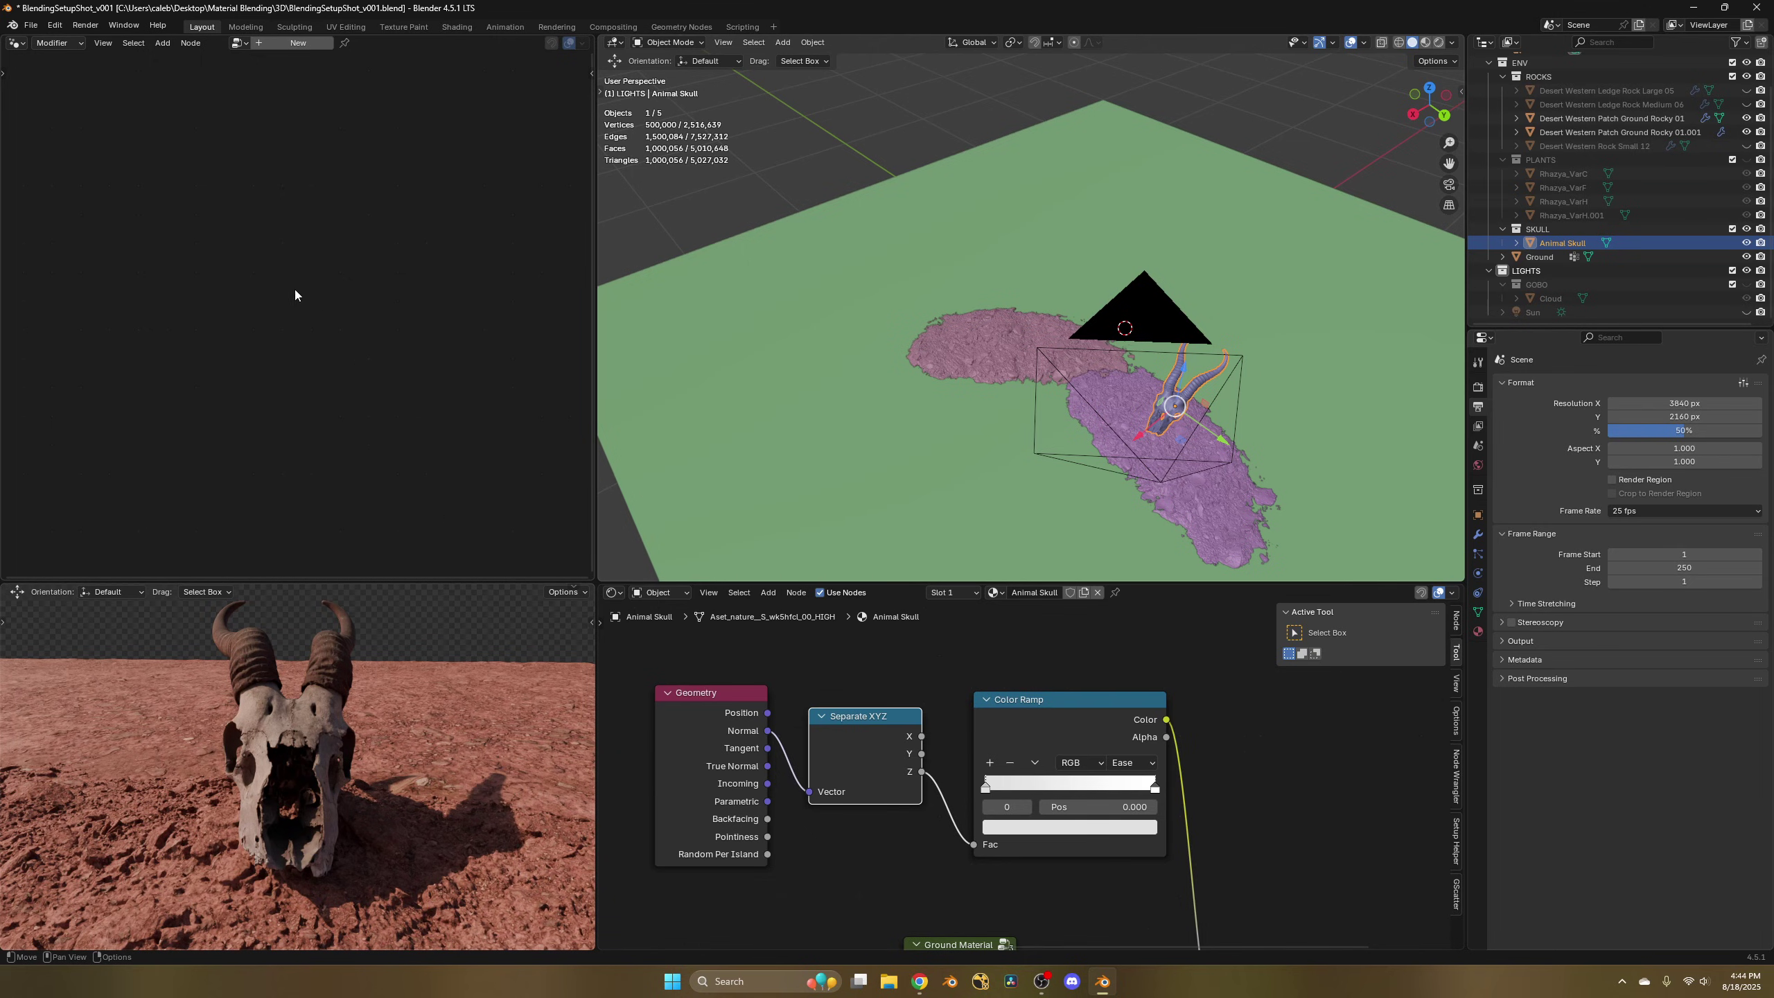
middle_drag(355, 672, 339, 762)
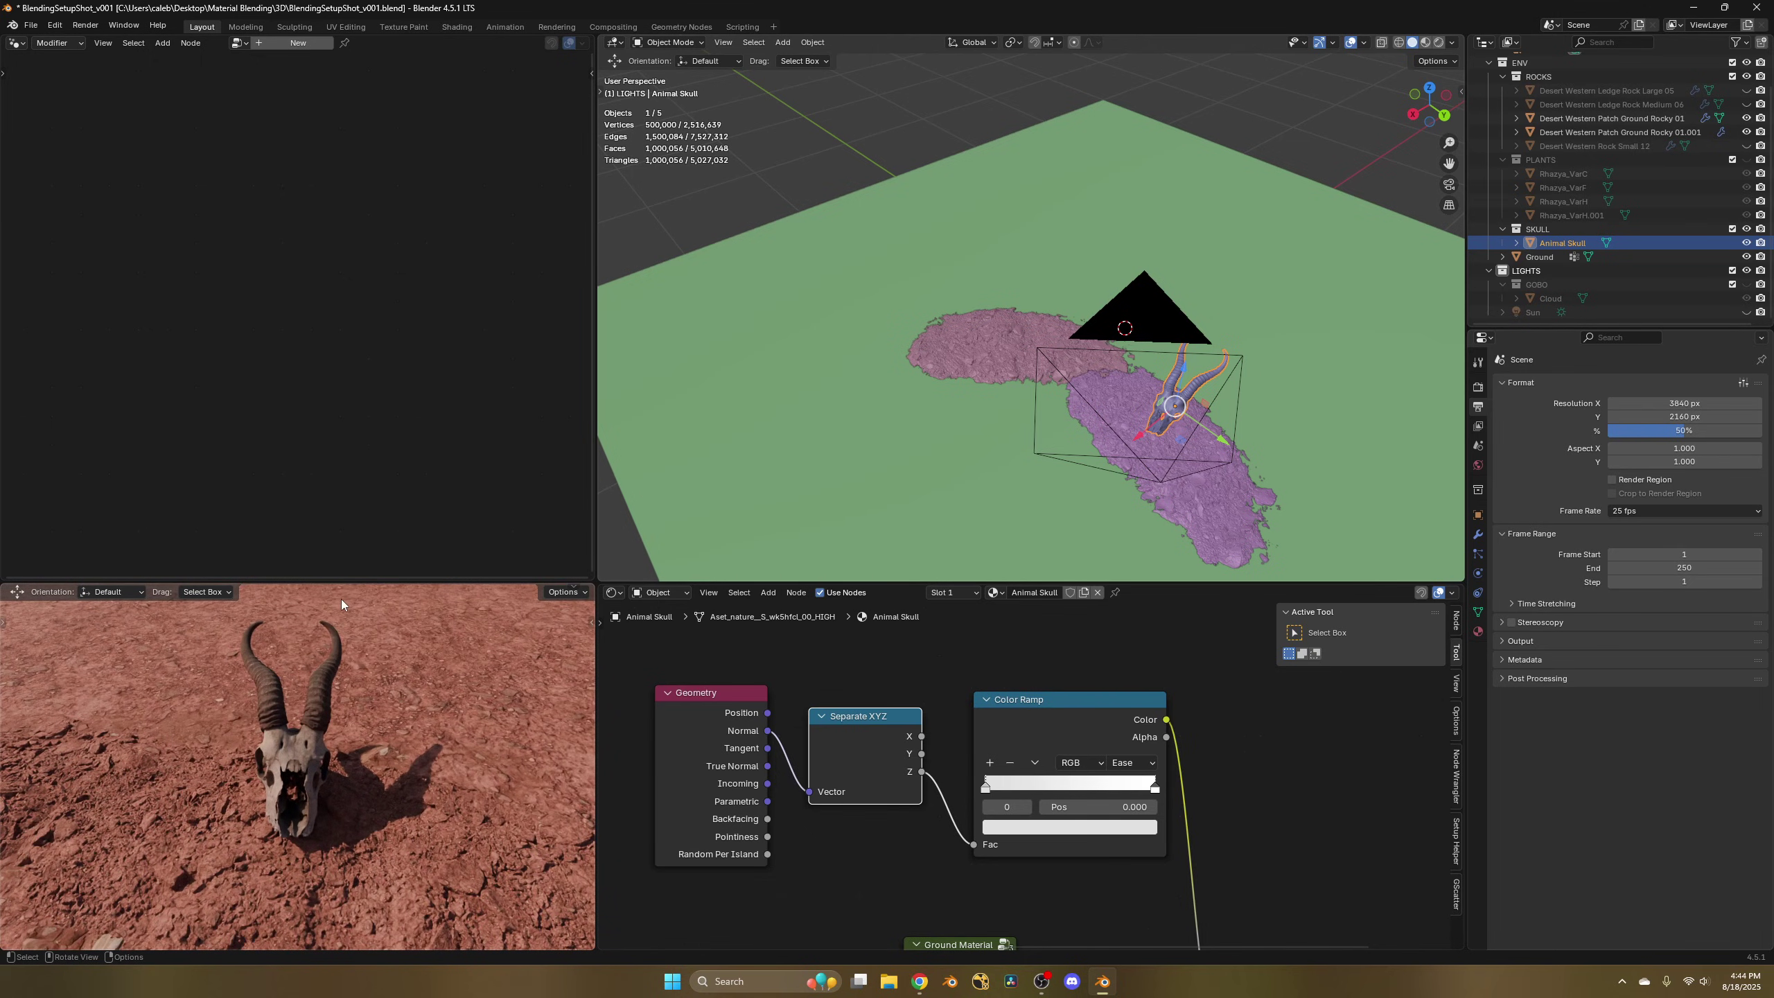
middle_drag(341, 627, 440, 648)
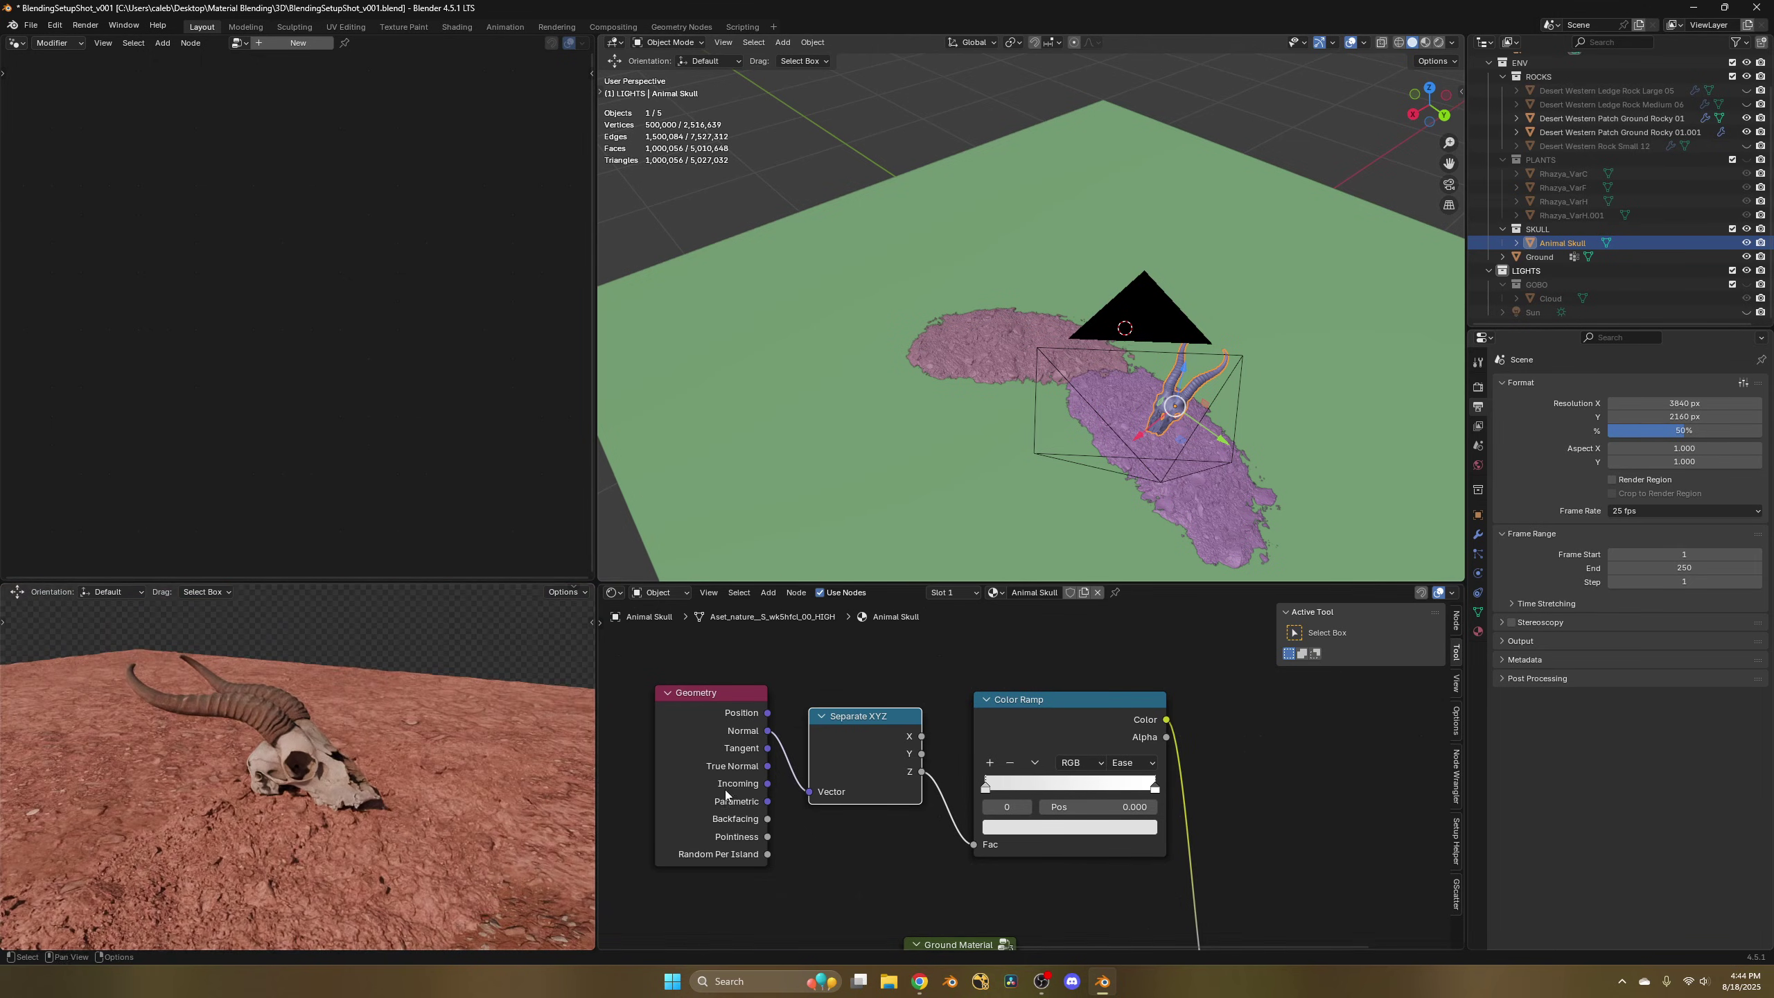
Examine the Color Ramp and Mix Shader links against the dust coverage on the skull's upward-facing surfaces.
scroll(854, 836, down, 2)
scroll(1017, 794, up, 3)
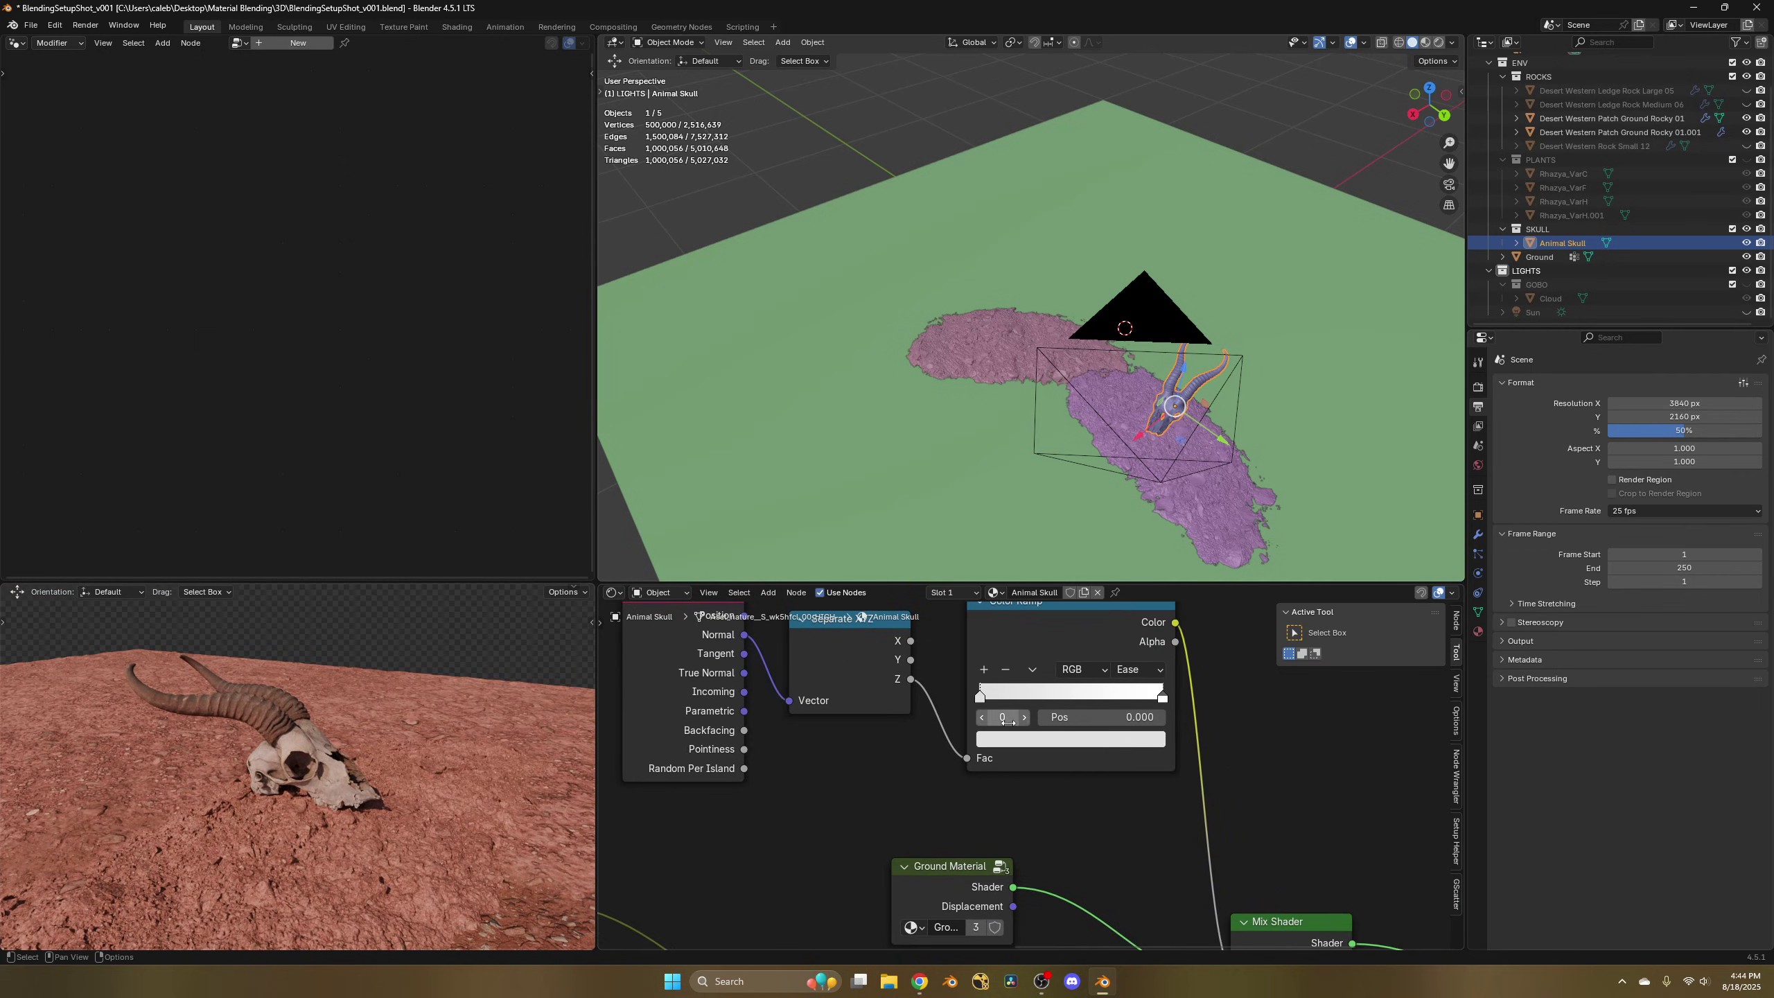
scroll(339, 770, up, 6)
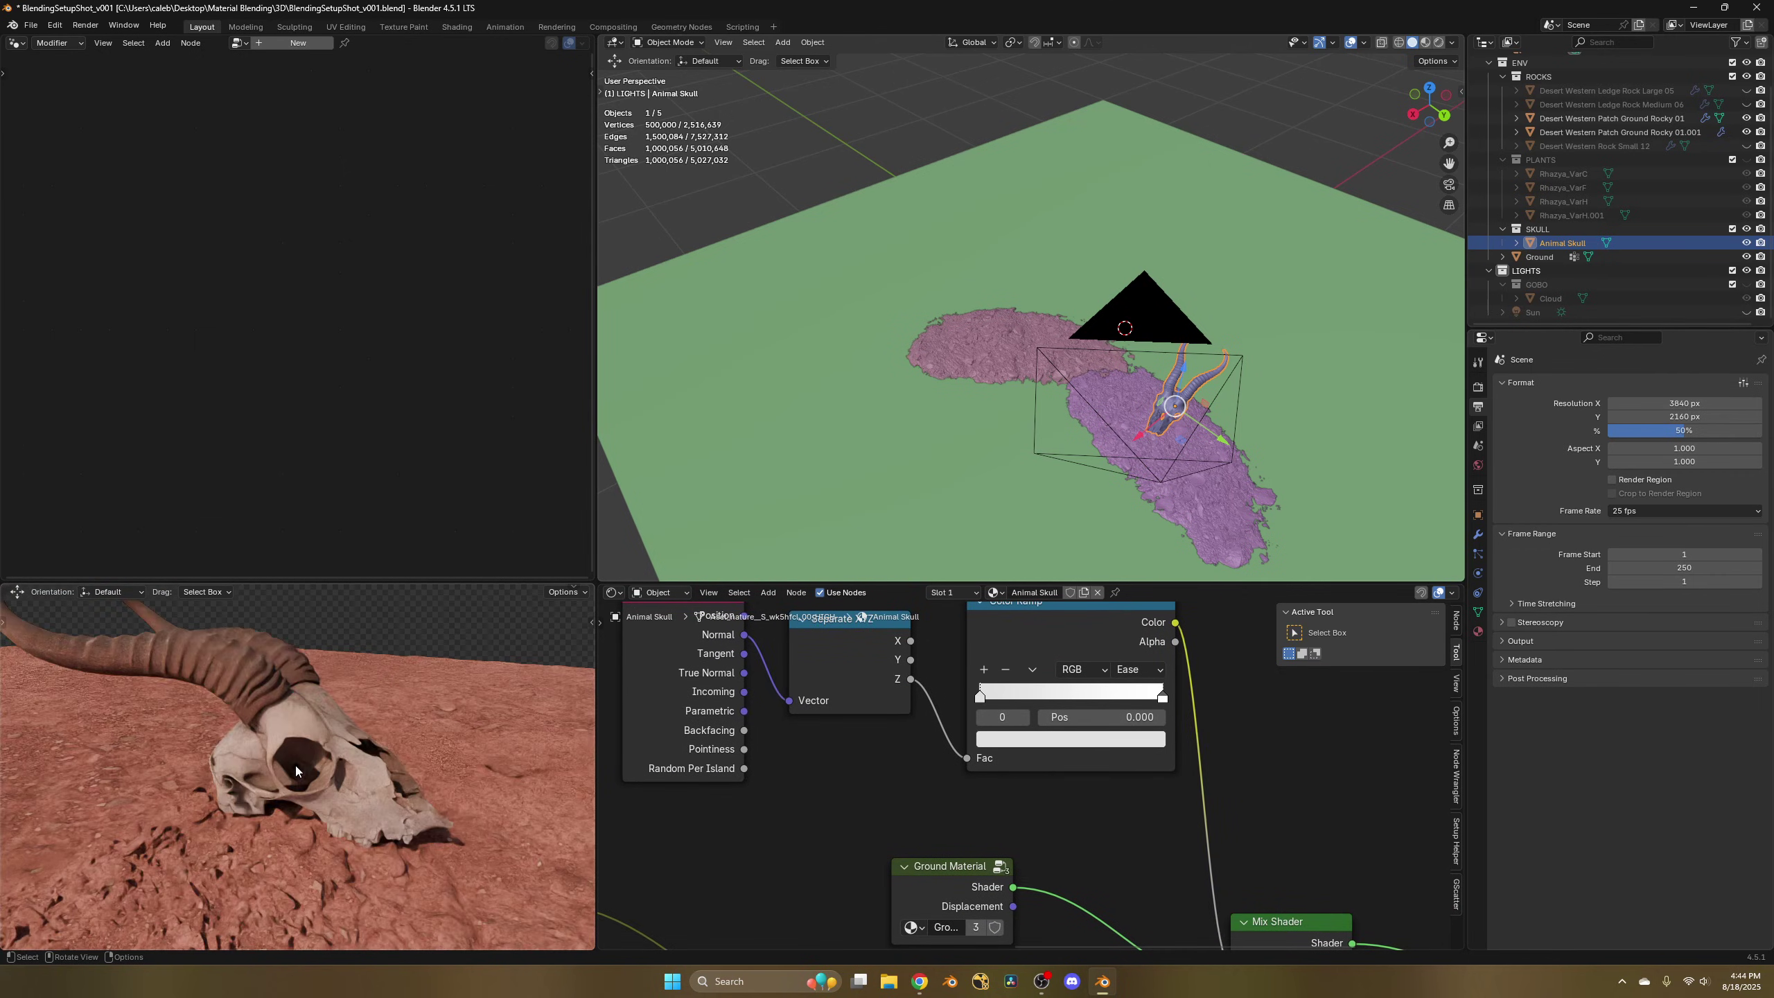
middle_drag(349, 796, 392, 758)
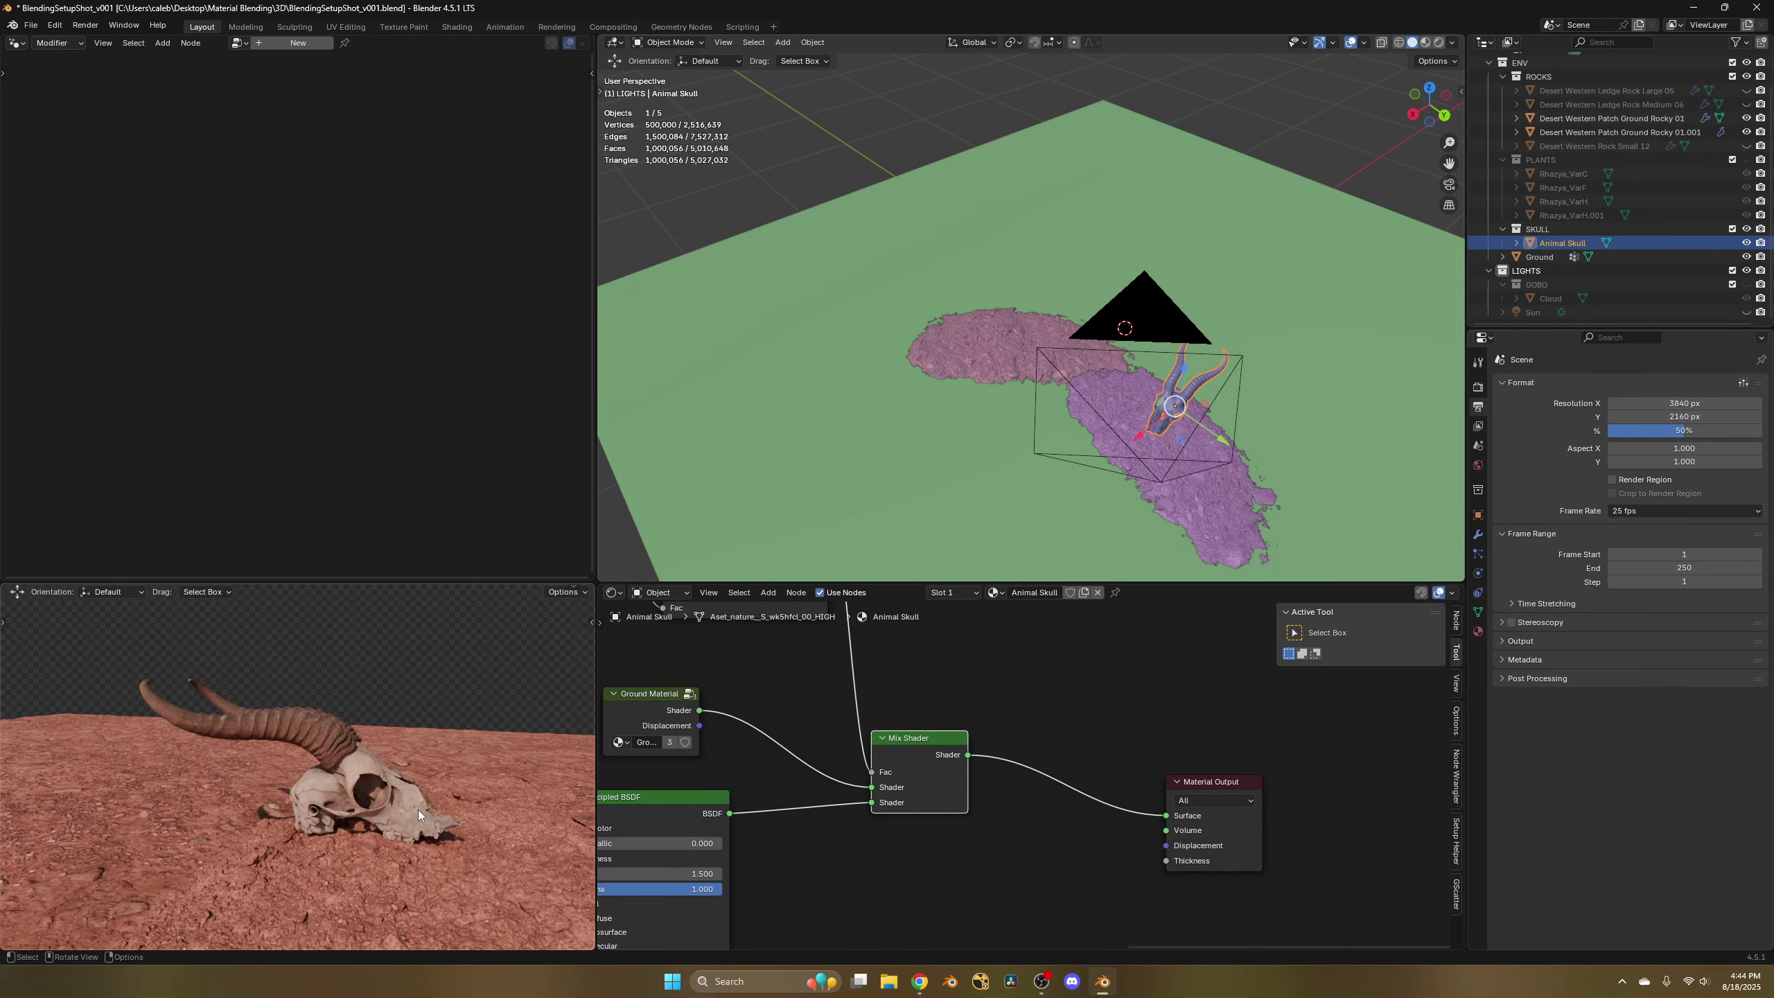
scroll(417, 809, down, 3)
scroll(412, 805, up, 4)
mouse_move(413, 799)
middle_down()
mouse_move(366, 802)
mouse_move(431, 808)
middle_up()
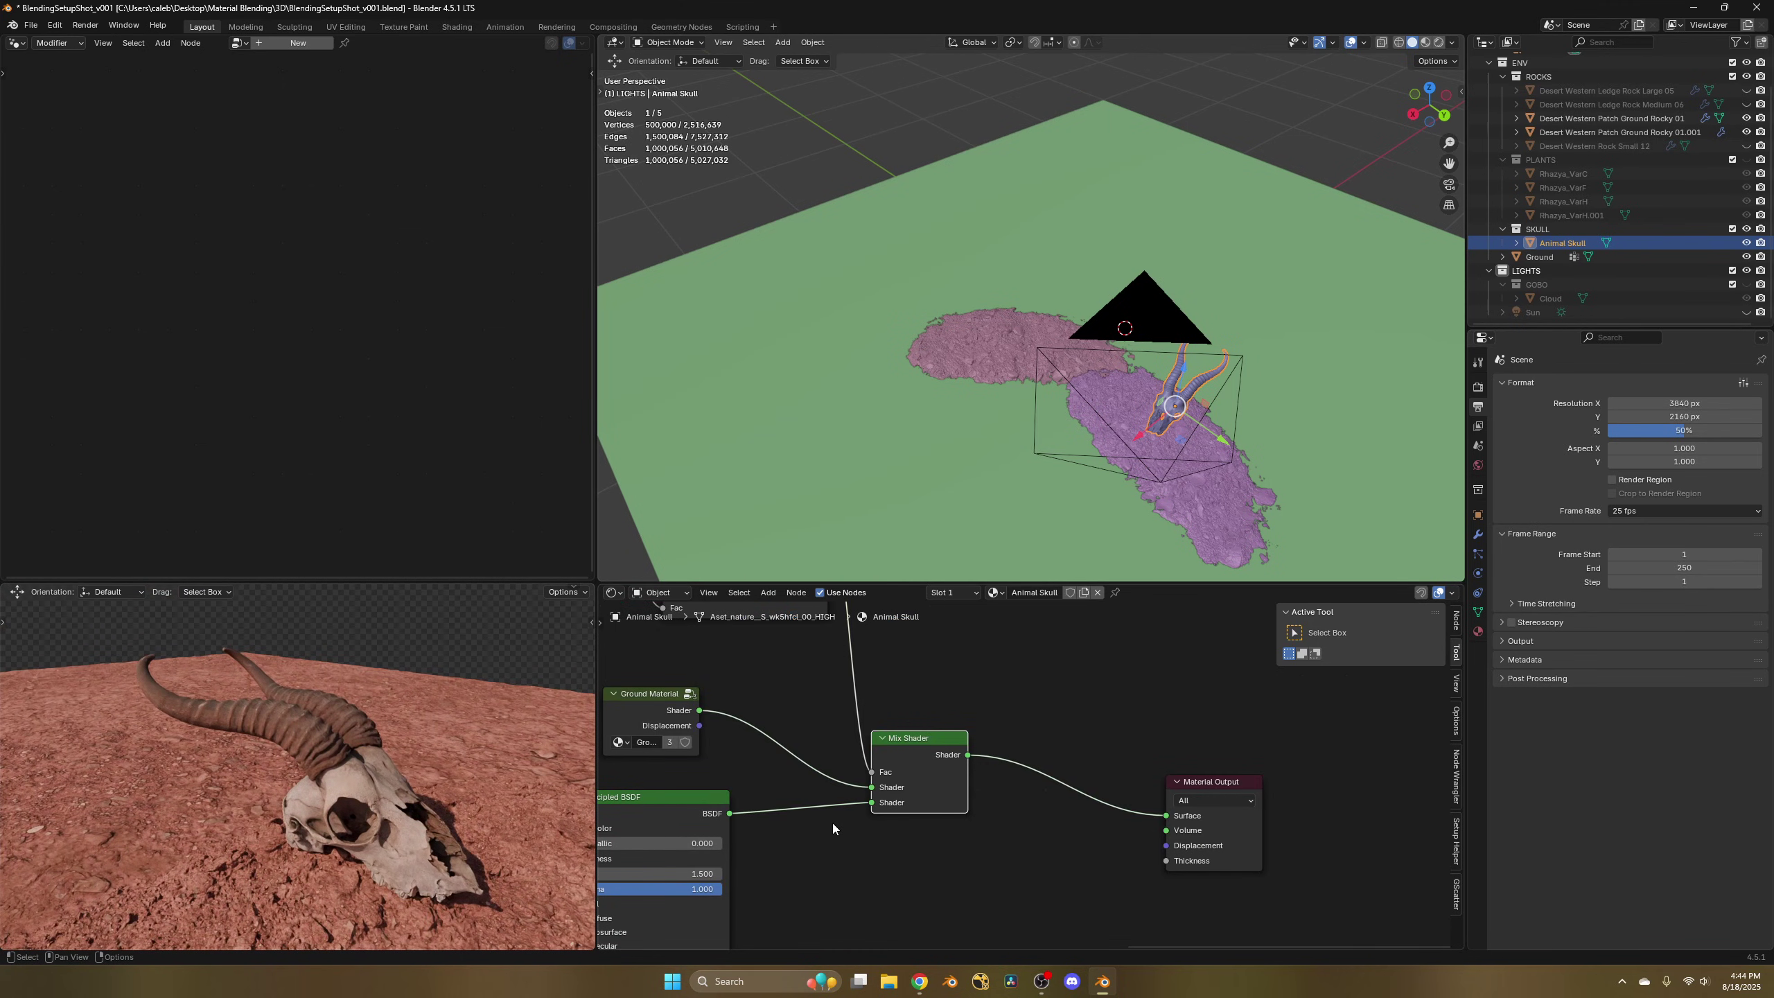
Switch to Chrome to view the YouTube channel page, and return to Blender's skull material nodes.
click(920, 989)
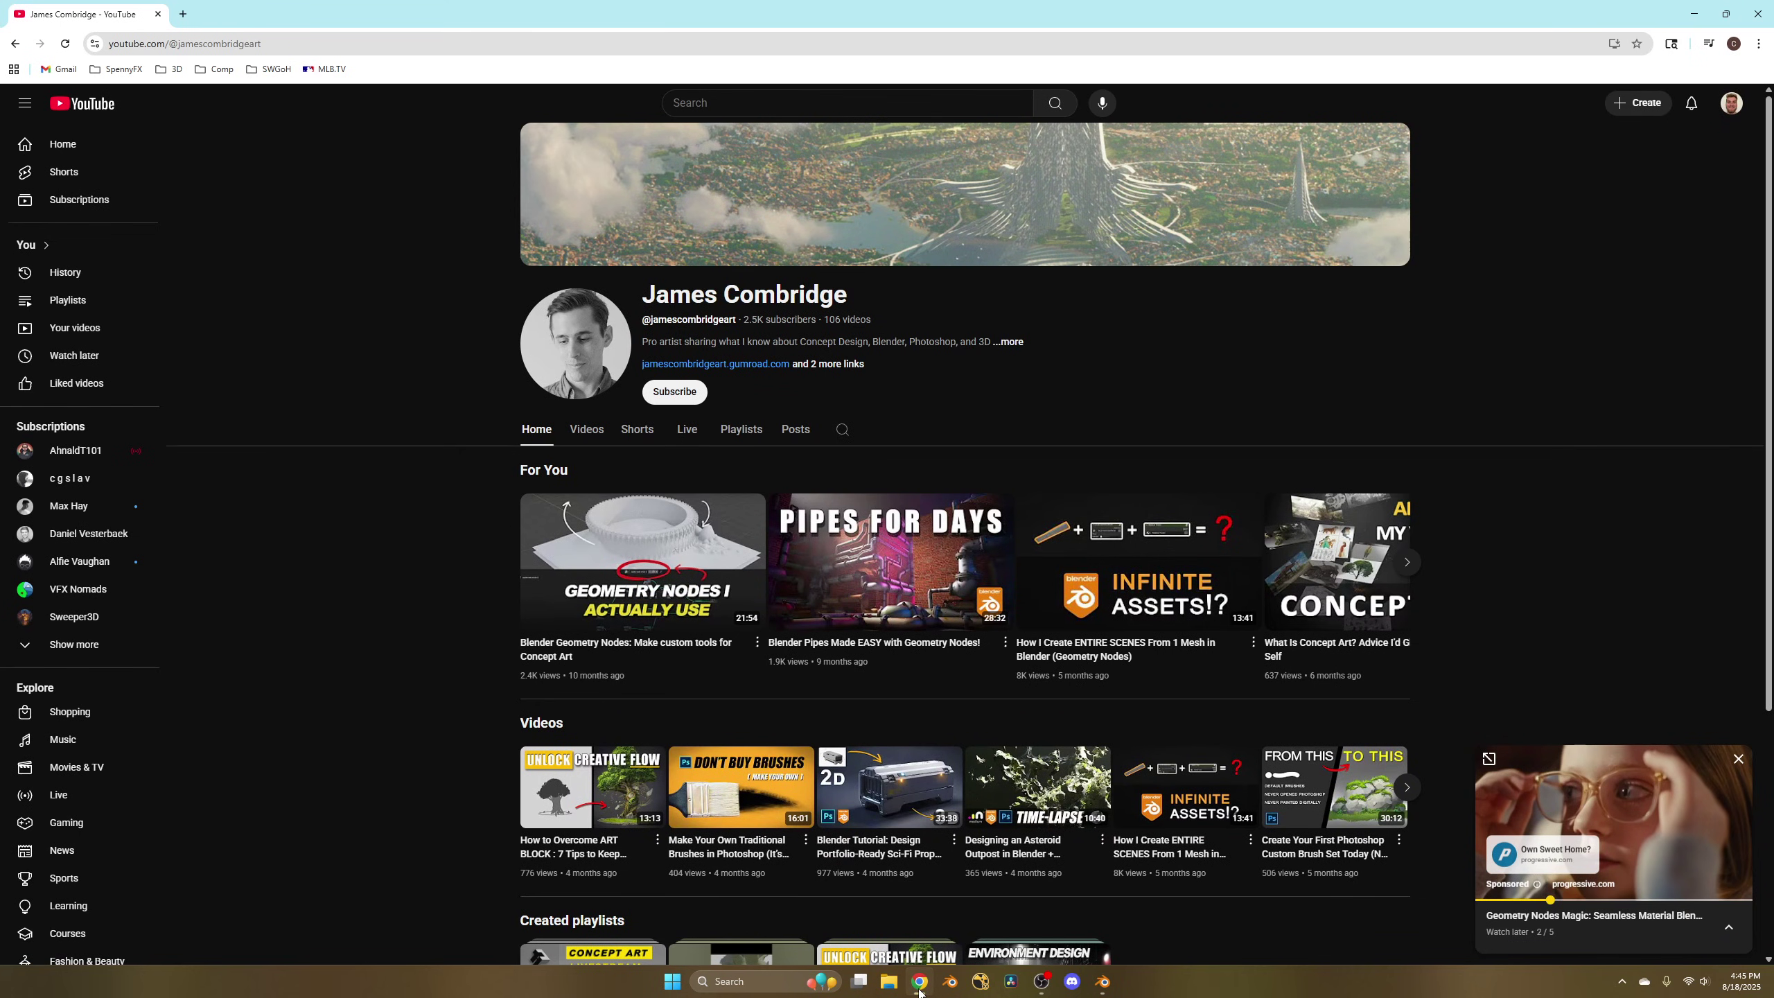
click(920, 990)
scroll(769, 741, down, 3)
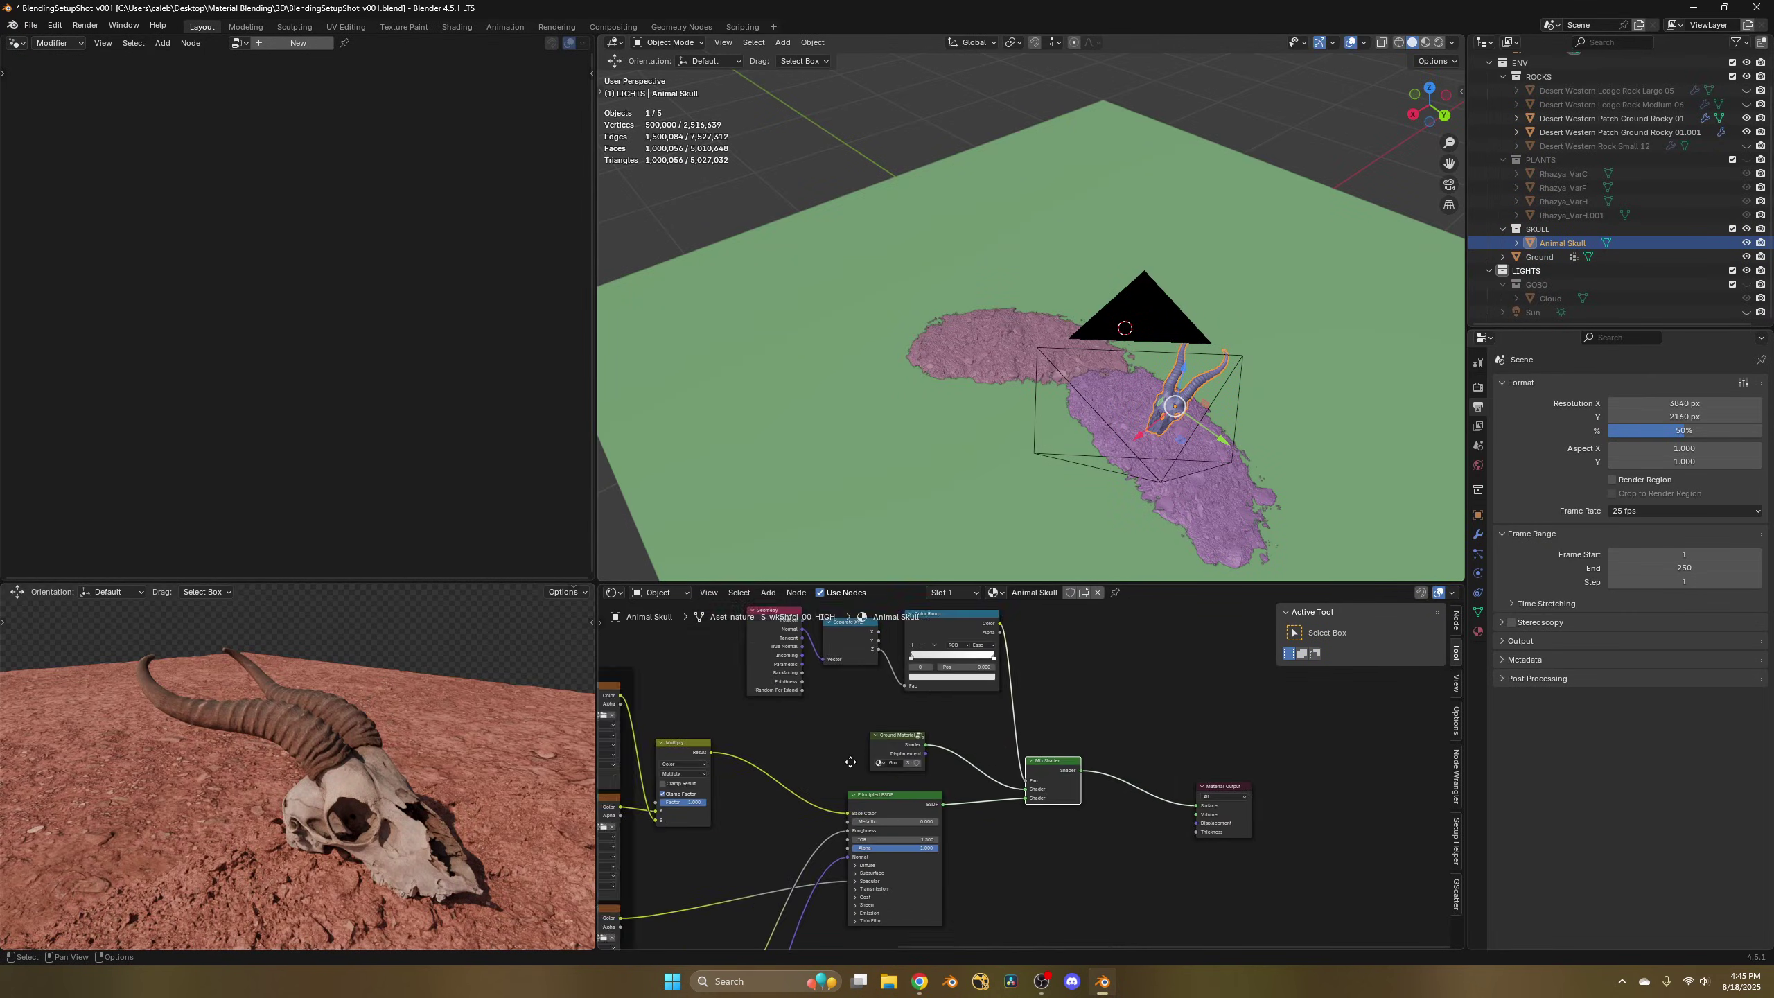
Box-select the skull's mask nodes, clear the selection, and examine the mask setup together with the skull's blended surface.
drag(791, 649, 1020, 759)
click(1068, 734)
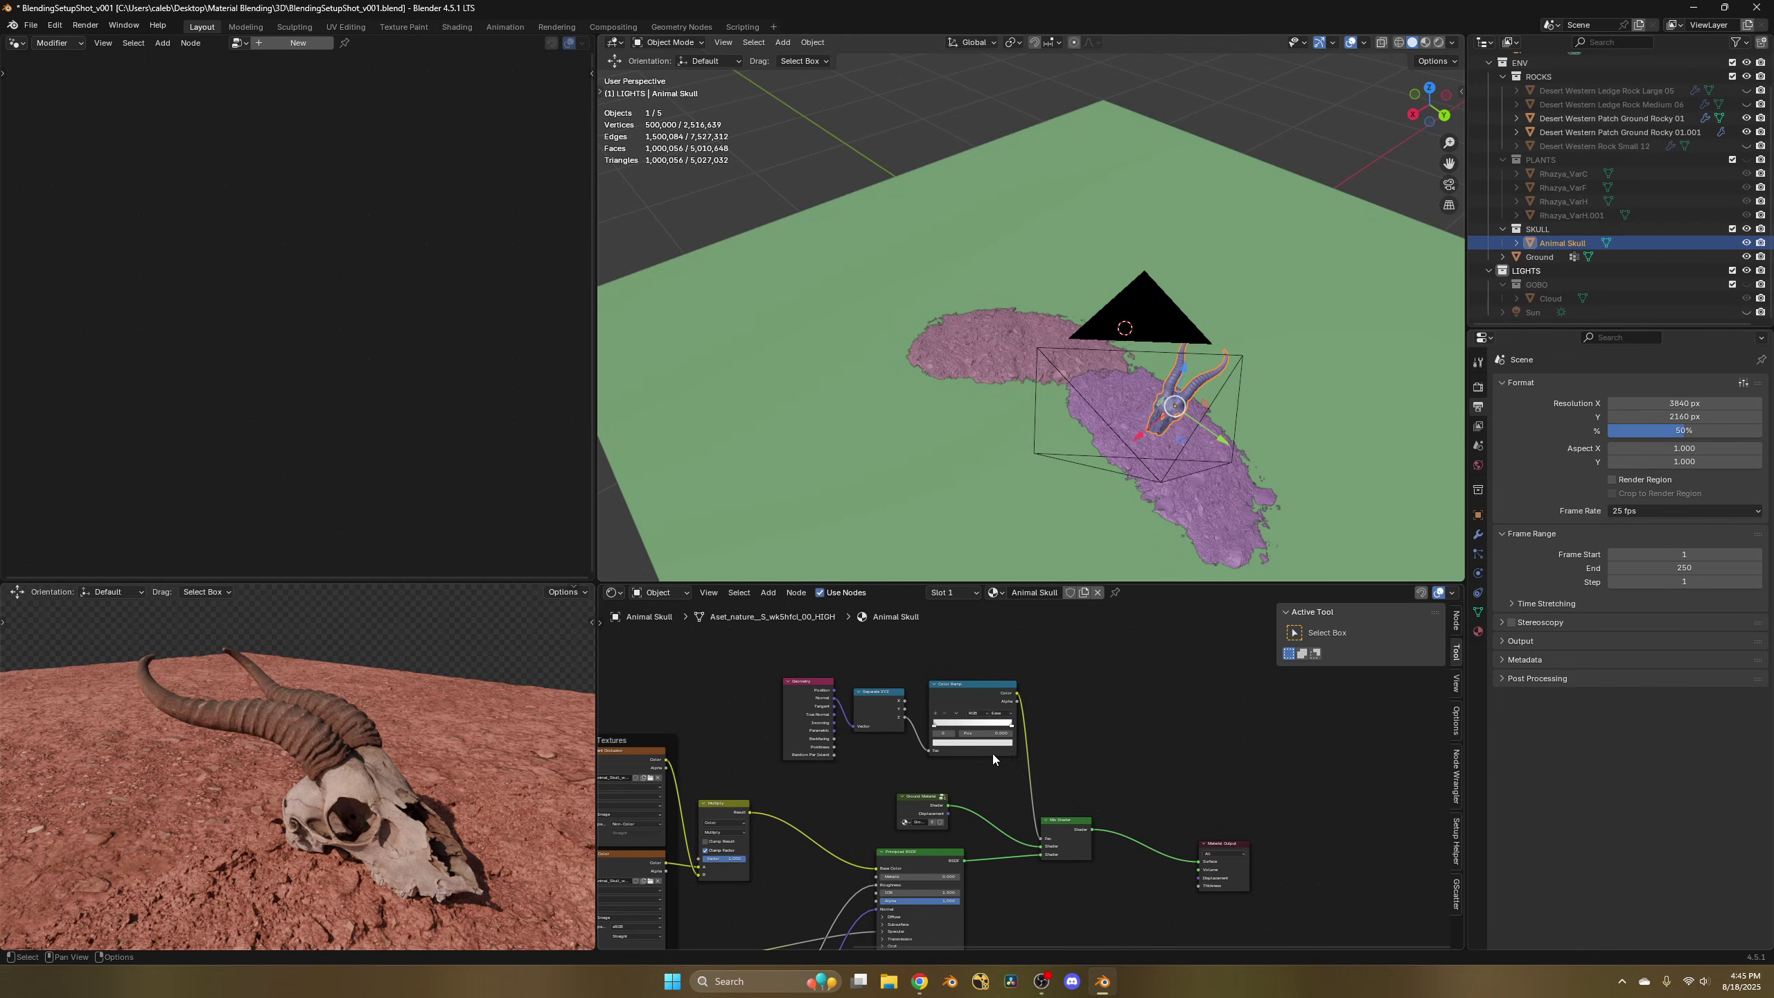
scroll(959, 768, up, 3)
drag(914, 771, 937, 785)
middle_drag(904, 759, 942, 845)
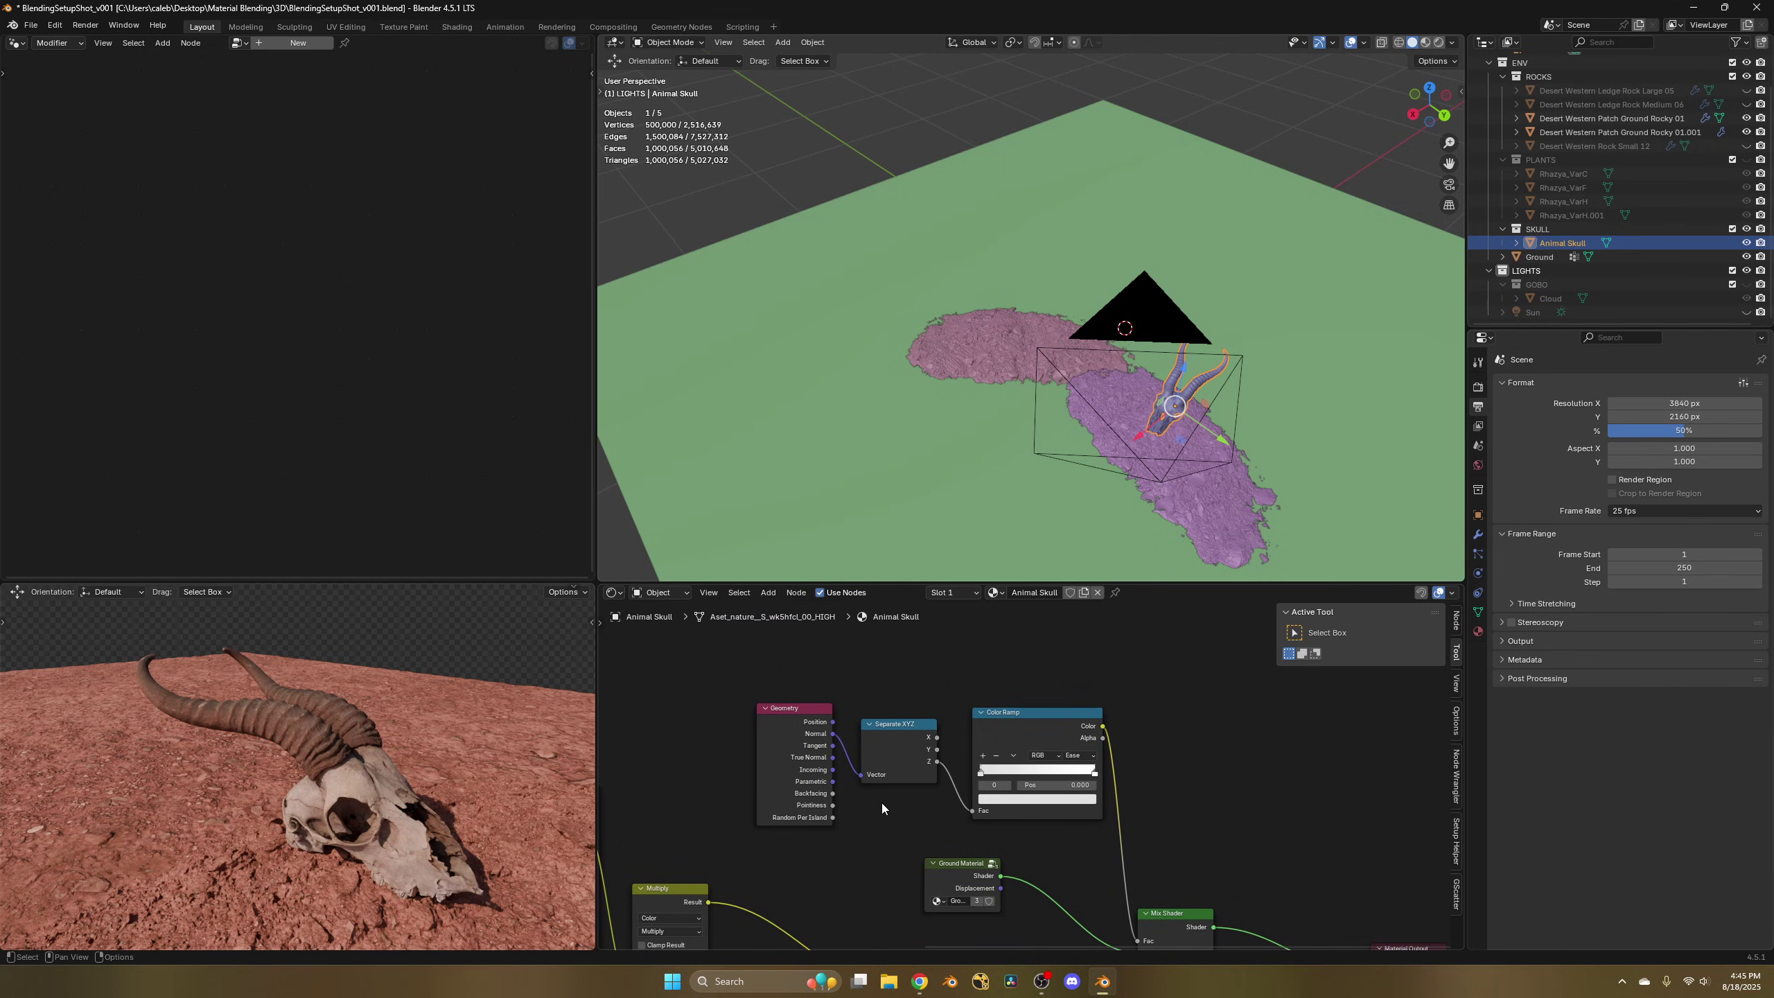
scroll(882, 805, up, 1)
middle_drag(406, 751, 366, 780)
scroll(297, 799, up, 3)
scroll(433, 779, down, 3)
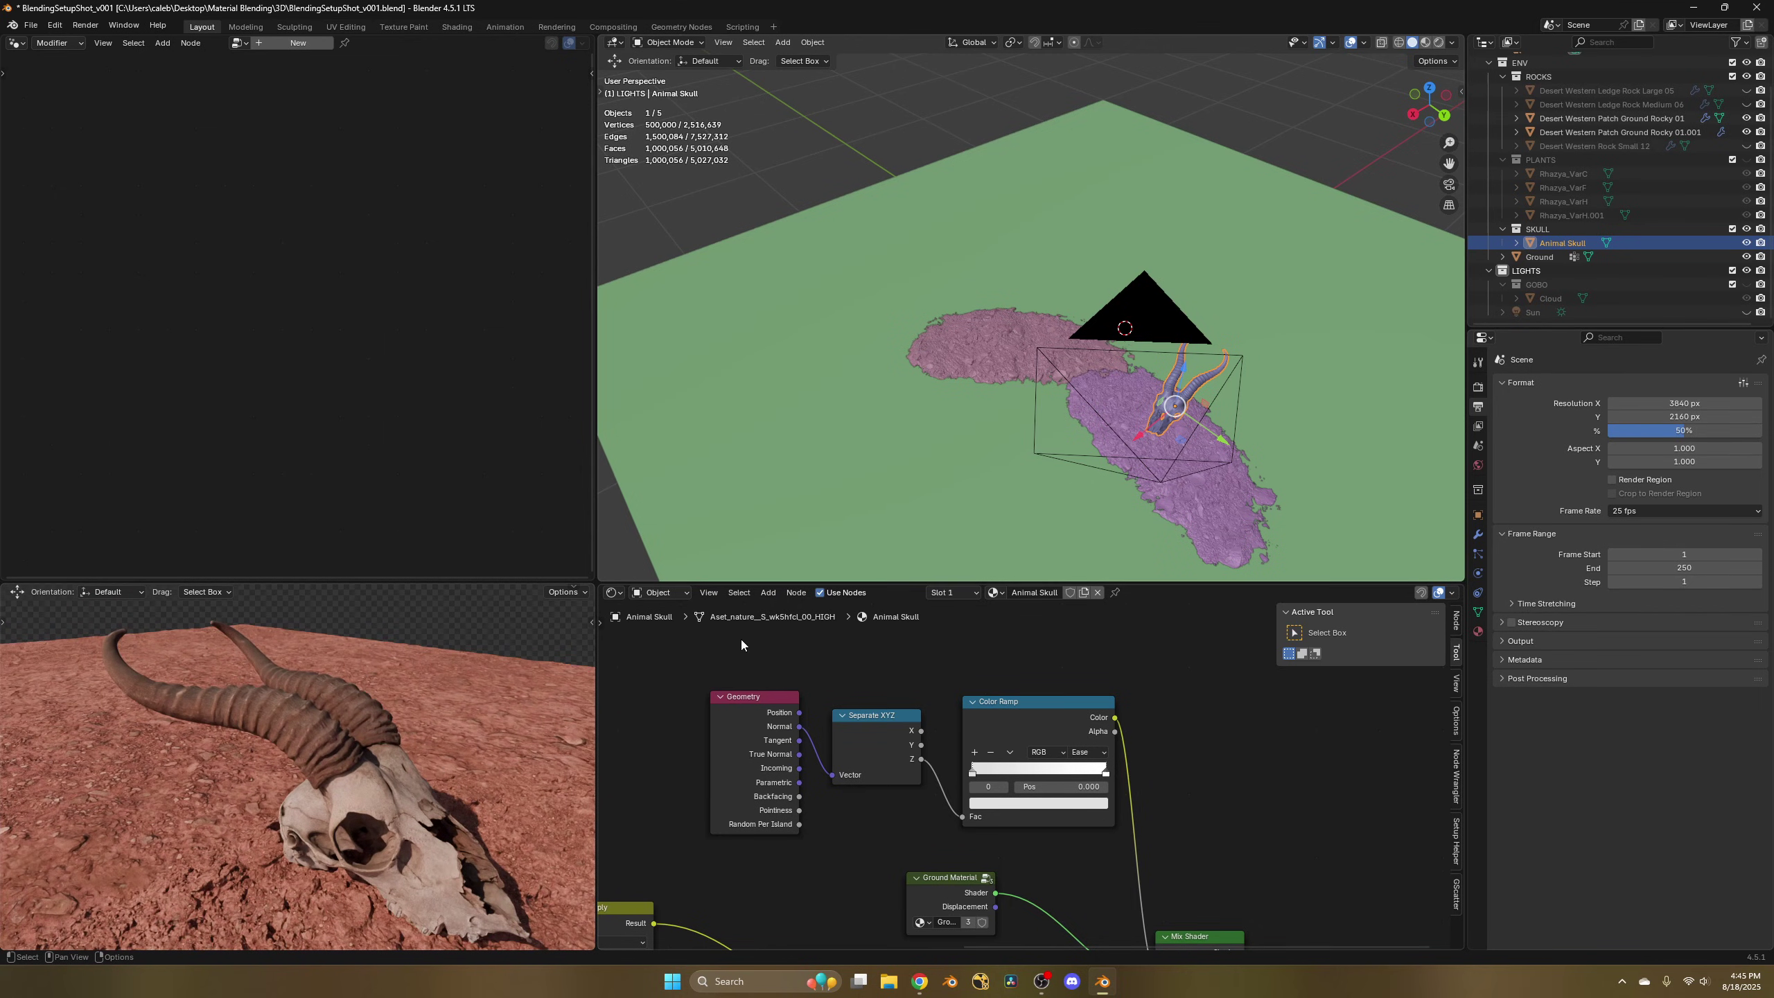
Select the Geometry node and the Separate XYZ node in turn to review the start of the mask chain.
drag(724, 648, 785, 734)
drag(848, 664, 865, 754)
middle_drag(1027, 733, 969, 673)
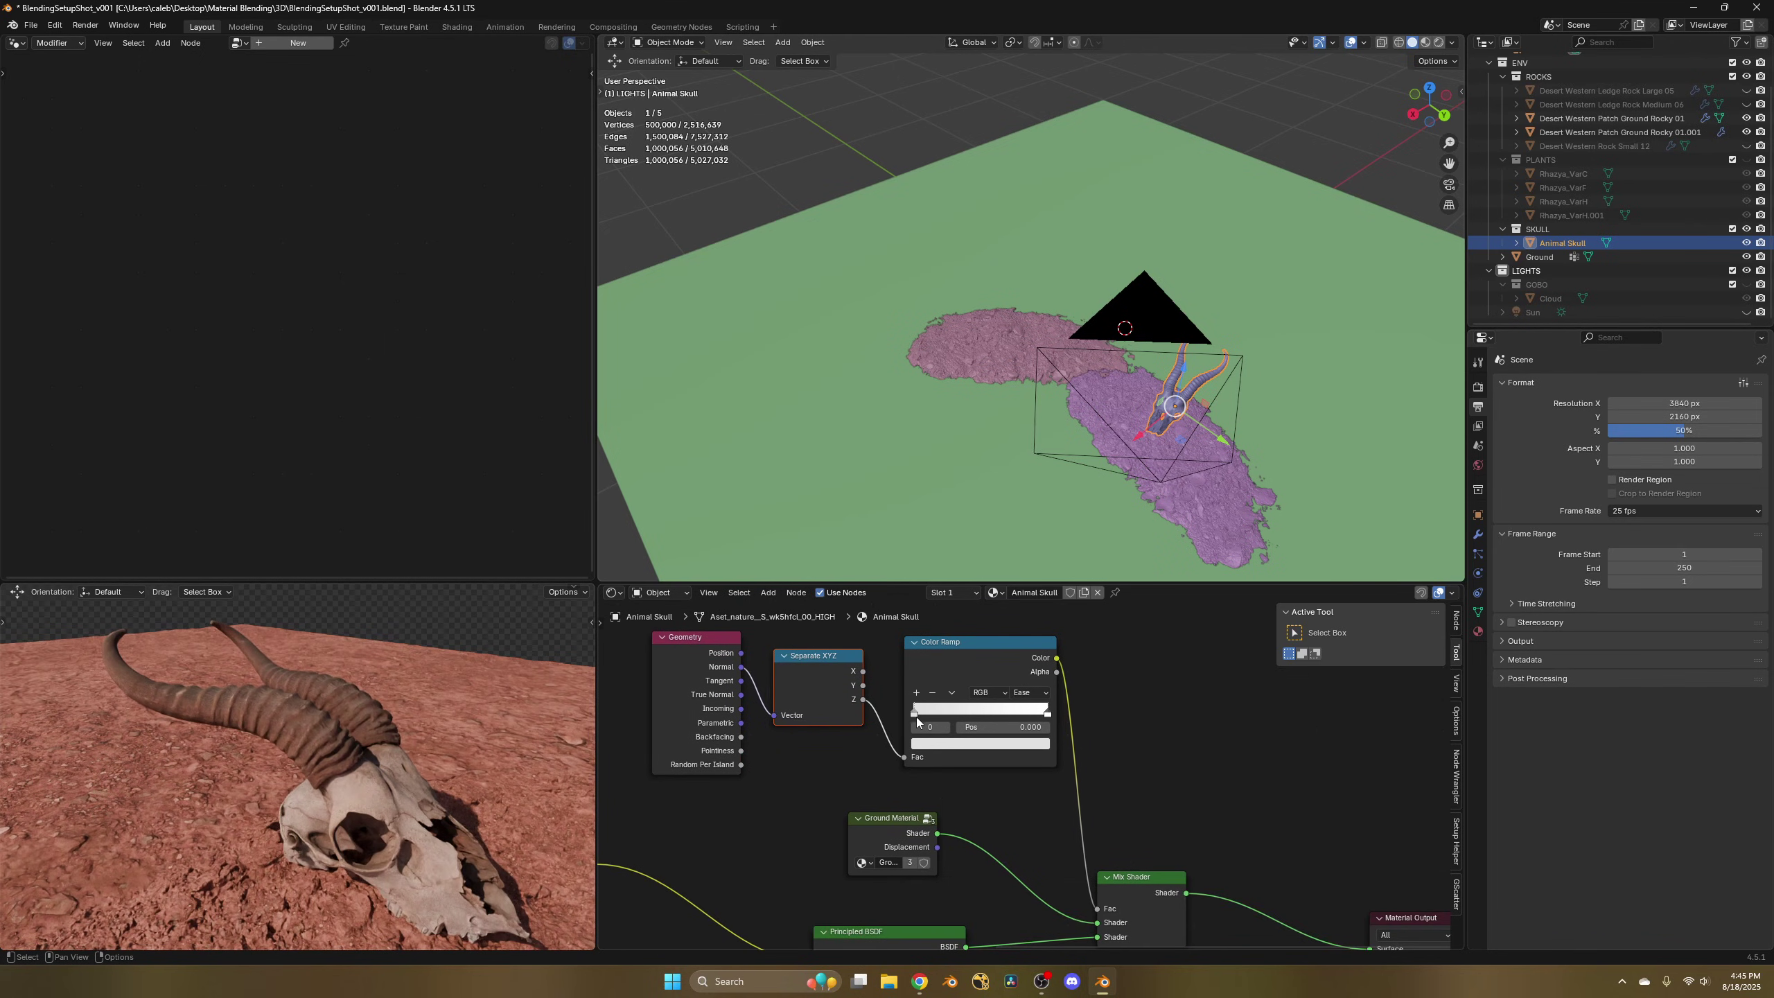
Darken the Color Ramp's first stop to black and inspect the ground coverage on the skull.
middle_drag(527, 747, 507, 751)
click(952, 743)
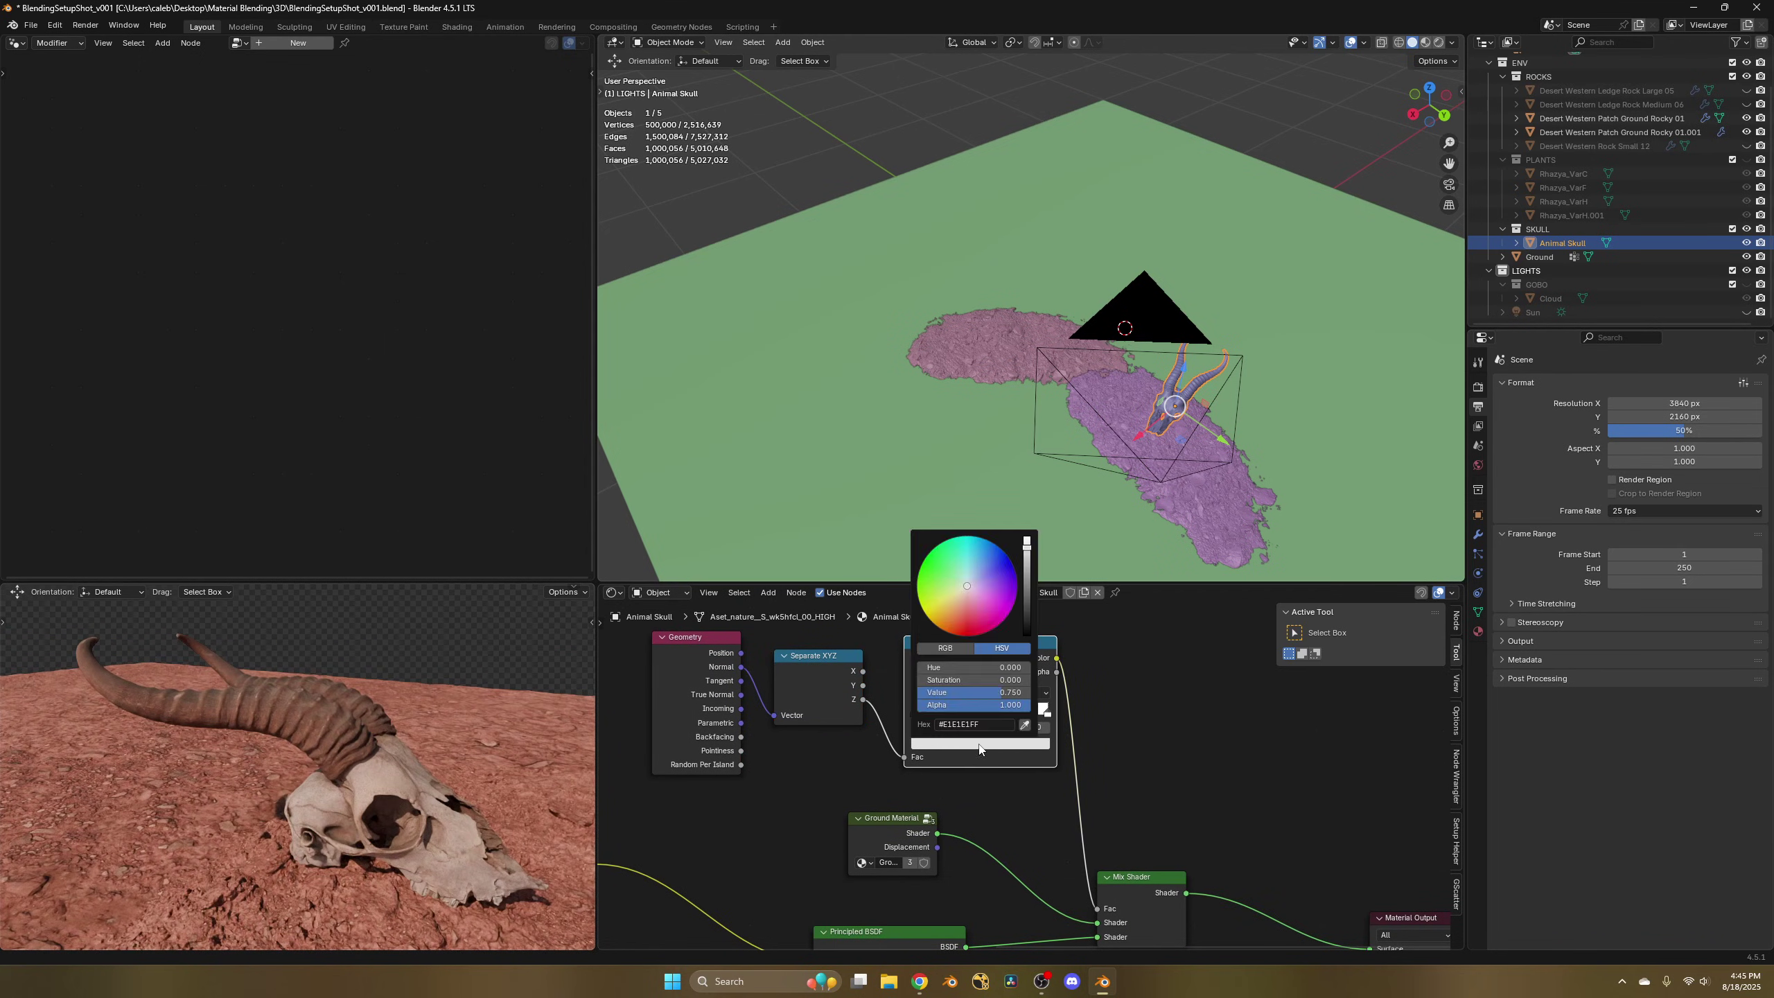
drag(1027, 558, 1027, 637)
mouse_move(521, 849)
middle_down()
mouse_move(377, 846)
mouse_move(409, 865)
mouse_move(489, 849)
middle_up()
scroll(400, 843, down, 3)
Set the brightness value of the Color Ramp's first stop to 1.
click(957, 742)
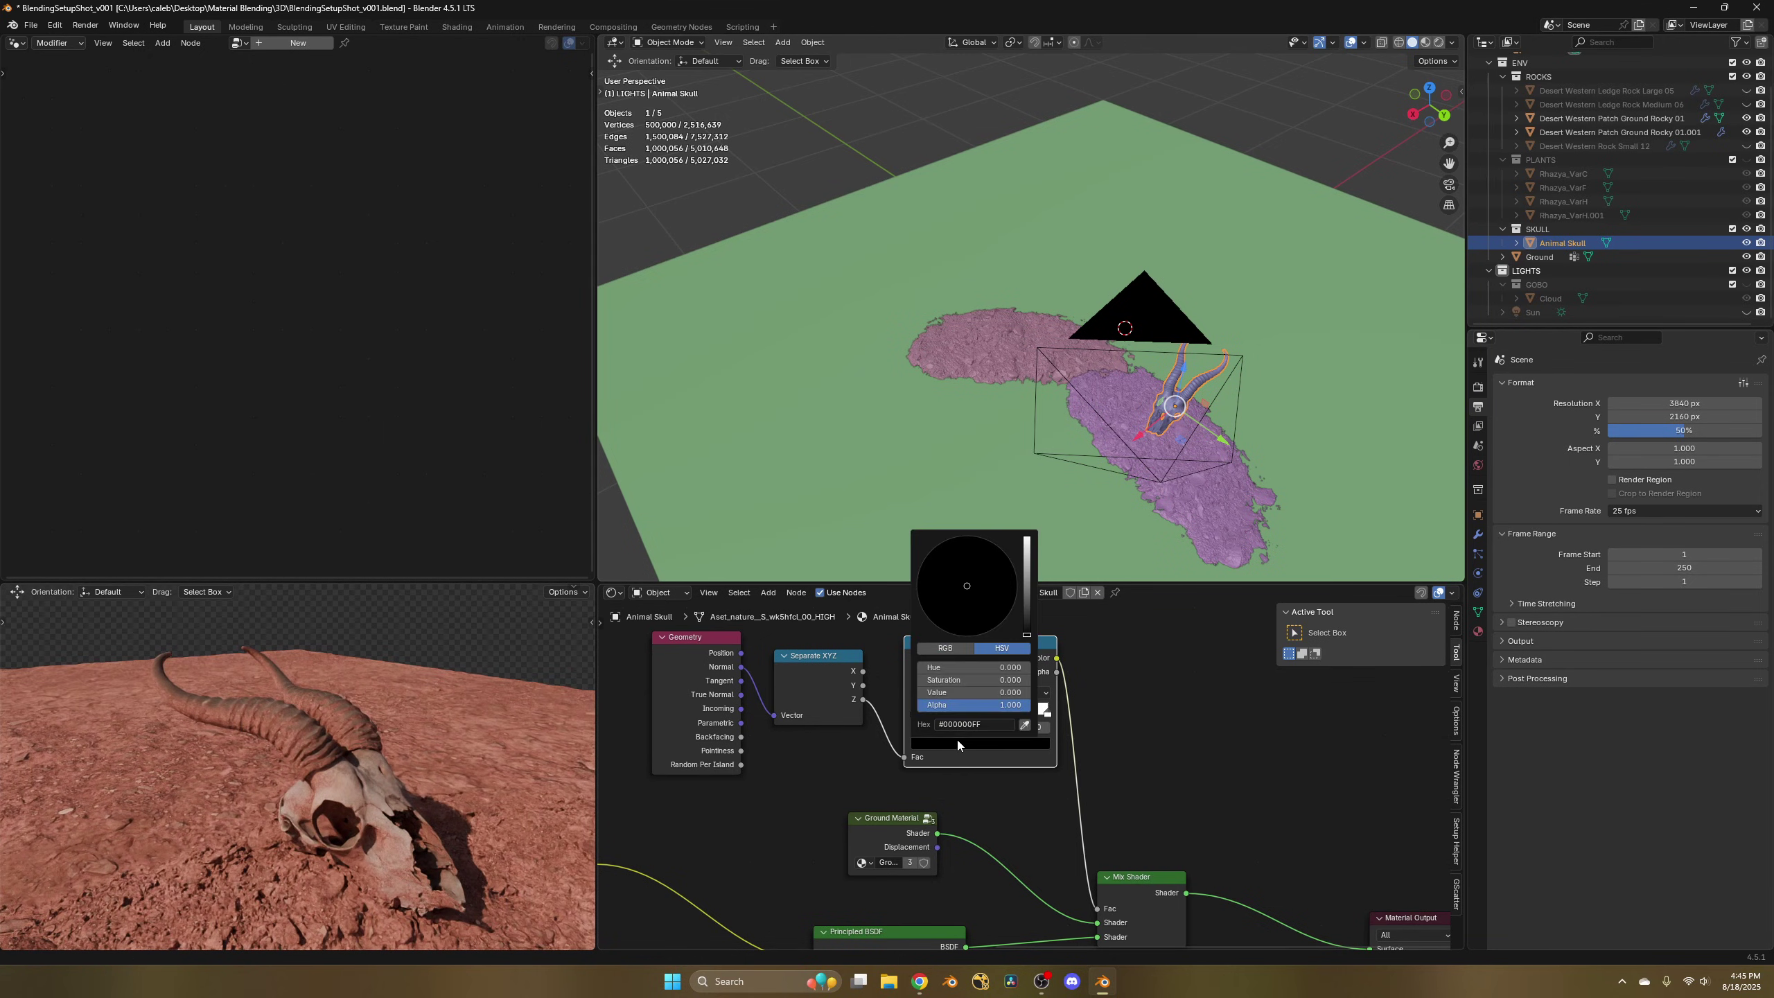
click(1005, 693)
text(1)
key(Return)
scroll(1012, 711, down, 3)
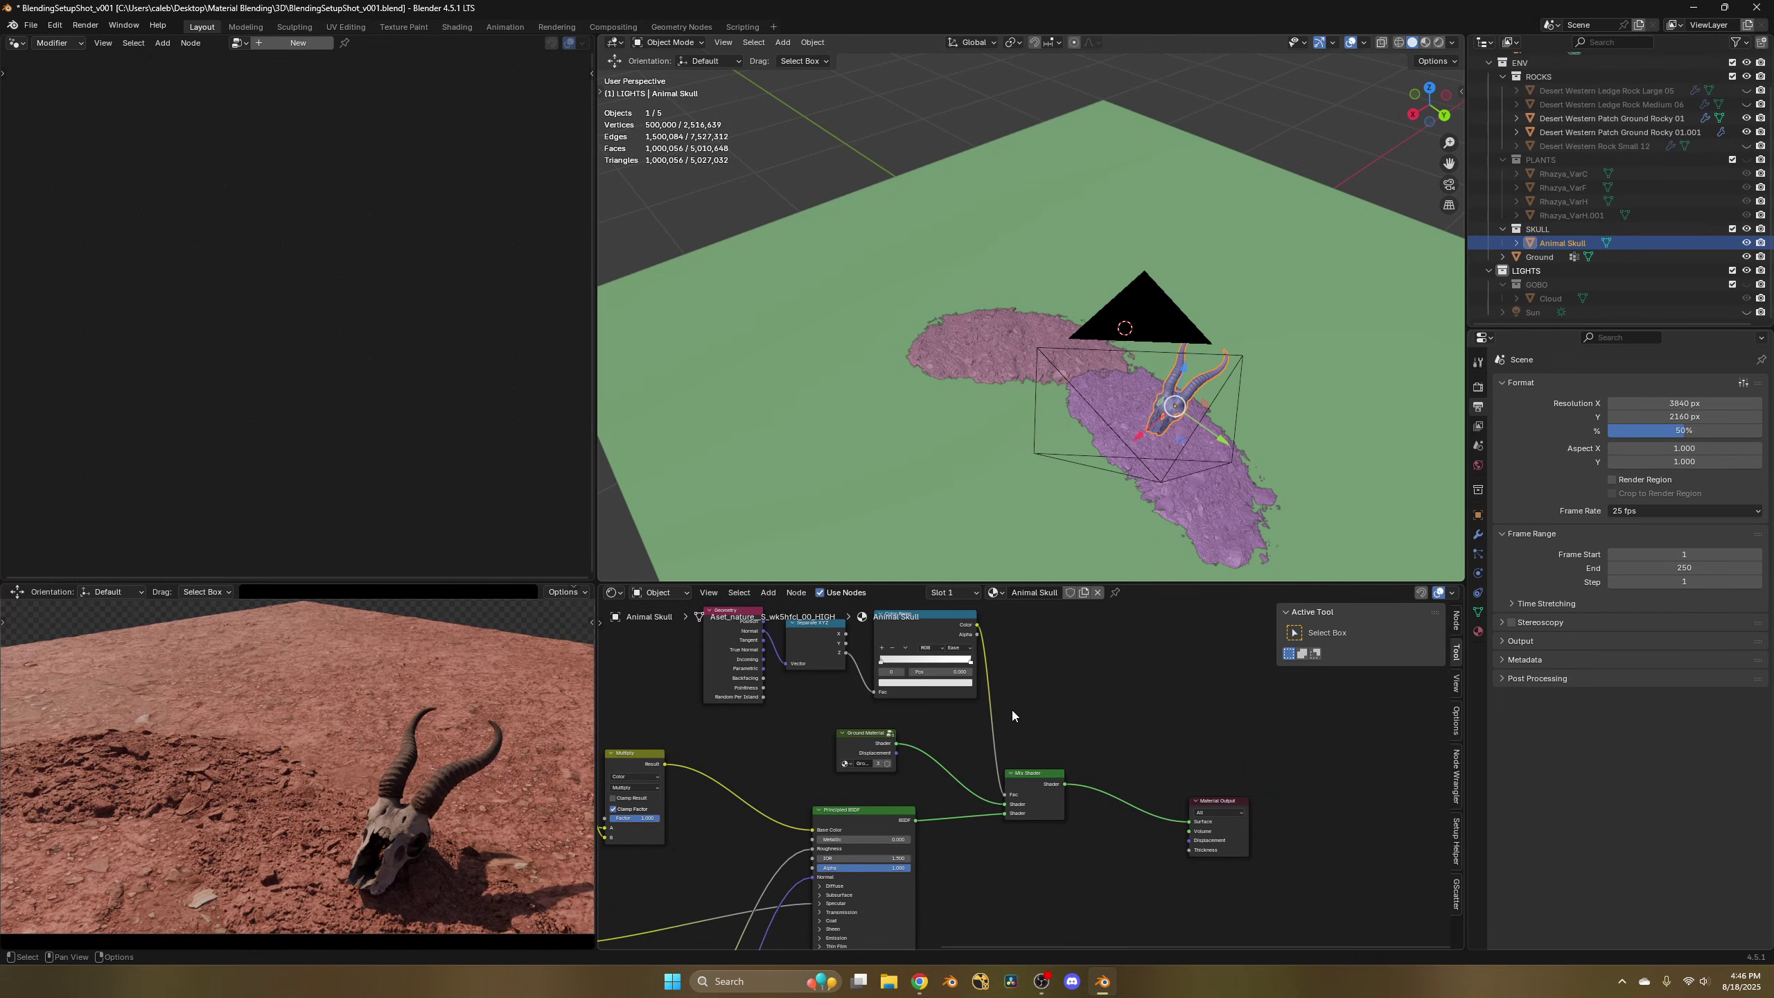